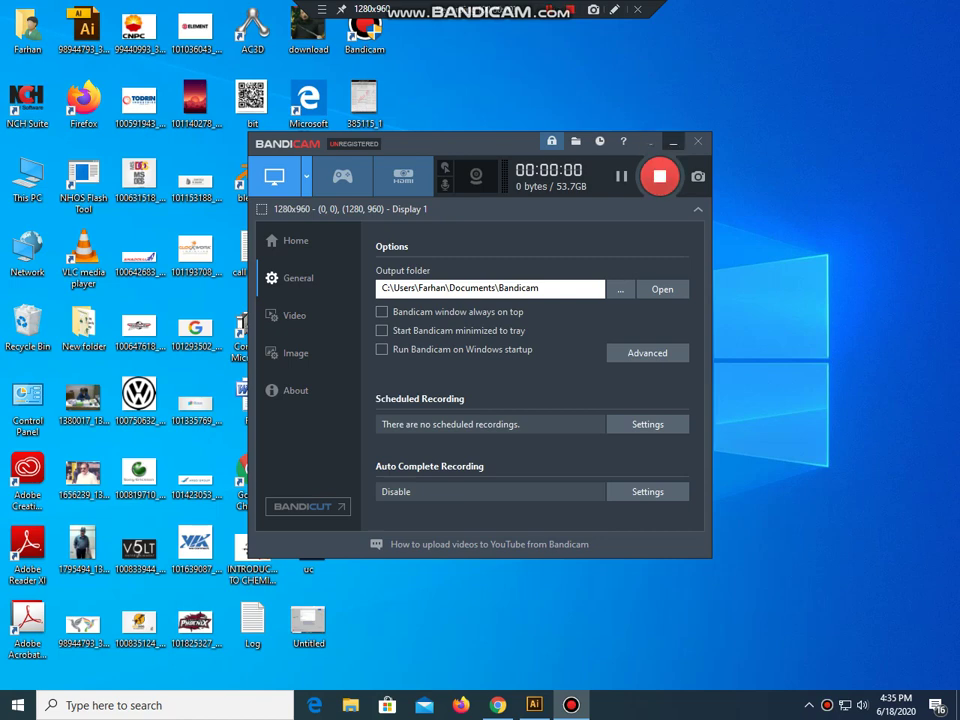
Step: Minimize Bandicam and open download.jpg in Illustrator by dragging it from the desktop
left_click(673, 141)
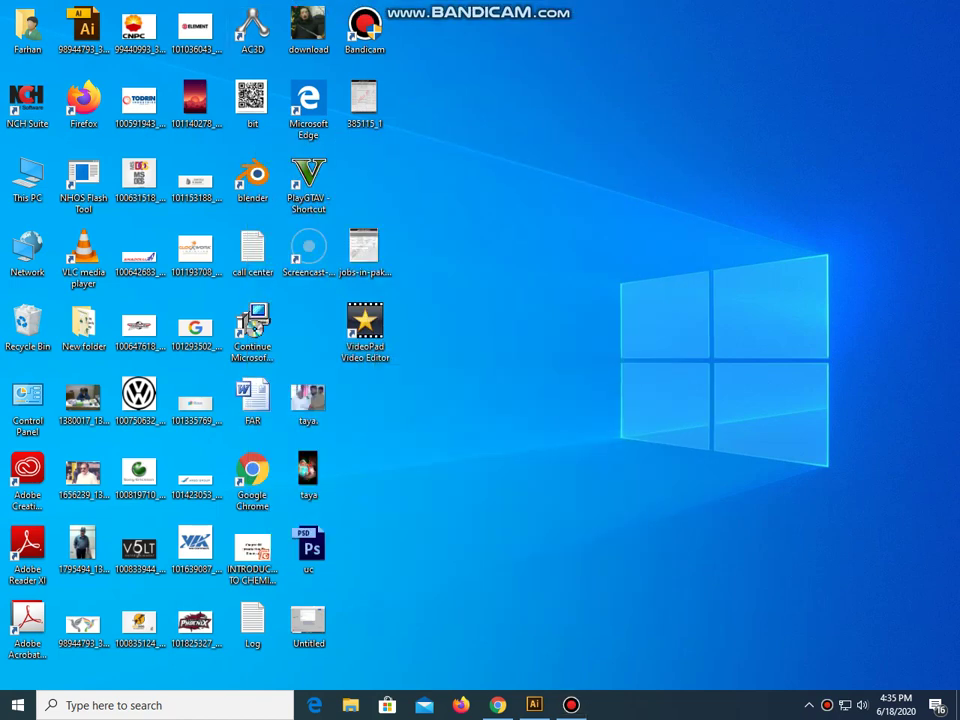
left_click_drag(308, 32, 432, 503)
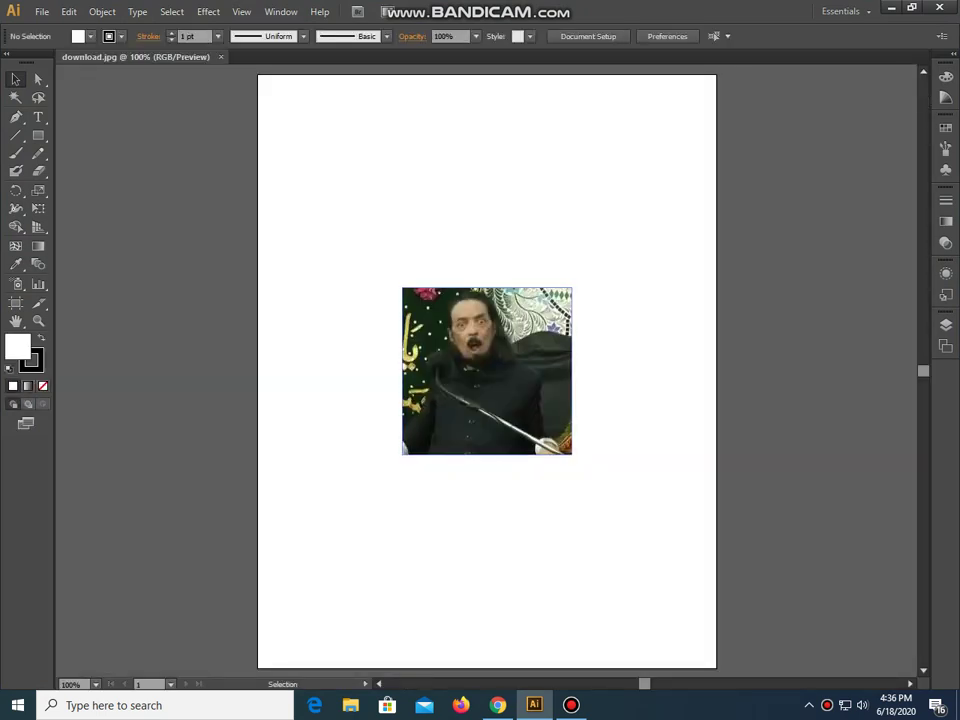
Step: Zoom to 300% and lock the download.jpg photo with Object > Lock > Selection
key("ctrl+plus")
key("ctrl+plus")
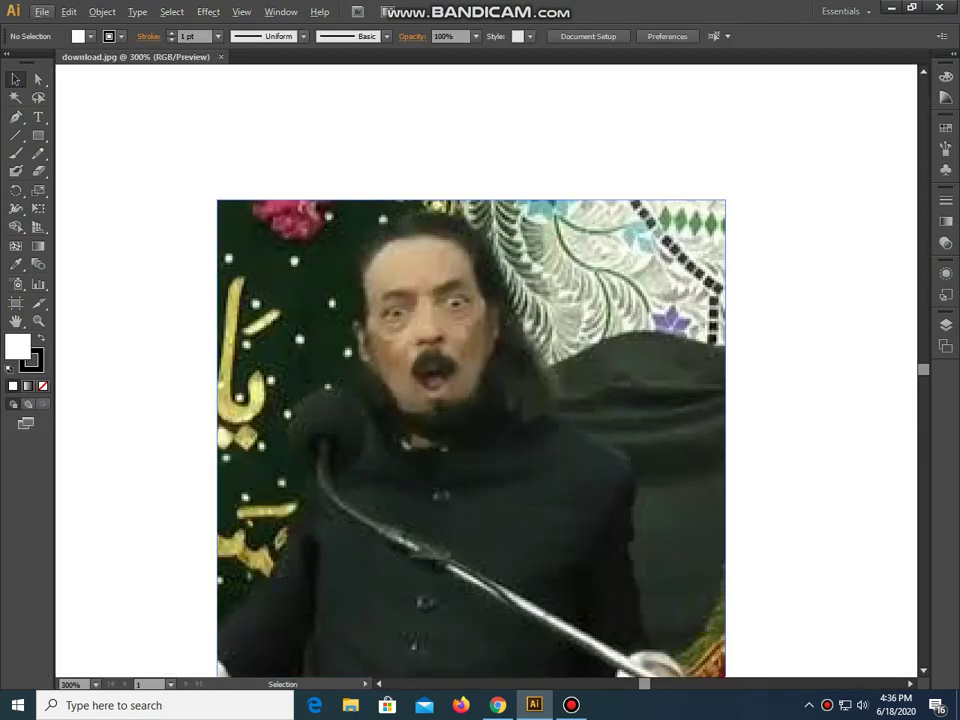
scroll(470, 400, "down", 2)
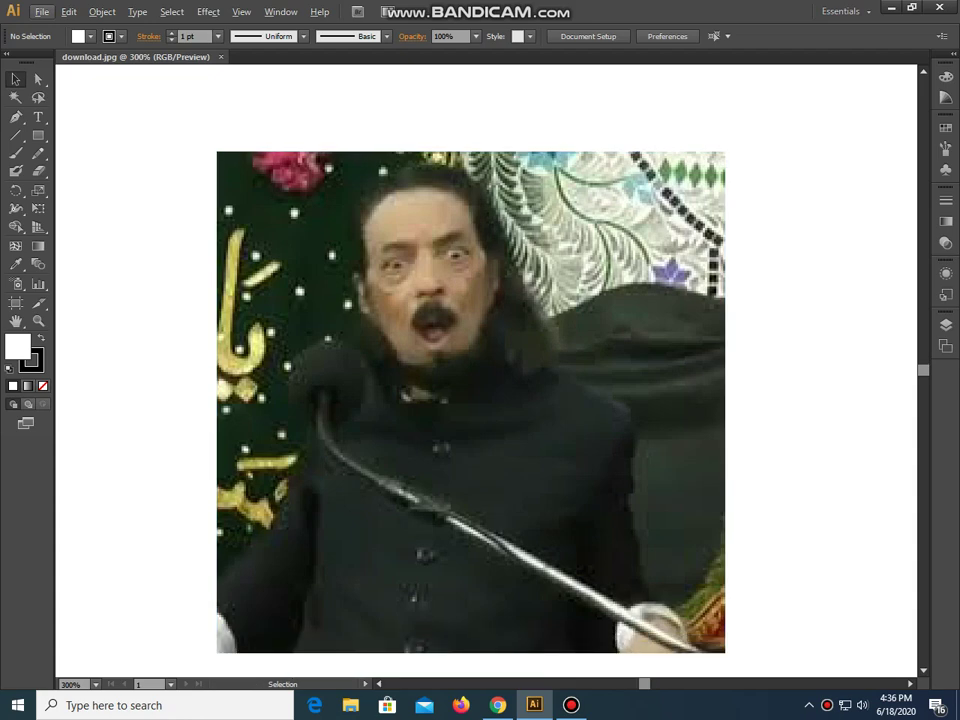
left_click(102, 12)
key("ctrl+a")
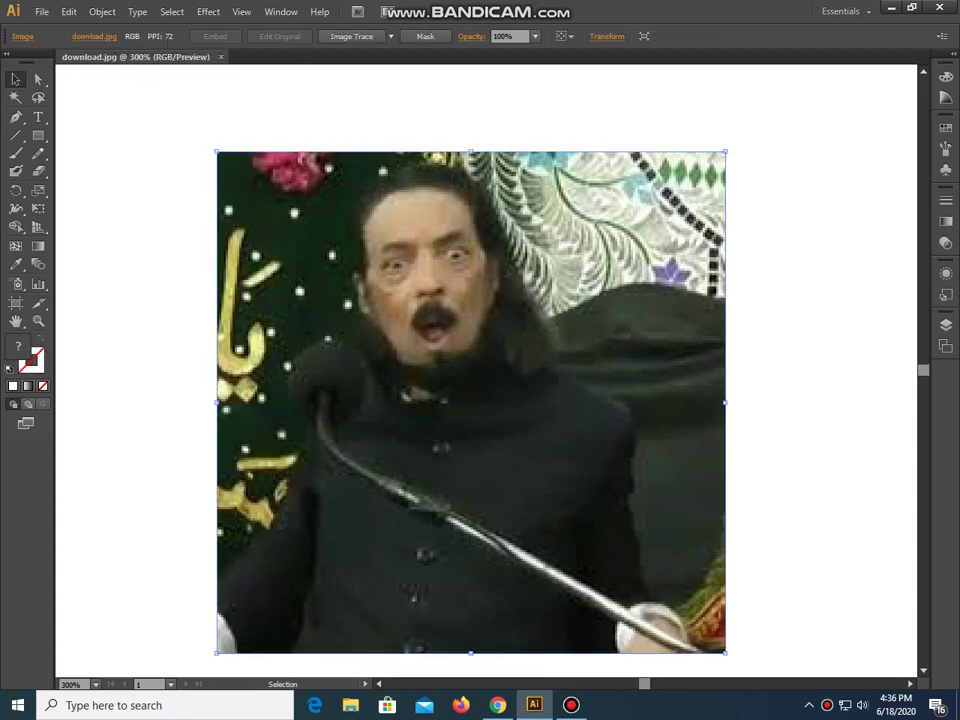
left_click(102, 12)
mouse_move(119, 100)
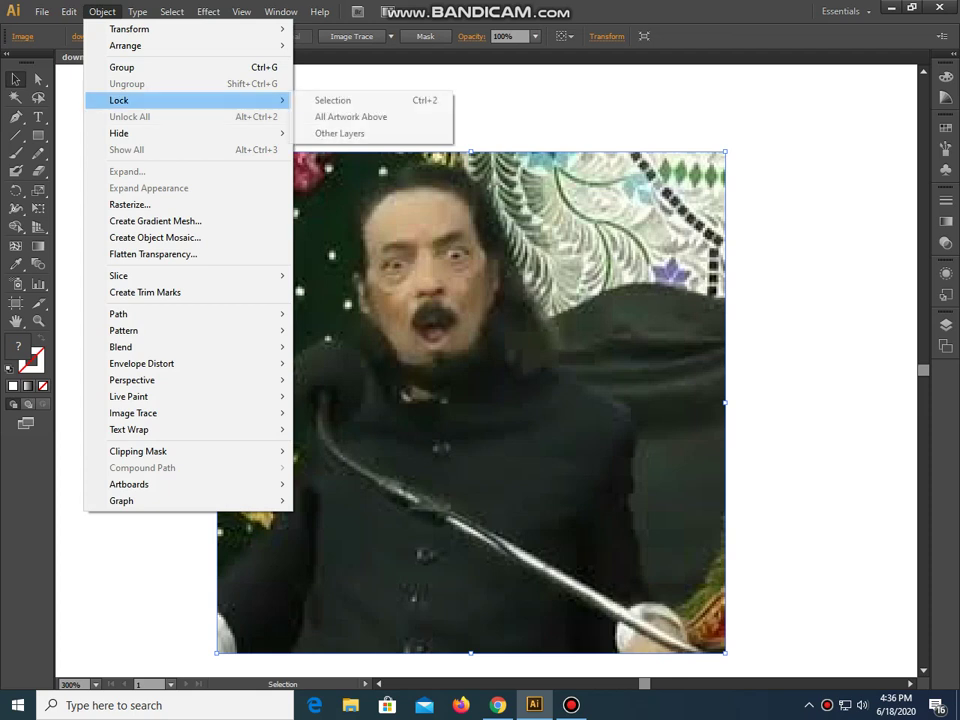
left_click(333, 100)
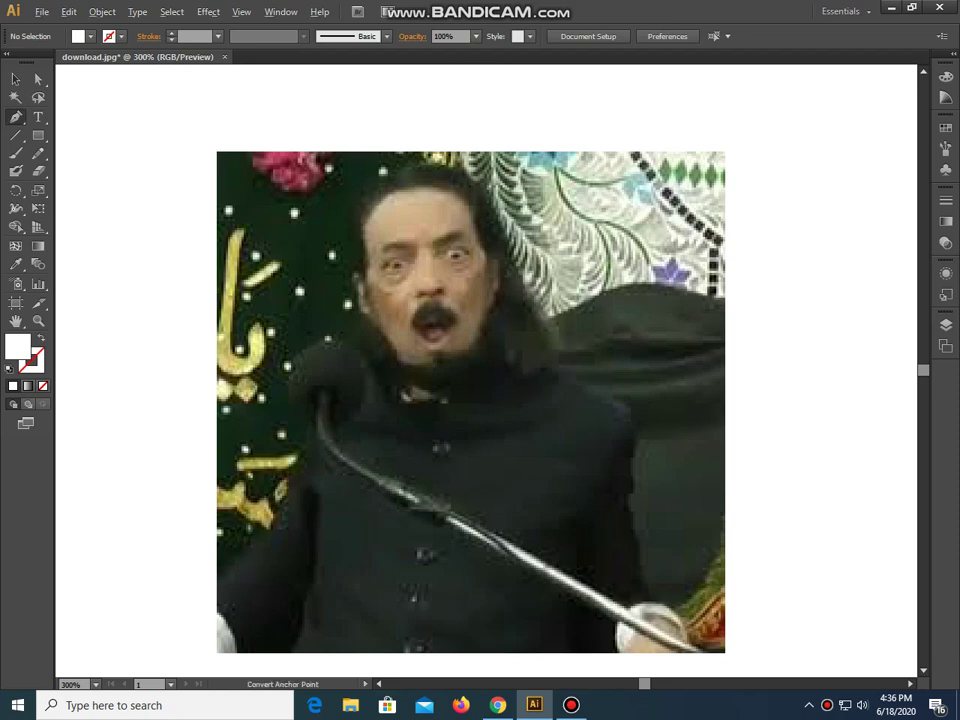
Step: Zoom to 600% and start a no-fill pen path from the left temple across the forehead
scroll(379, 212, "up", 1)
scroll(399, 195, "up", 1)
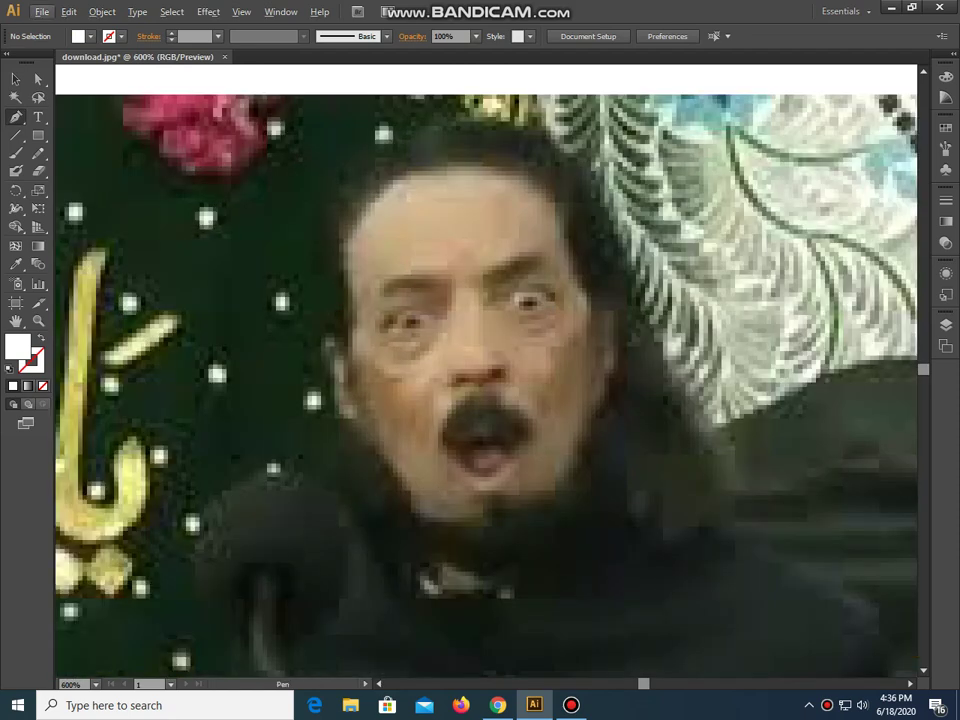
left_click(345, 243)
left_click_drag(452, 170, 493, 183)
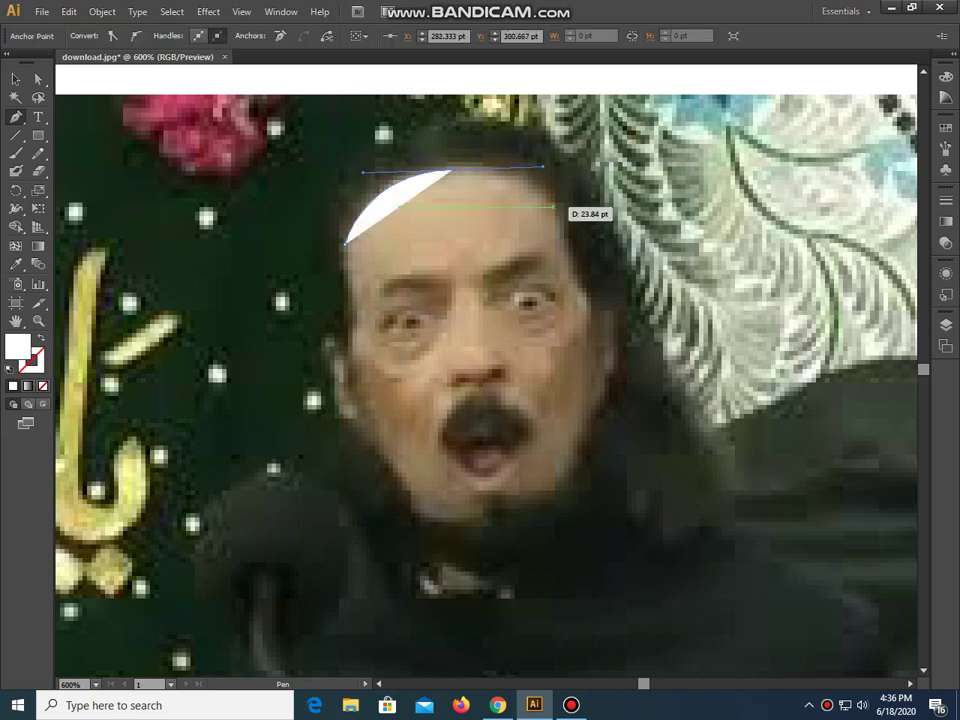
left_click(43, 386)
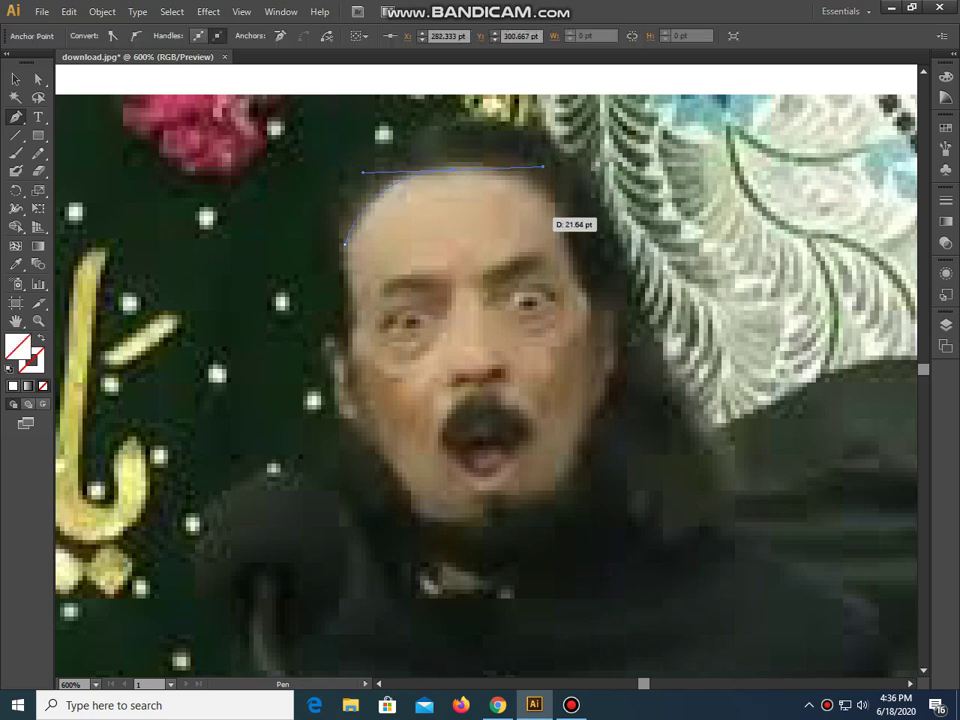
left_click(553, 202)
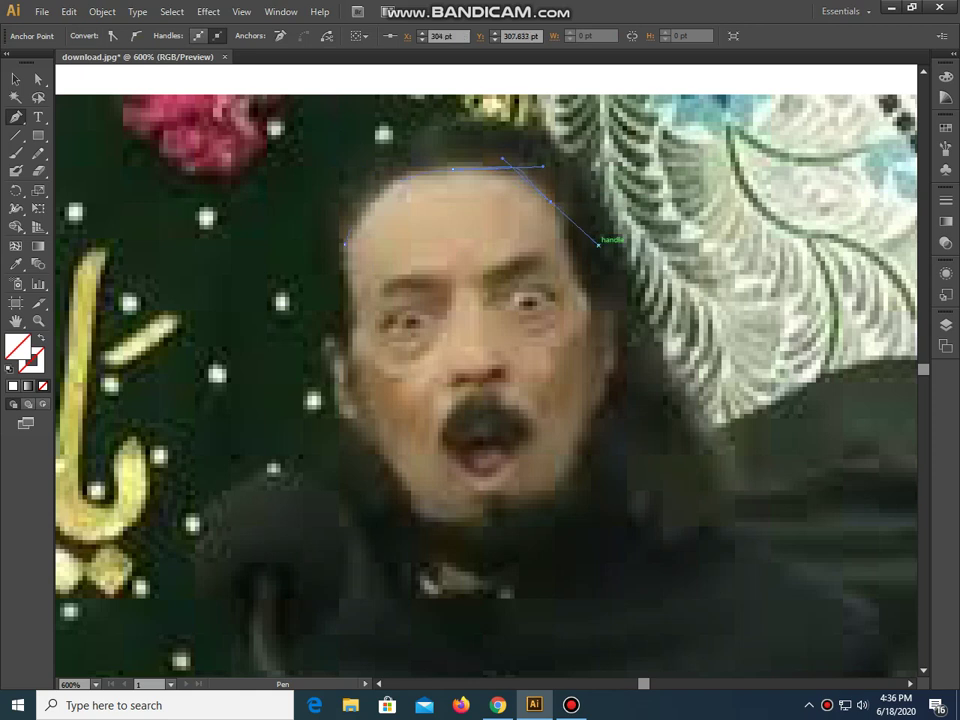
key("ctrl+z")
key("ctrl+z")
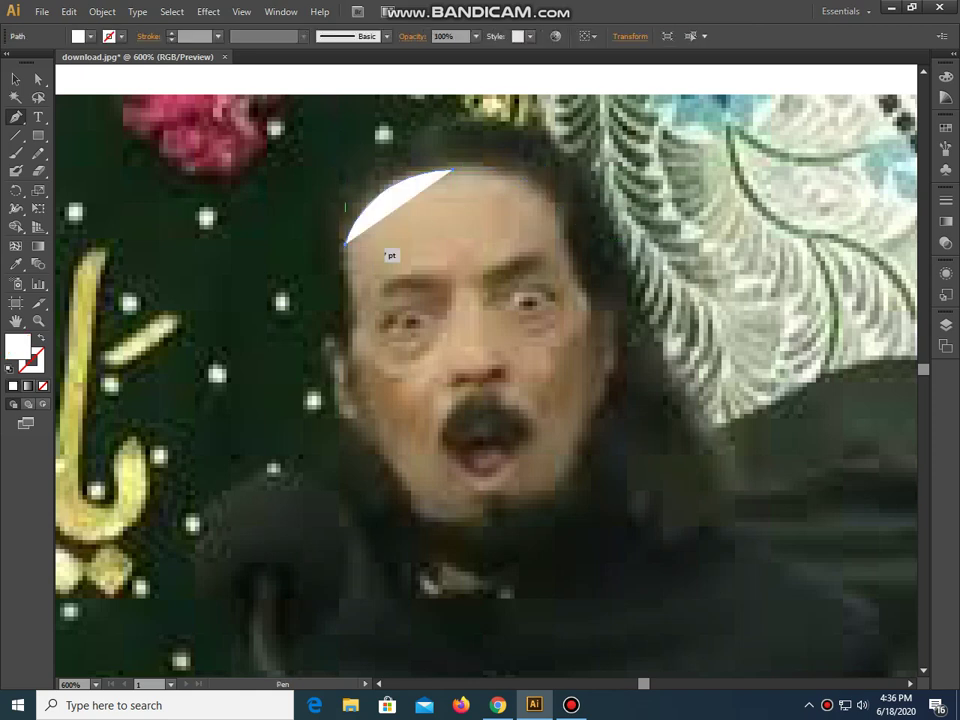
key("ctrl+shift+z")
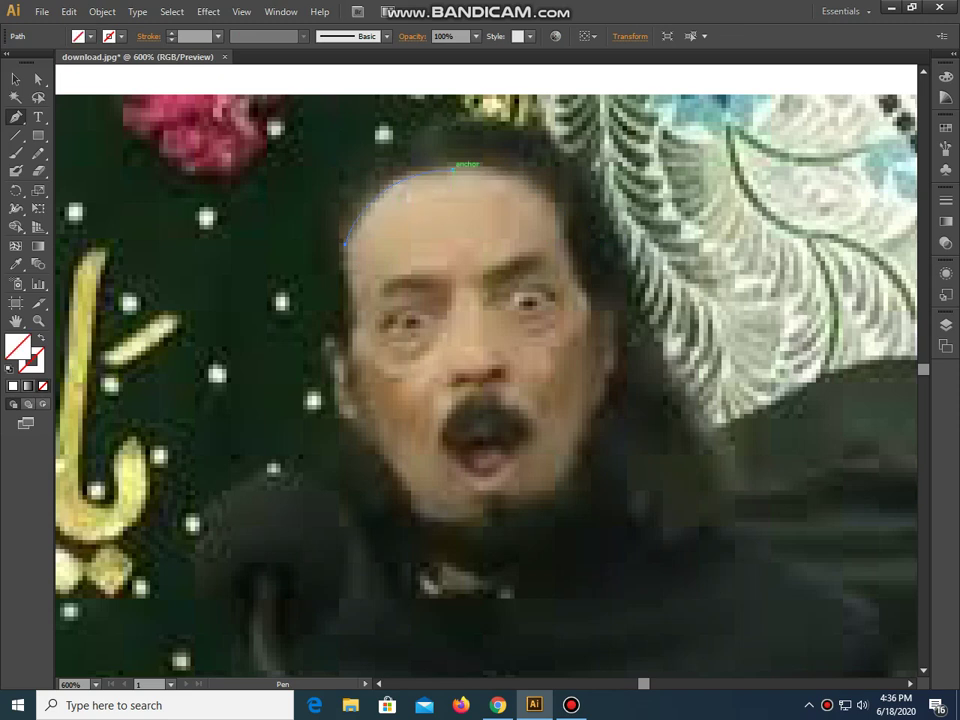
Step: Extend and reshape the outline around the right forehead and down the right temple
left_click(566, 232)
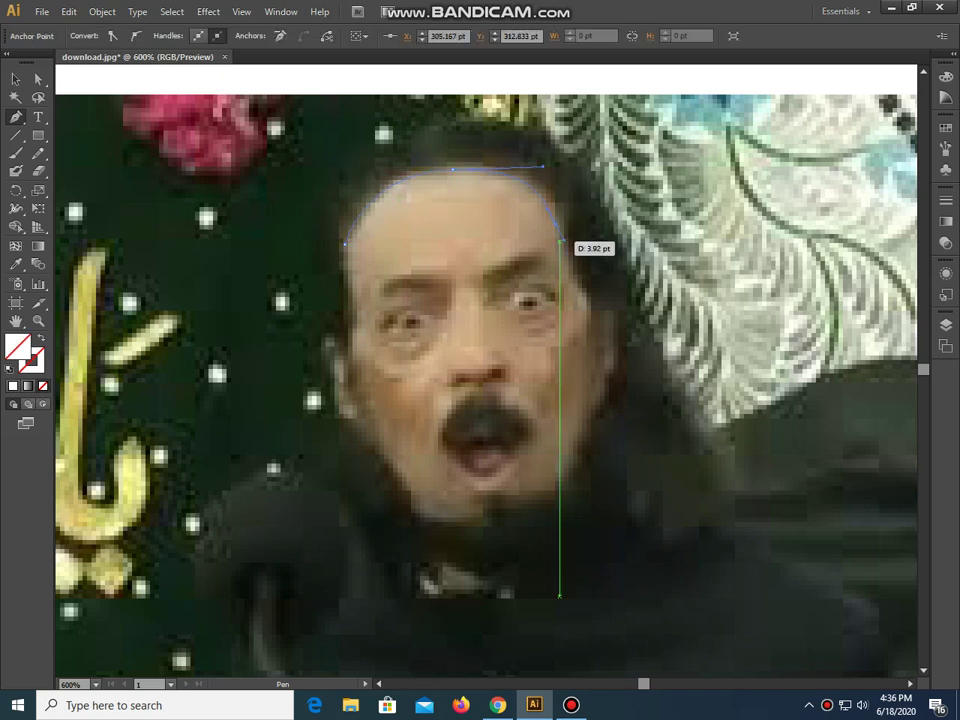
left_click(592, 298)
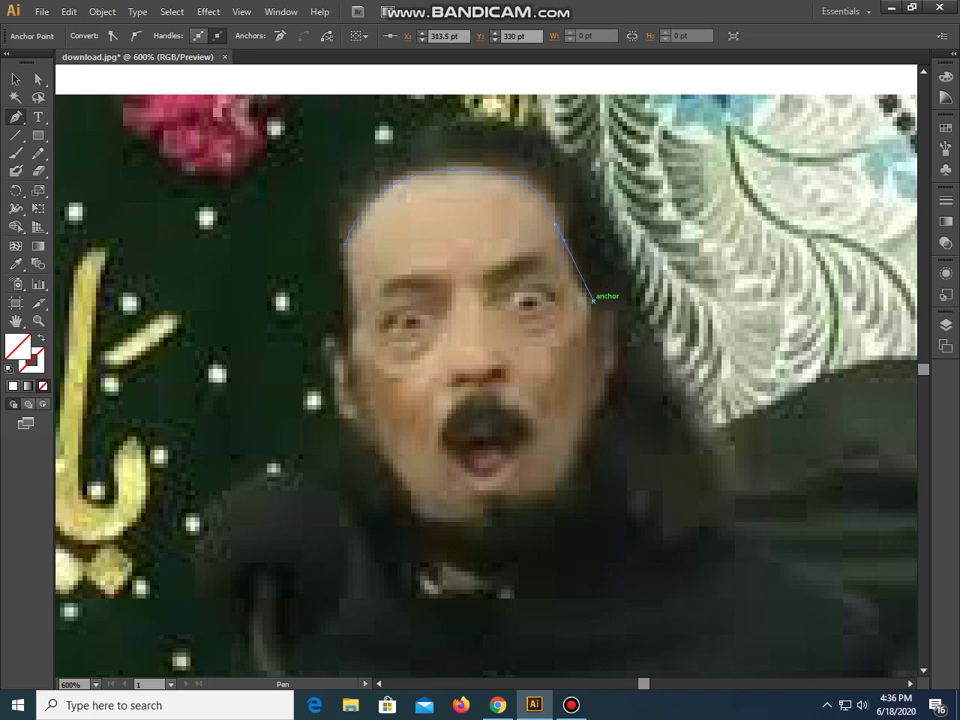
key("ctrl+z")
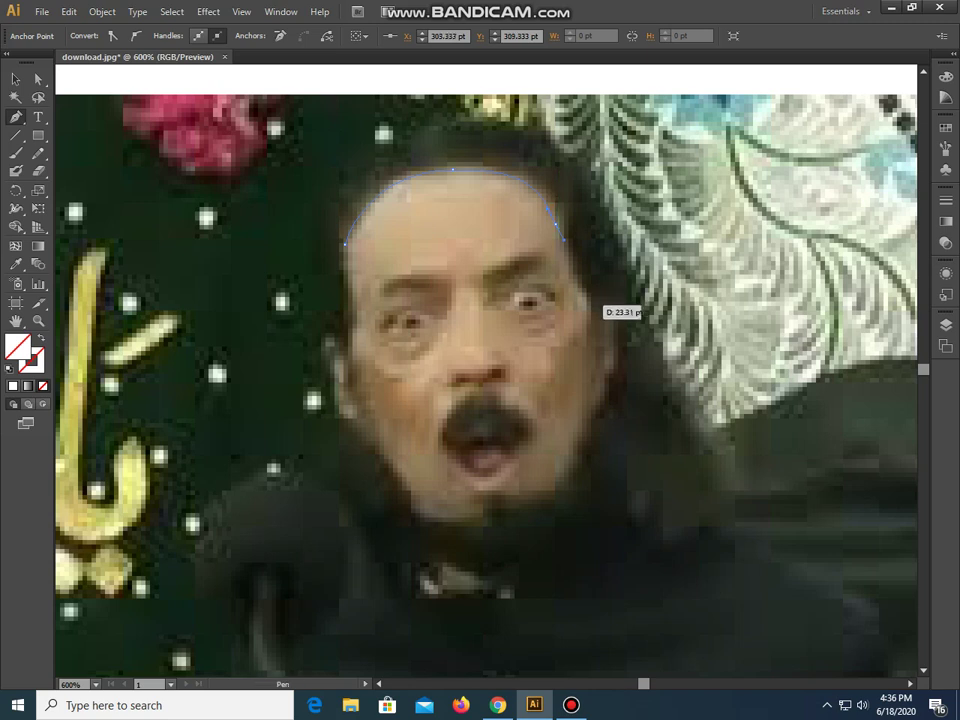
mouse_move(592, 298)
left_mouse_down()
mouse_move(604, 298)
mouse_move(588, 279)
left_mouse_up()
left_click_drag(606, 296, 570, 222)
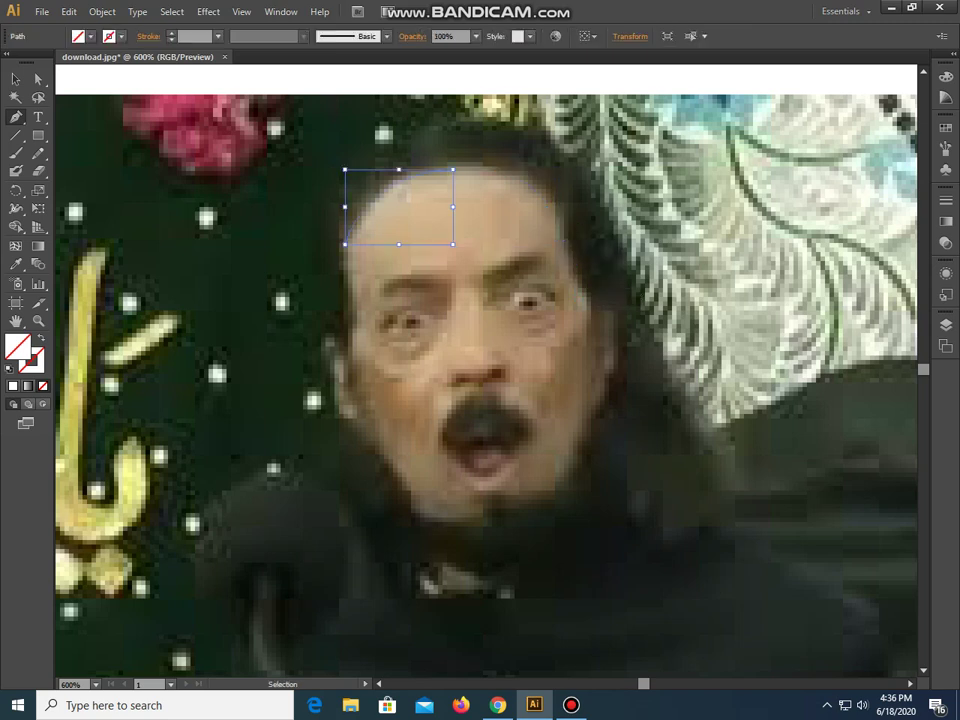
mouse_move(345, 170)
left_mouse_down()
mouse_move(465, 172)
mouse_move(545, 197)
left_mouse_up()
left_click(558, 205)
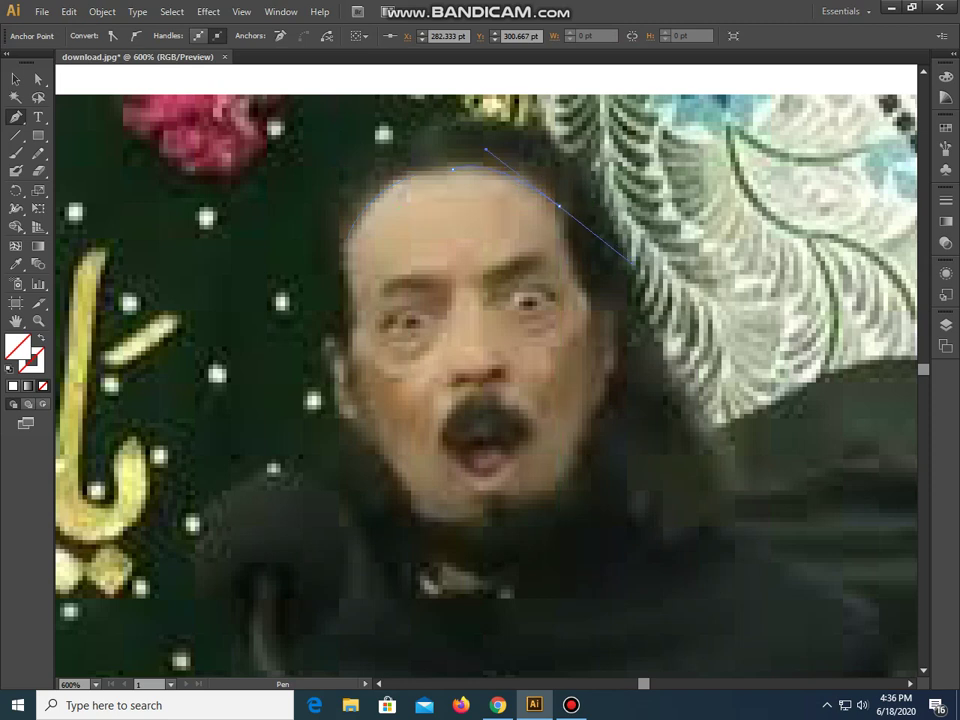
mouse_move(630, 262)
left_mouse_down()
mouse_move(564, 252)
mouse_move(600, 250)
left_mouse_up()
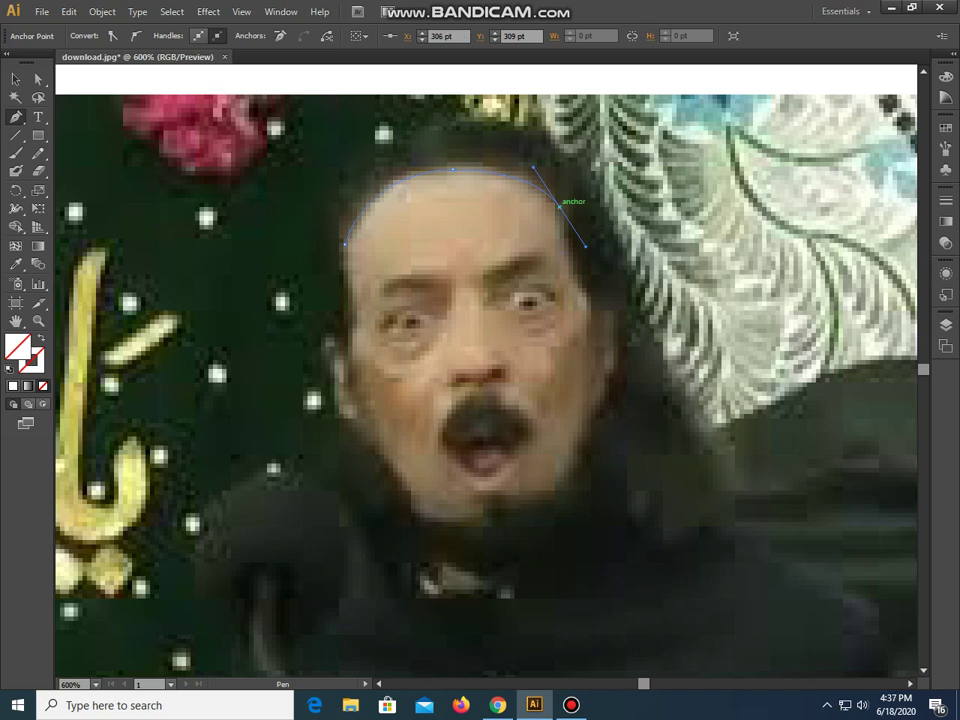
mouse_move(558, 205)
left_mouse_down()
mouse_move(588, 256)
mouse_move(571, 253)
mouse_move(600, 287)
mouse_move(591, 331)
mouse_move(603, 351)
left_mouse_up()
Step: Continue the outline down the right cheek and jaw to the chin
left_click_drag(605, 352, 603, 372)
left_click(576, 460)
left_click_drag(576, 460, 540, 494)
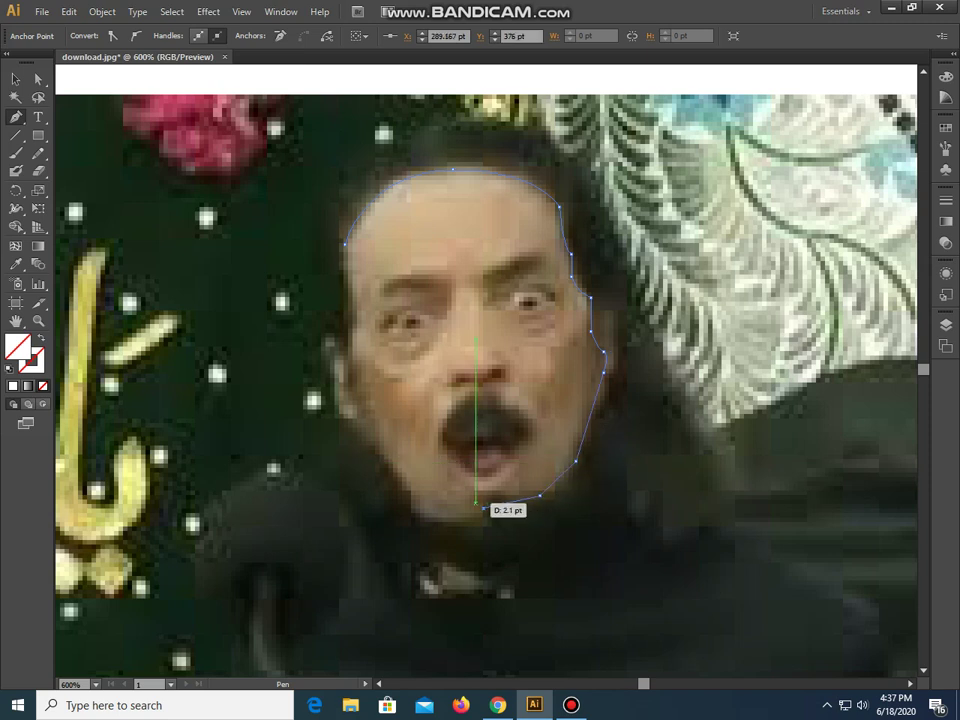
left_click_drag(483, 508, 536, 524)
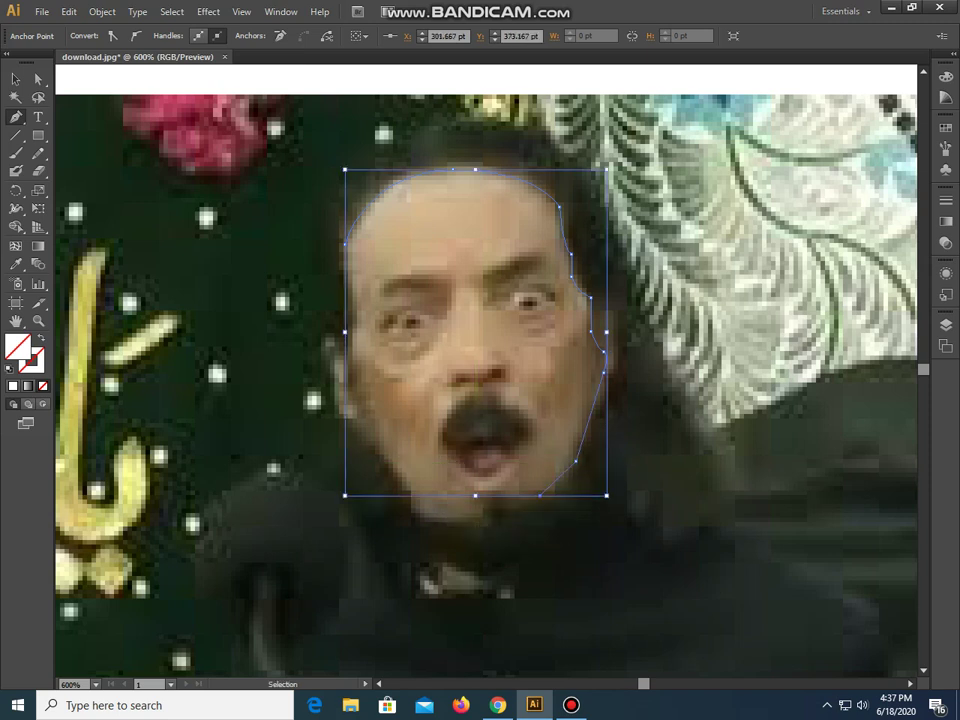
Step: Redraw the jawline, trace up the left cheek to the temple, and close the path at its start
key("ctrl+z")
key("ctrl+z")
key("ctrl+z")
mouse_move(578, 452)
left_mouse_down()
mouse_move(543, 497)
mouse_move(552, 490)
mouse_move(479, 492)
mouse_move(475, 518)
mouse_move(363, 424)
left_mouse_up()
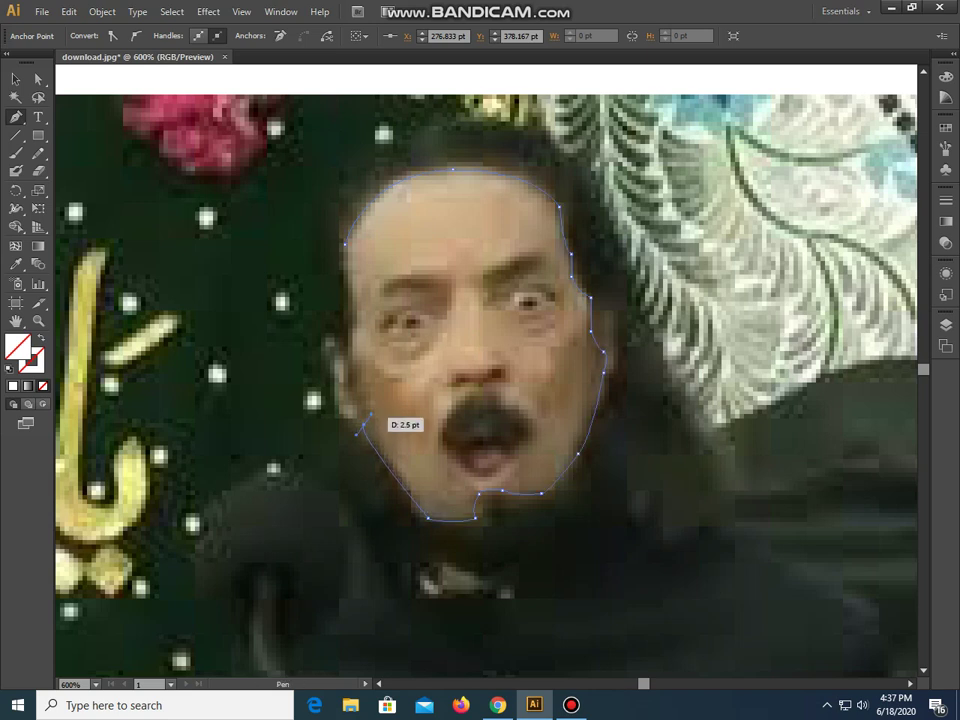
left_click_drag(363, 424, 348, 350)
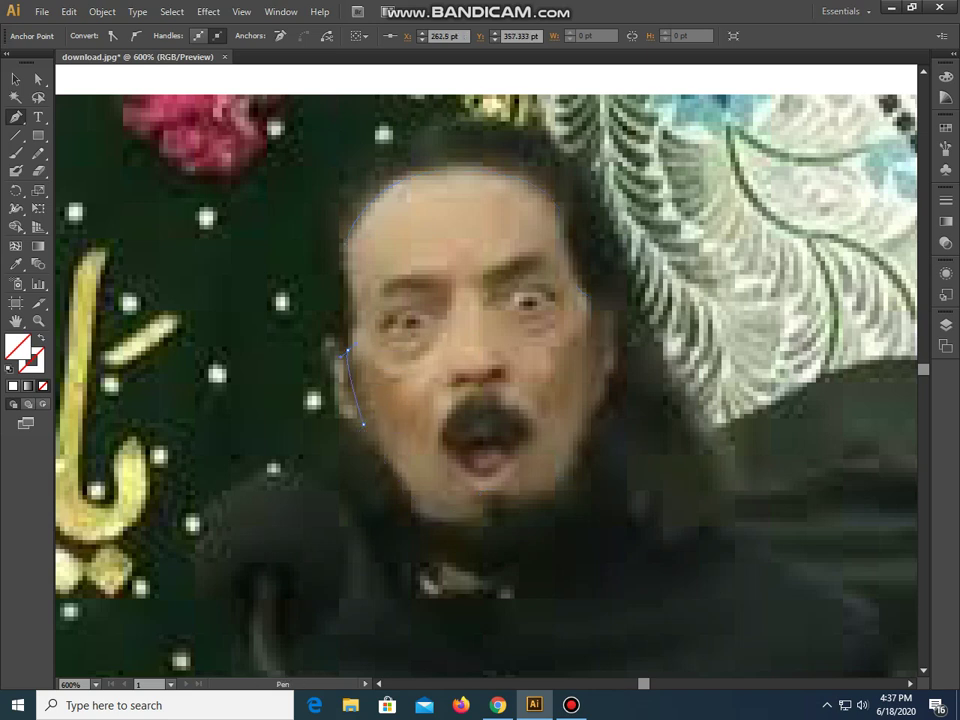
mouse_move(348, 350)
left_mouse_down()
mouse_move(370, 306)
mouse_move(356, 304)
left_mouse_up()
left_click_drag(343, 245, 343, 195)
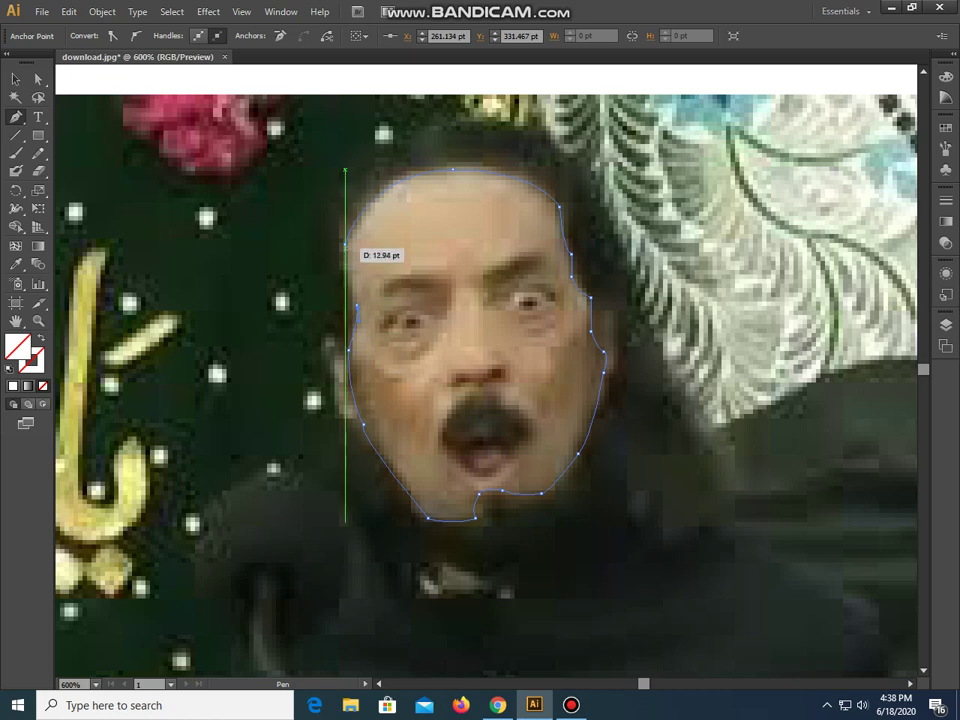
left_click(453, 170)
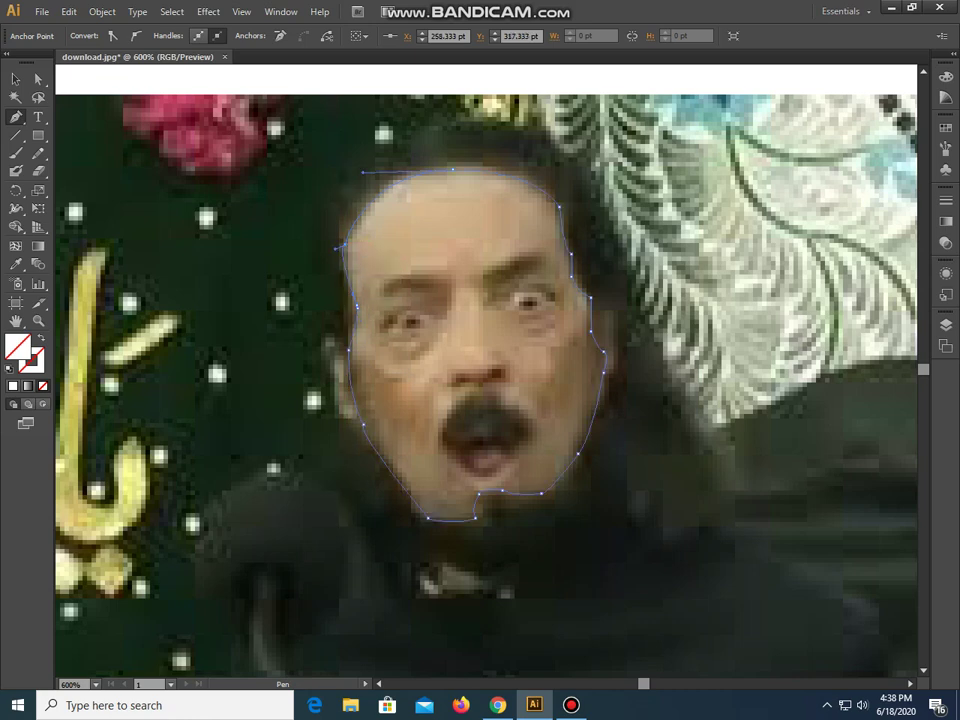
Step: Move the finished face outline off the photo to sit beside it
scroll(564, 260, "down", 1)
scroll(564, 260, "down", 1)
scroll(564, 260, "up", 1)
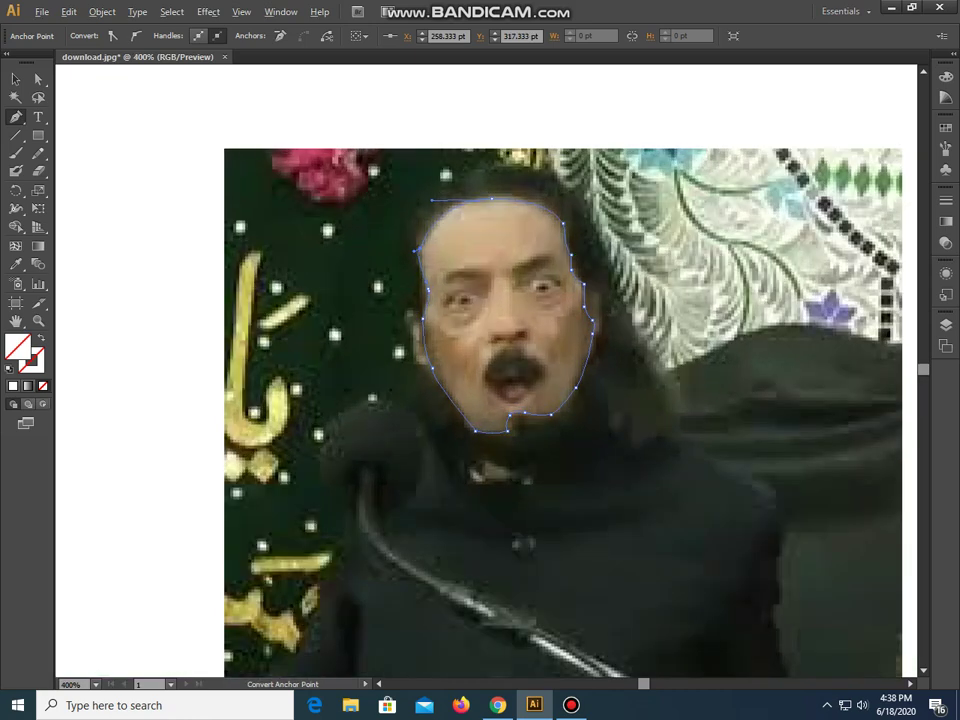
scroll(635, 277, "up", 1)
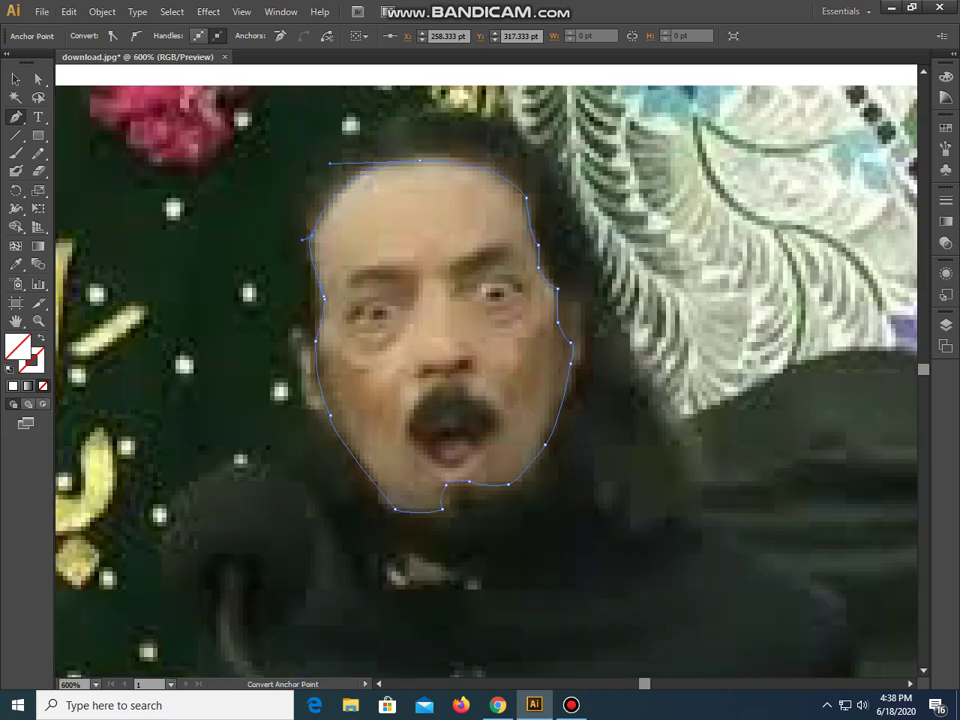
scroll(316, 270, "down", 2)
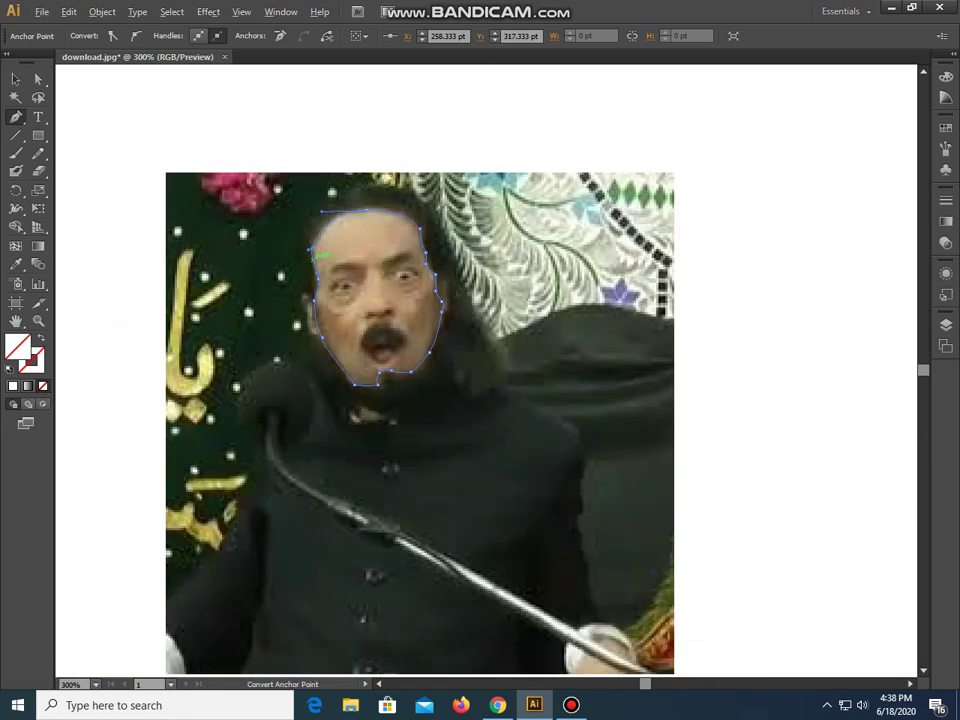
key("v")
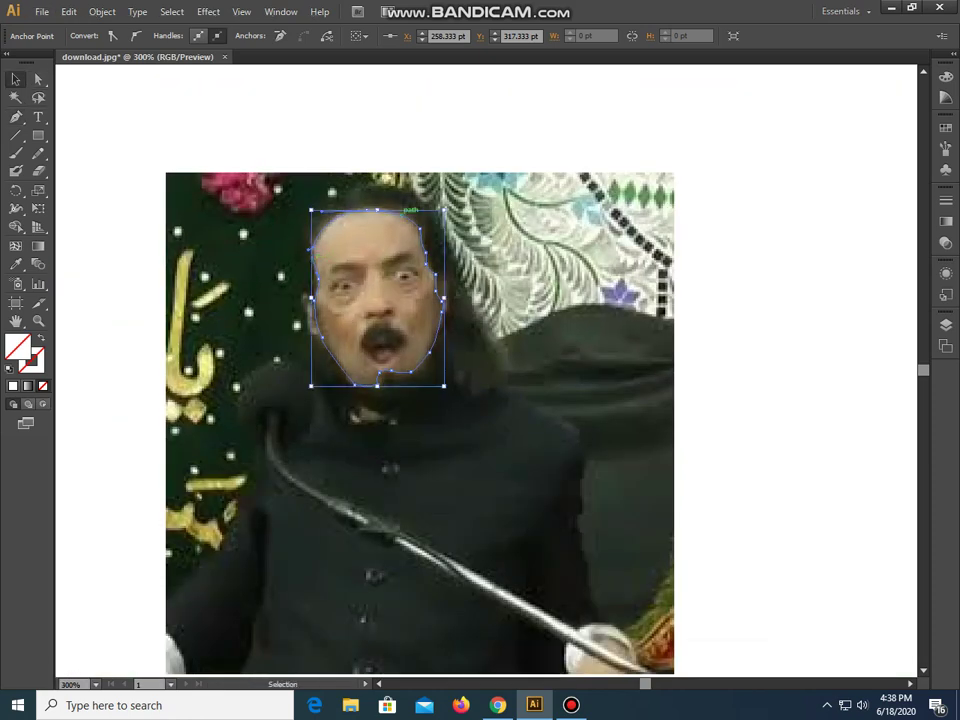
left_click_drag(405, 212, 775, 212)
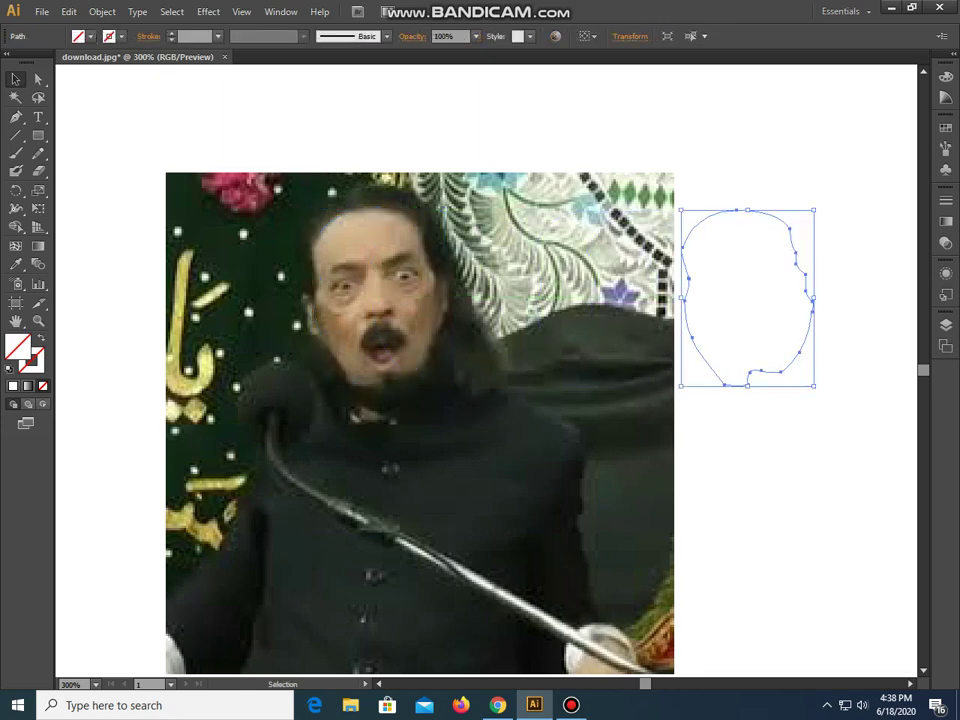
scroll(343, 244, "up", 1)
scroll(330, 230, "up", 1)
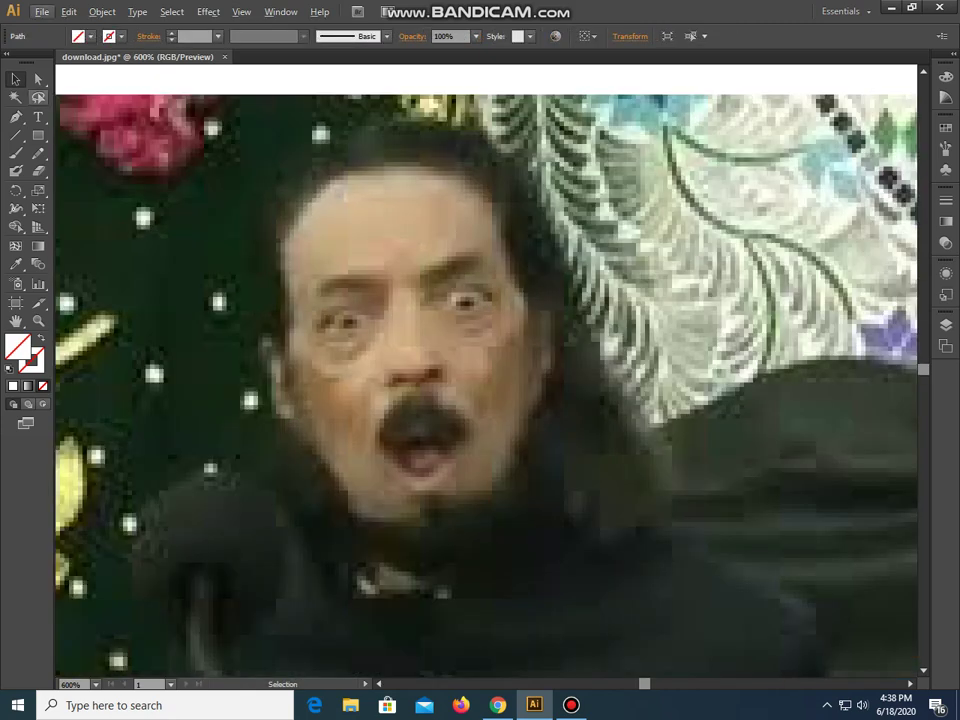
key("p")
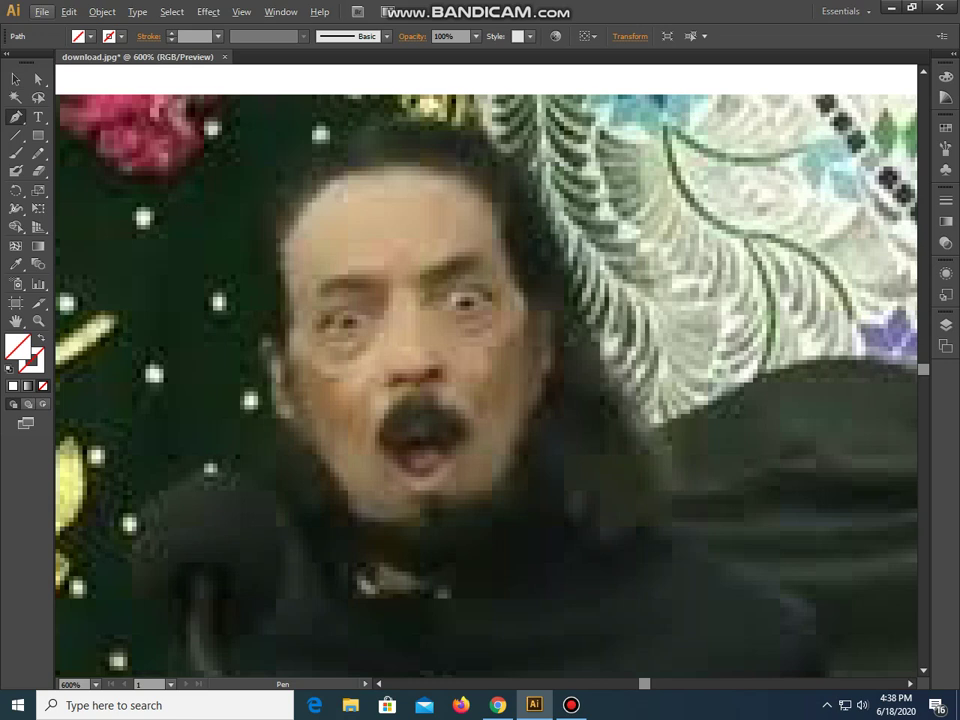
Step: Trace a closed curved pen path around the left ear, then zoom out
left_click(265, 336)
left_click_drag(283, 352, 270, 362)
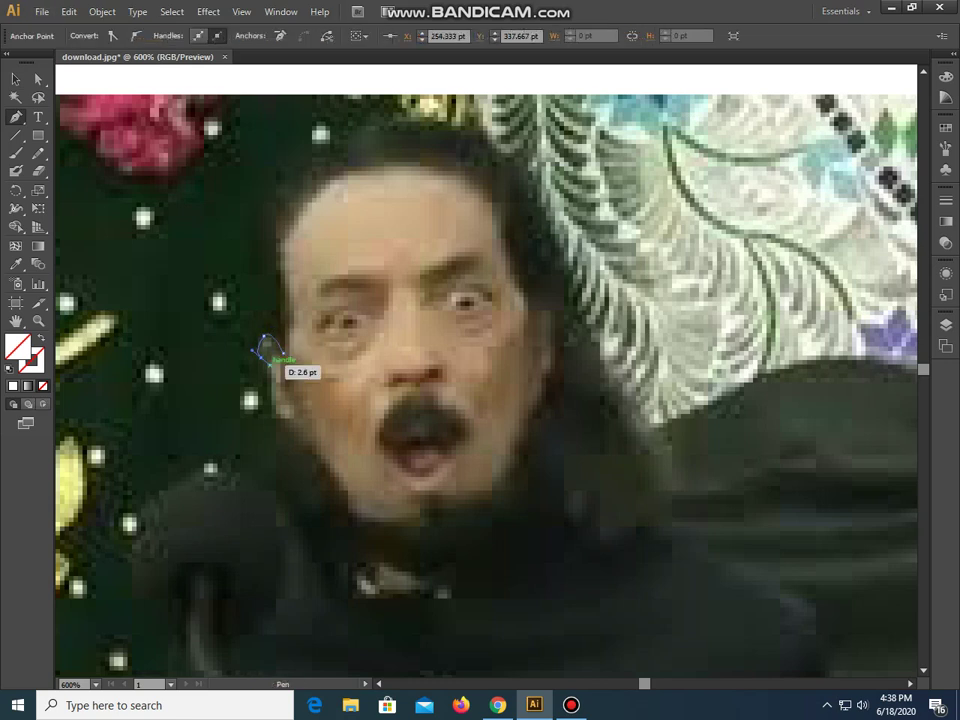
left_click_drag(270, 362, 300, 421)
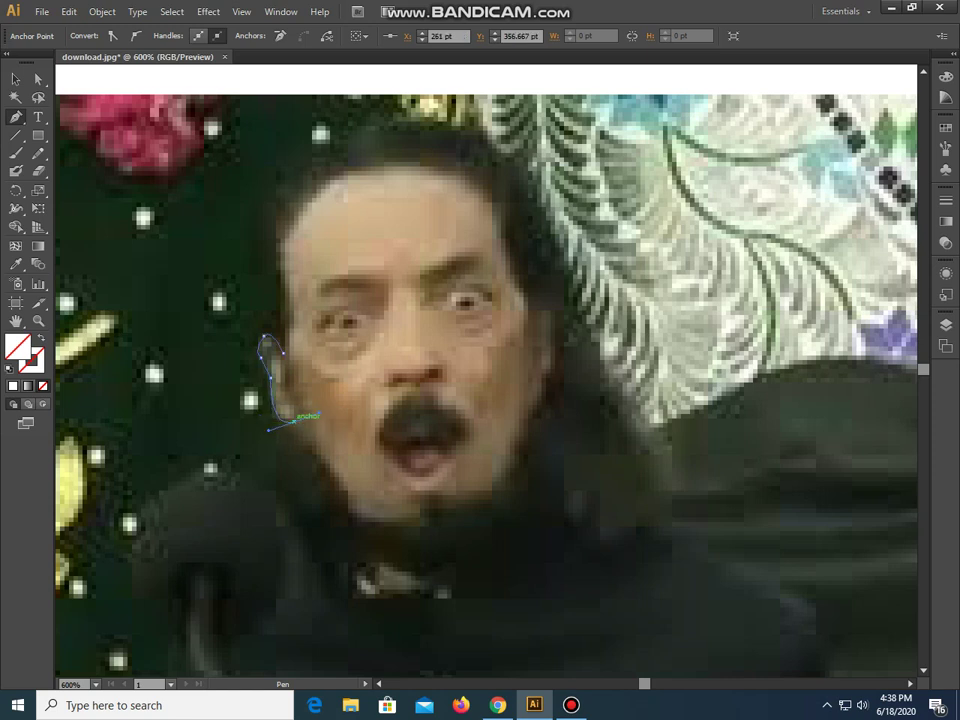
left_click(292, 421)
mouse_move(292, 421)
left_mouse_down()
mouse_move(300, 400)
mouse_move(284, 379)
mouse_move(284, 350)
left_mouse_up()
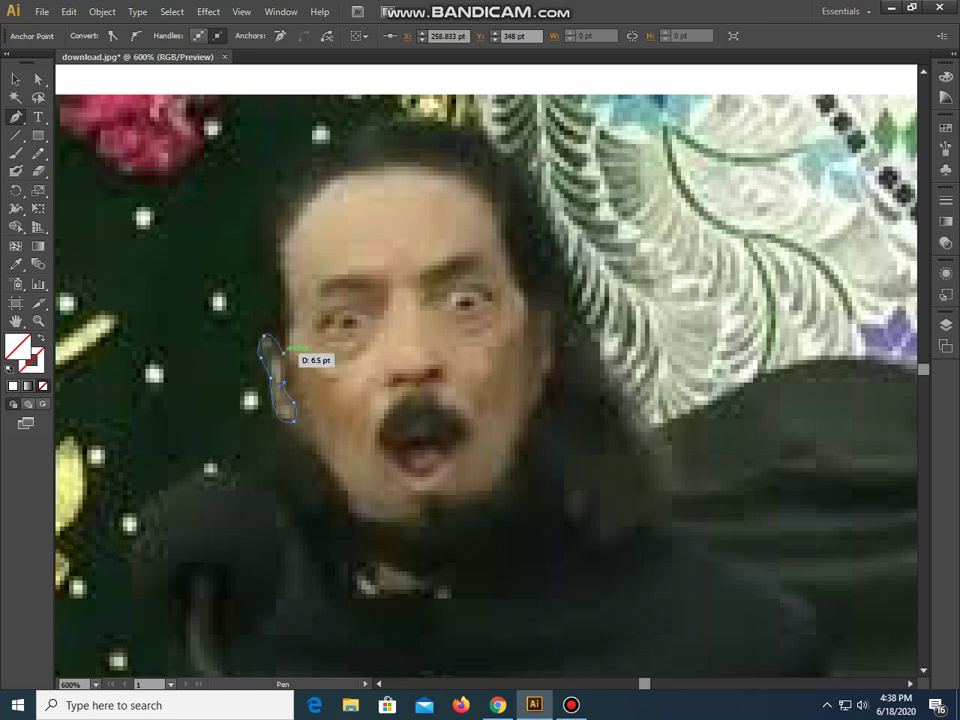
key("ctrl+minus")
key("ctrl+minus")
key("ctrl+minus")
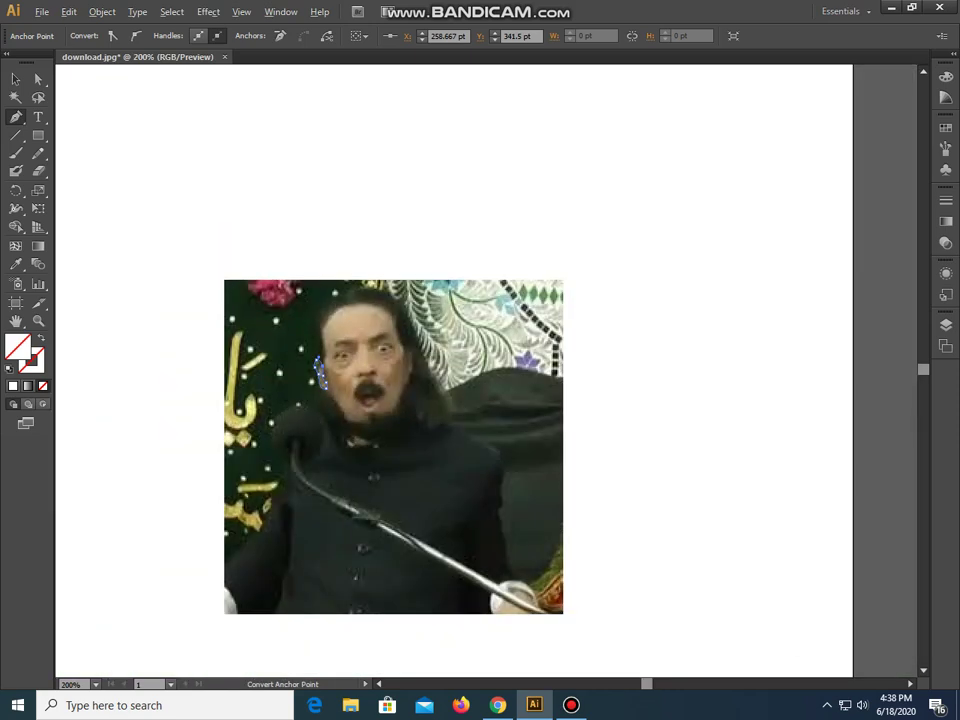
Step: Align the face outline over the photo, select it with the left ear, and move both beside the photo
left_click(15, 80)
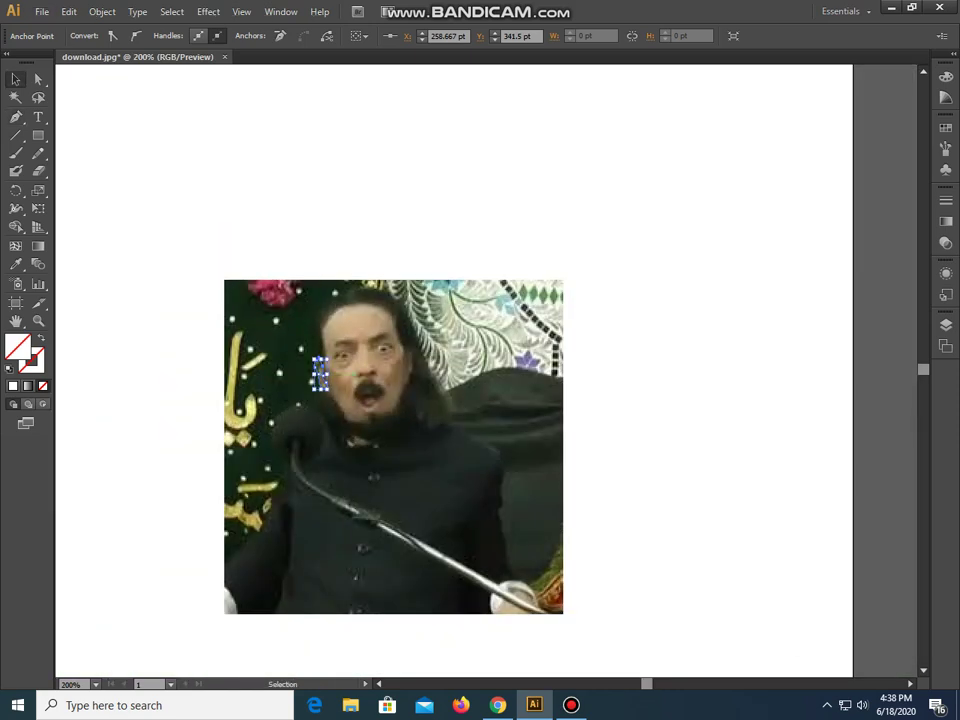
mouse_move(320, 372)
left_mouse_down()
mouse_move(612, 362)
mouse_move(366, 362)
left_mouse_up()
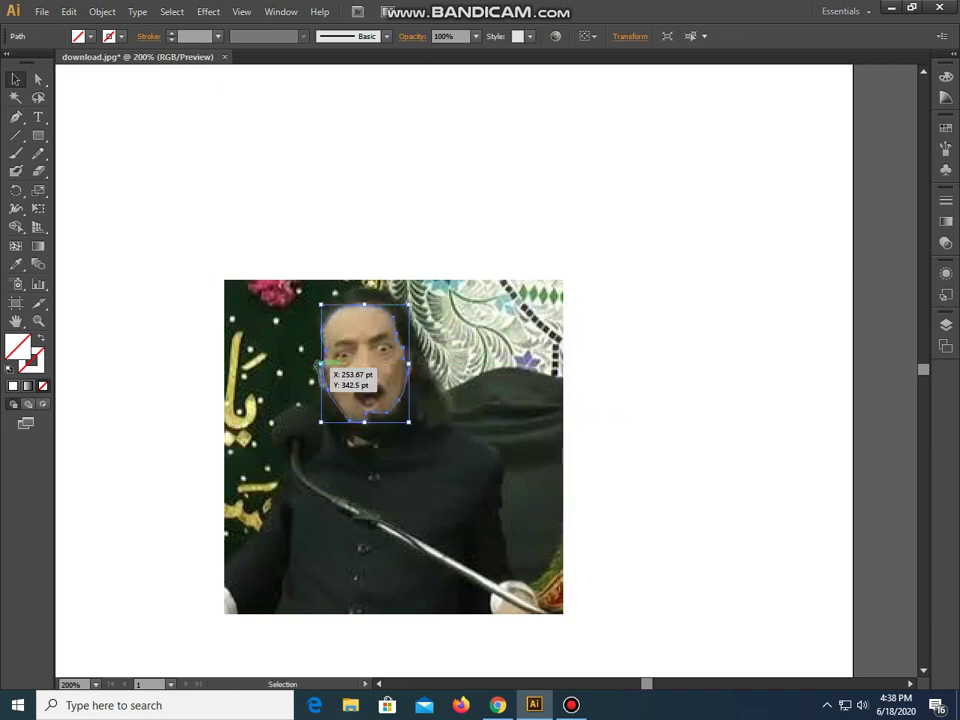
left_click_drag(285, 240, 388, 440)
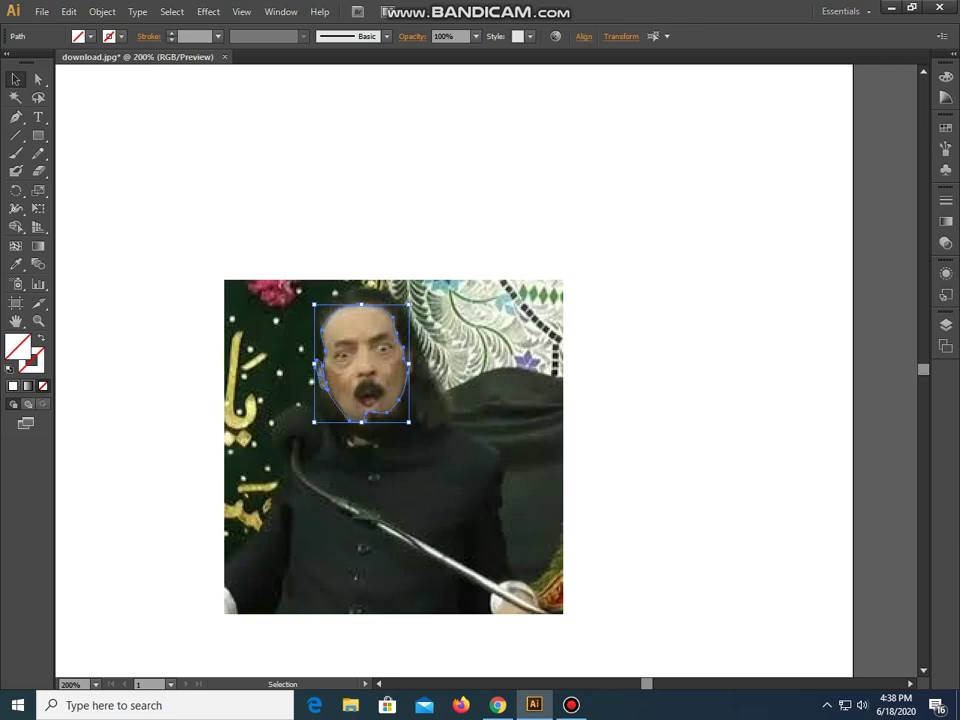
left_click_drag(363, 318, 642, 323)
Step: Zoom to 800% and trace a closed pen outline around the right ear, then zoom out
key("ctrl+plus")
key("ctrl+plus")
key("ctrl+plus")
key("ctrl+plus")
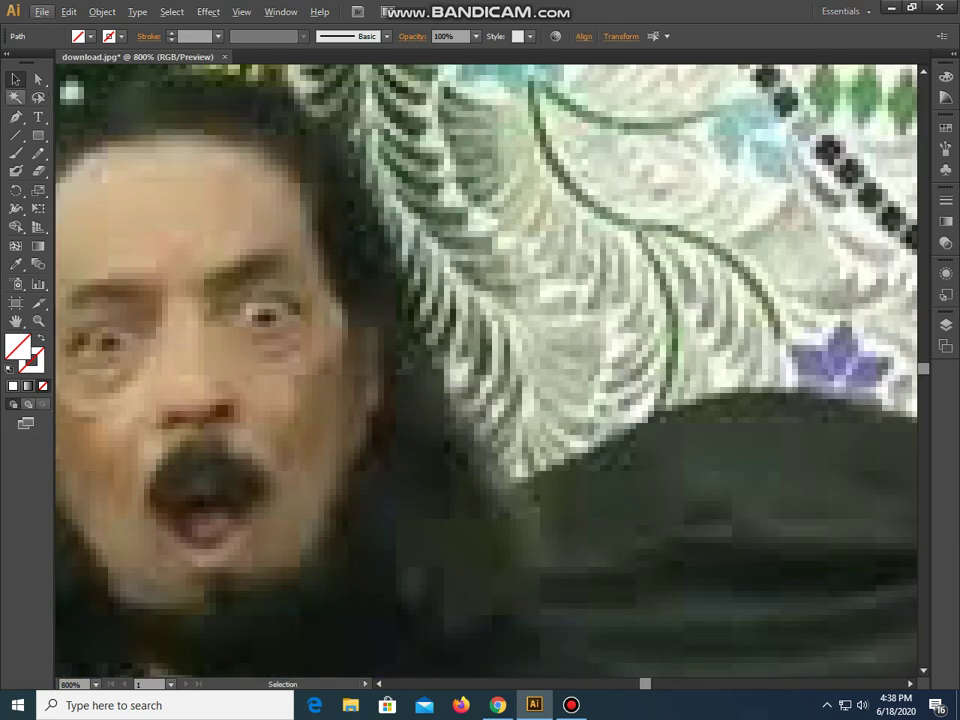
key("p")
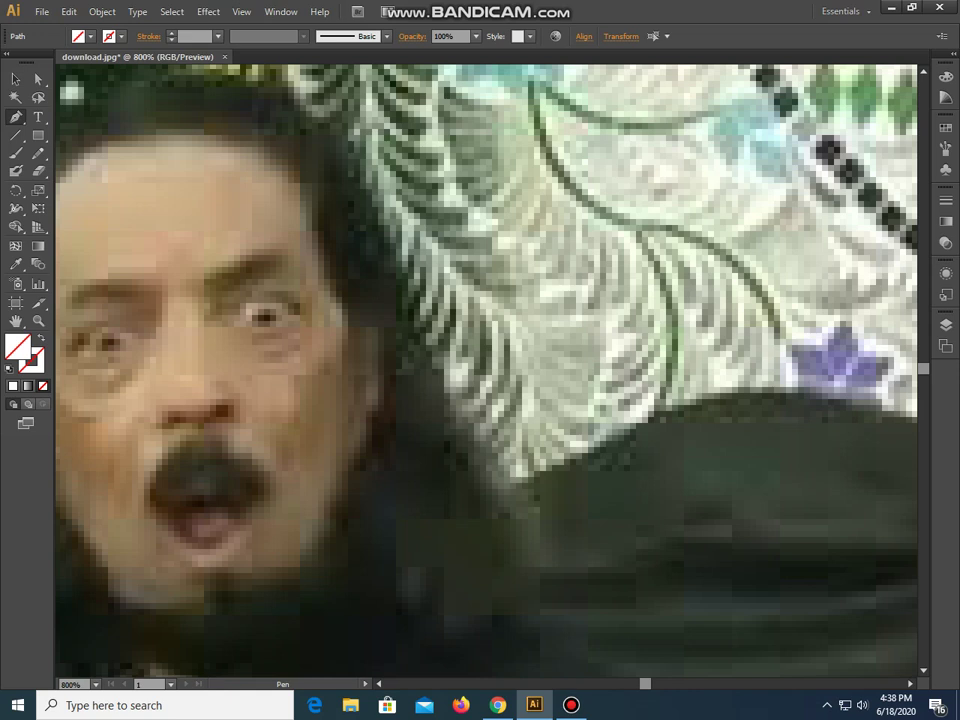
left_click(346, 330)
left_click(379, 329)
left_click(381, 404)
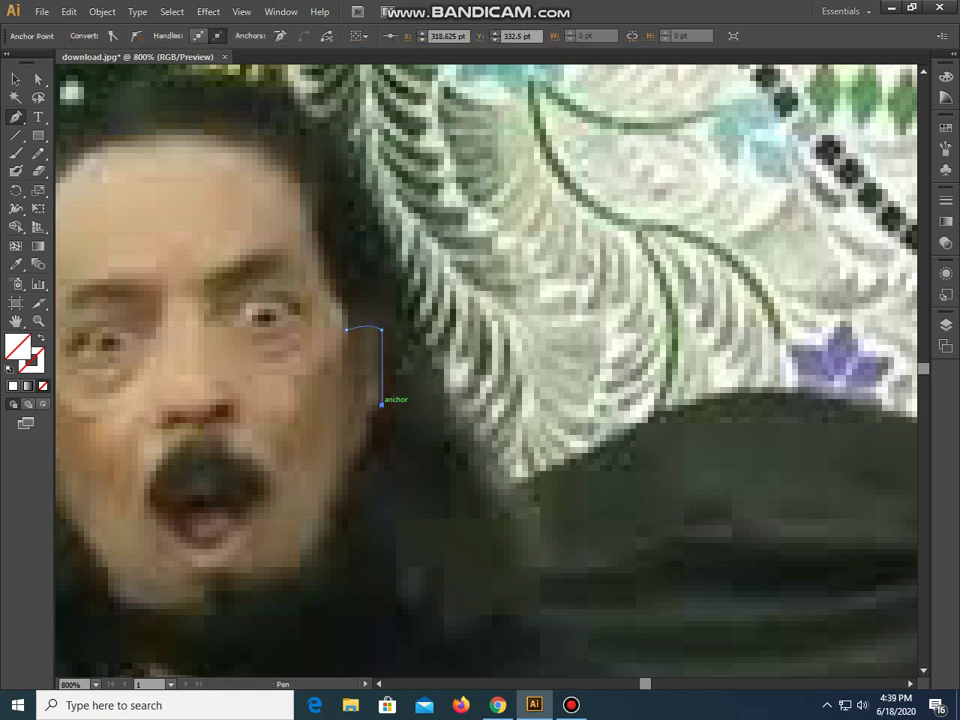
left_click_drag(381, 404, 368, 418)
mouse_move(357, 459)
left_mouse_down()
mouse_move(337, 466)
mouse_move(343, 450)
left_mouse_up()
left_click_drag(346, 329, 370, 323)
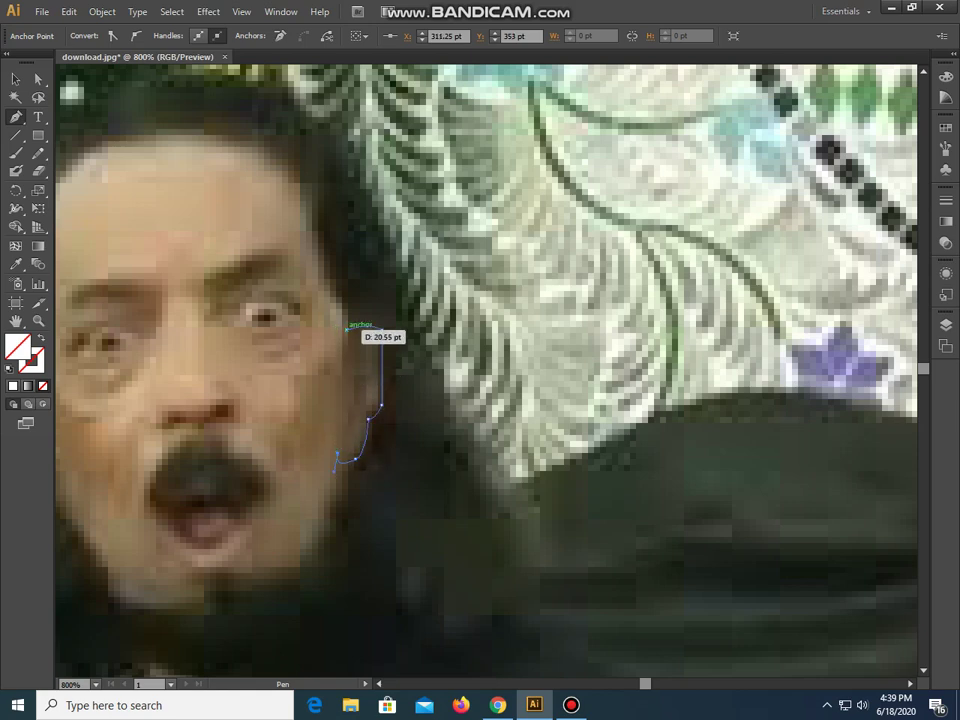
key("ctrl+minus")
key("ctrl+minus")
key("ctrl+minus")
key("ctrl+minus")
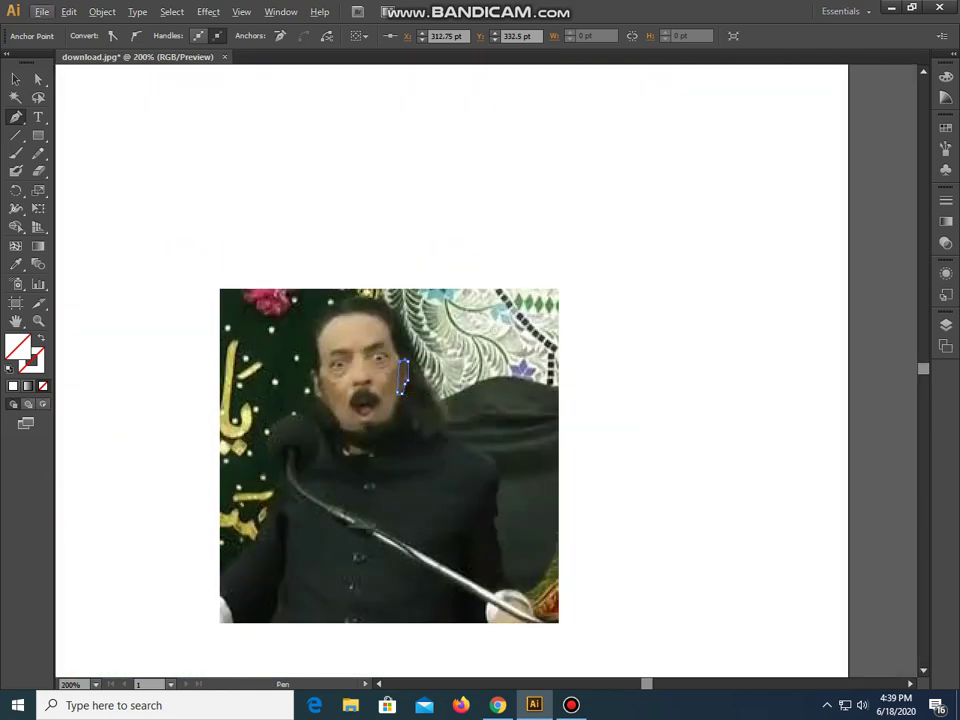
Step: Move the face outline over the photo to pick up the right ear, then return it beside the photo
left_click(16, 79)
left_click_drag(403, 378, 651, 434)
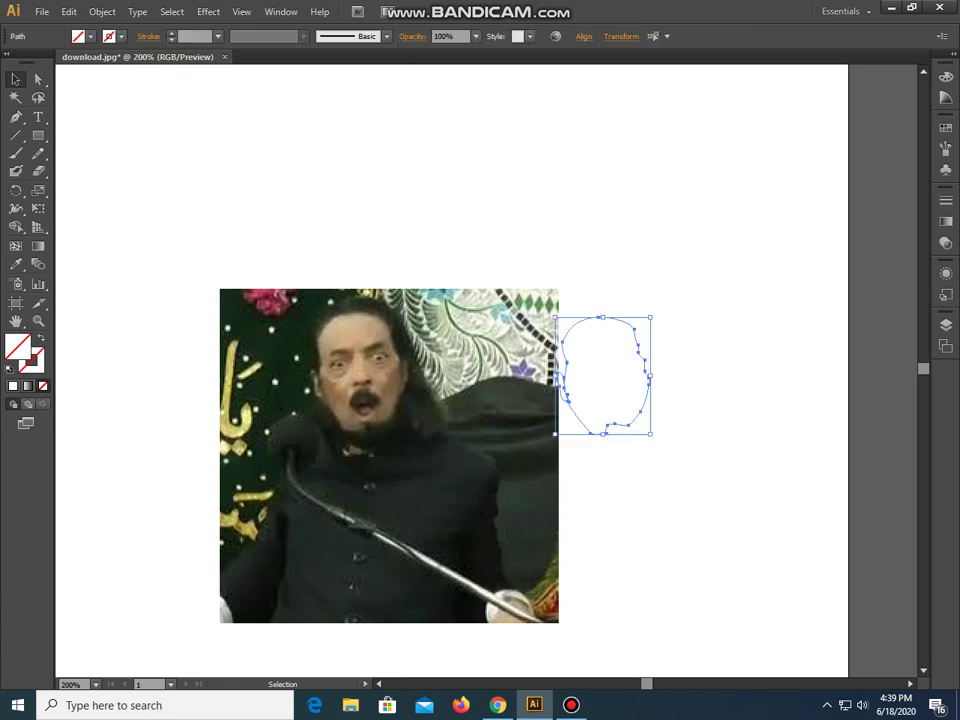
left_click_drag(634, 320, 528, 338)
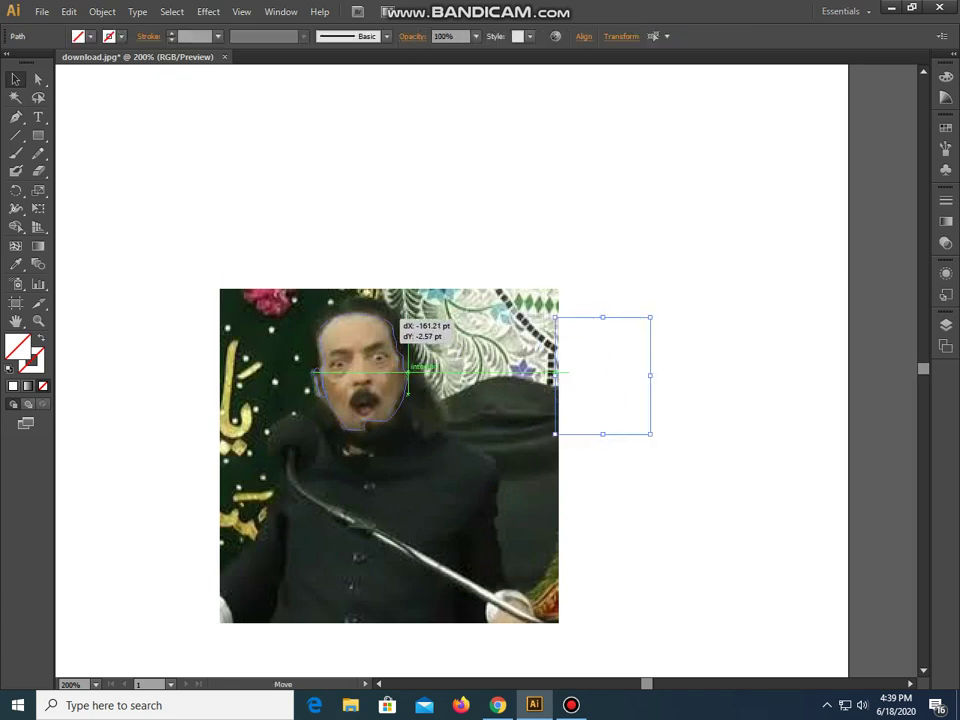
left_click_drag(403, 372, 680, 373)
key("ctrl+plus")
key("ctrl+plus")
key("ctrl+plus")
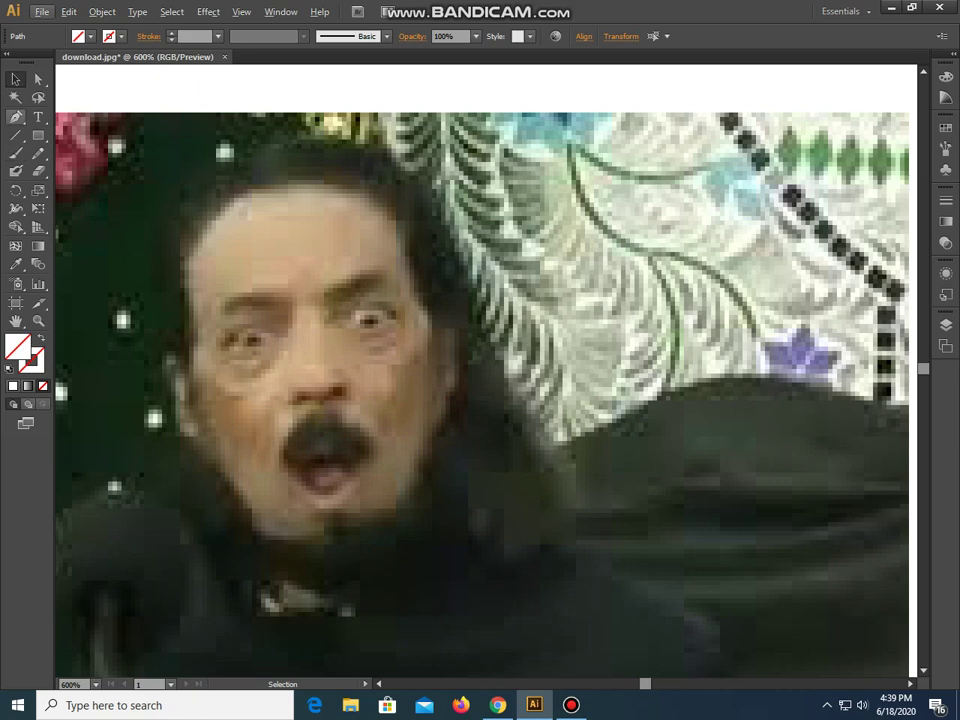
key("p")
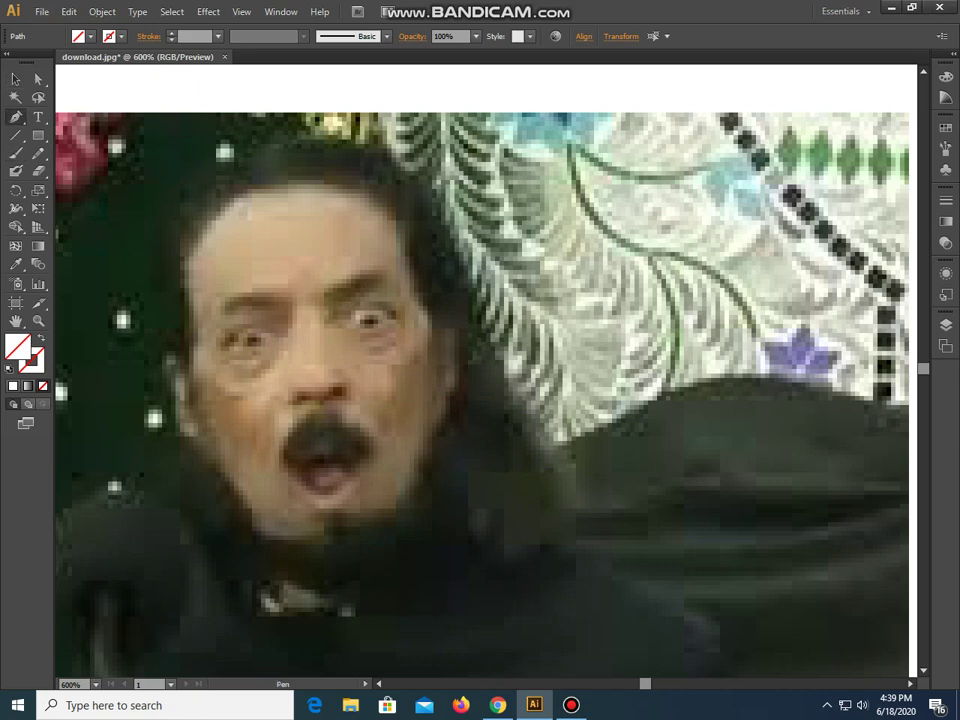
scroll(363, 500, "down", 1)
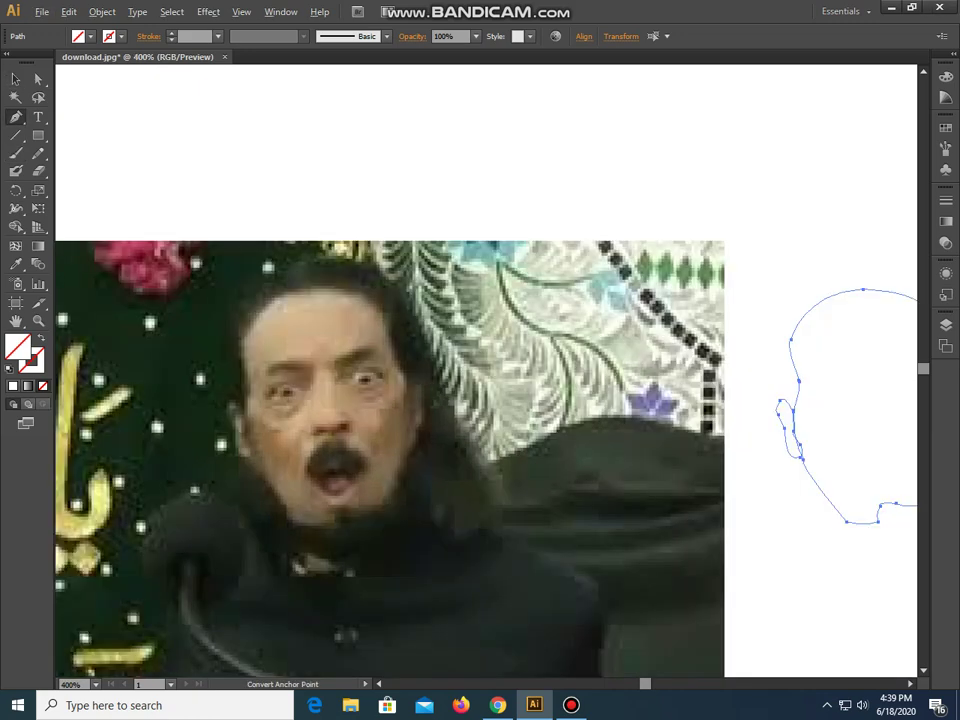
Step: Trace the left eyebrow with a curved pen path from its outer to inner end
scroll(260, 462, "up", 1)
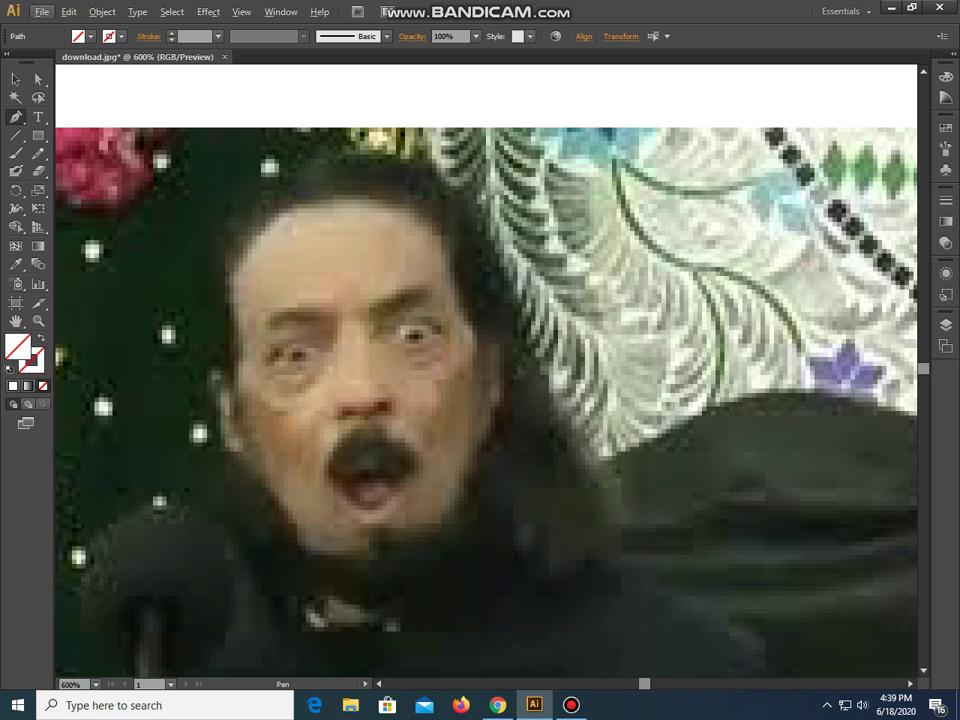
left_click(279, 313)
left_click(332, 309)
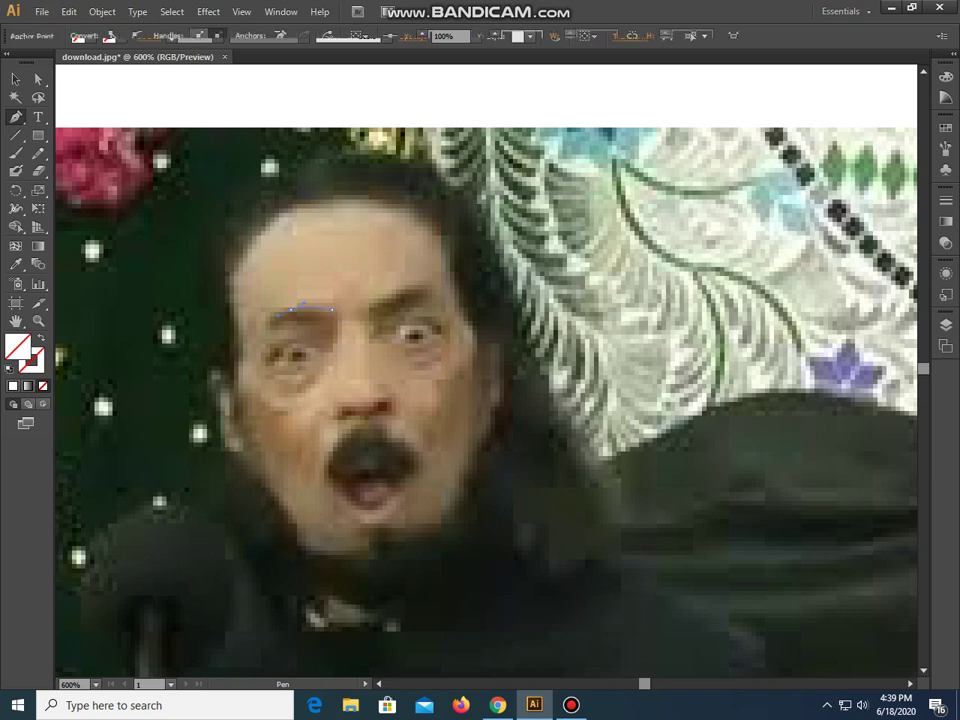
left_click_drag(260, 318, 290, 310)
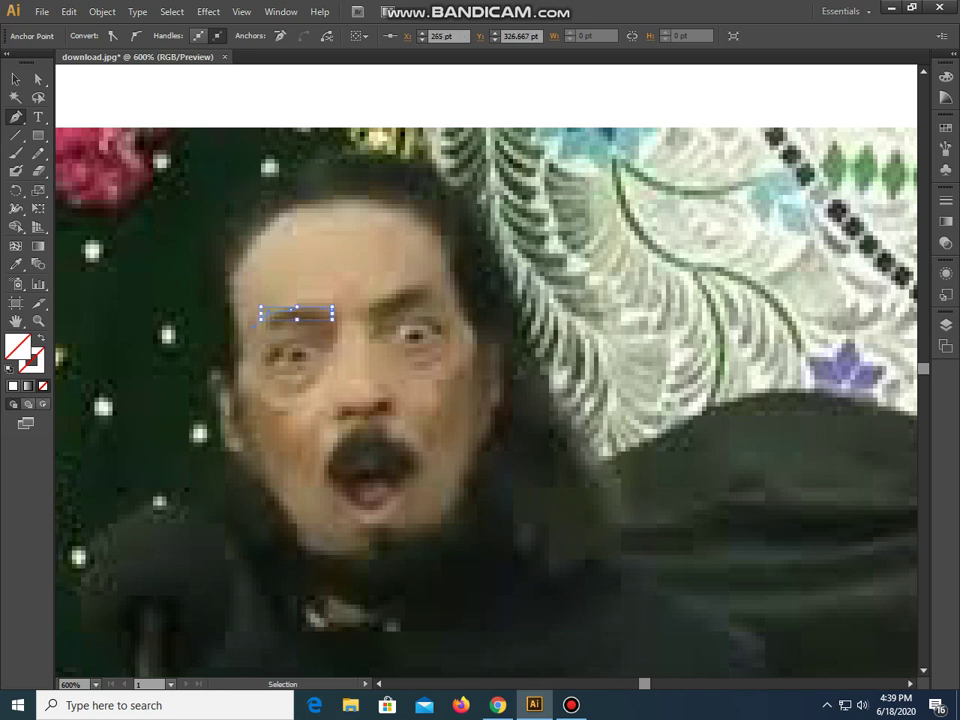
mouse_move(297, 310)
left_mouse_down()
mouse_move(265, 319)
mouse_move(340, 322)
left_mouse_up()
left_click_drag(332, 324, 345, 319)
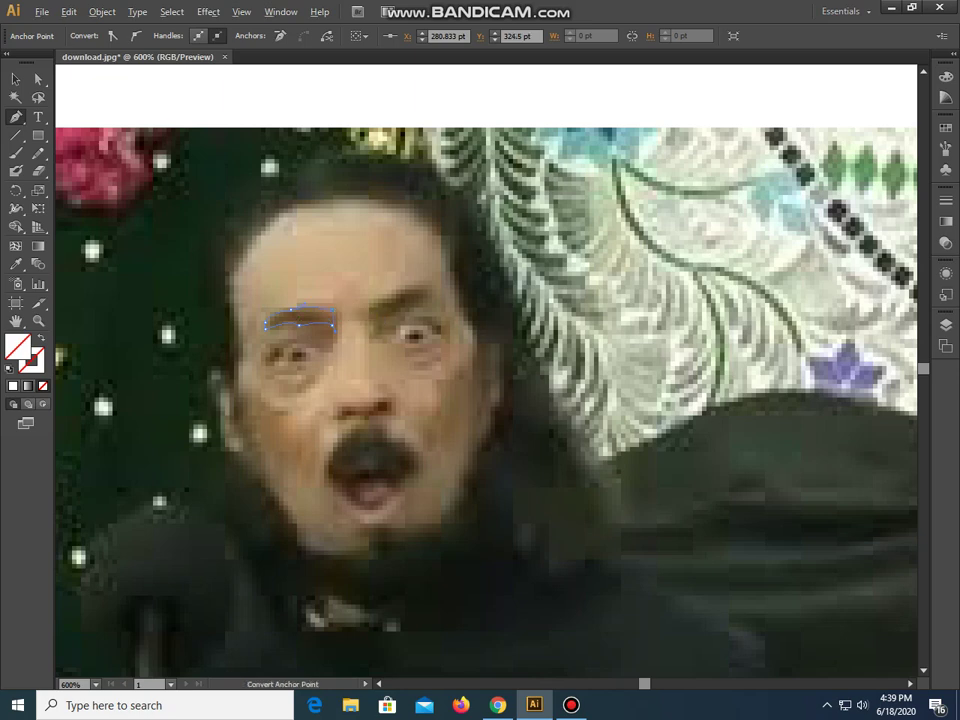
Step: Trace the right eyebrow with a curved pen path
scroll(360, 344, "down", 2)
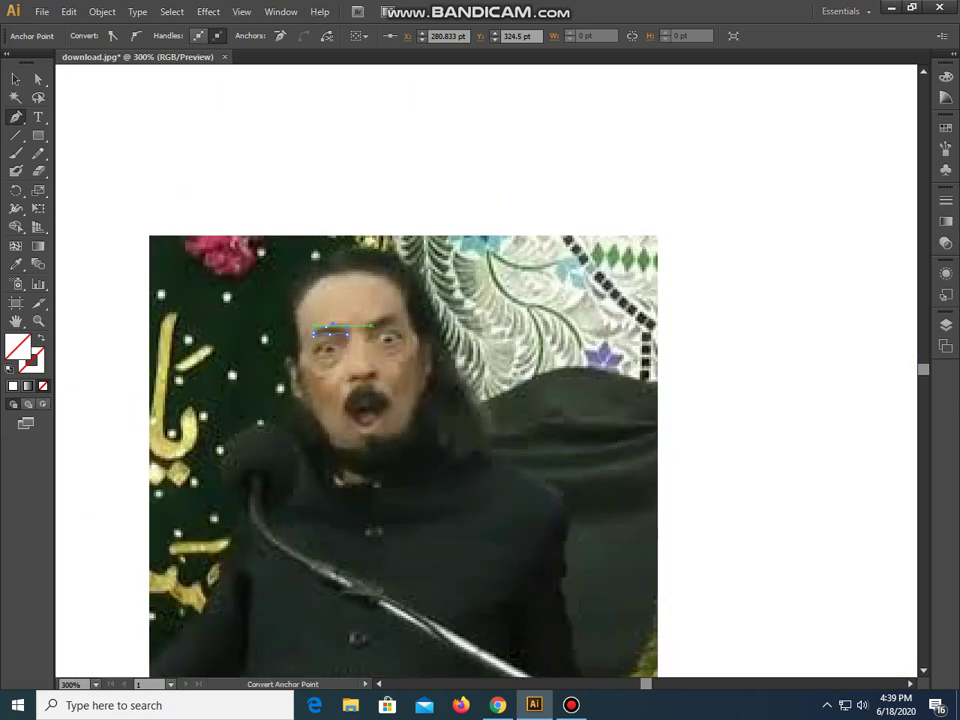
scroll(372, 324, "up", 3)
mouse_move(420, 292)
left_mouse_down()
mouse_move(443, 303)
mouse_move(385, 329)
left_mouse_up()
left_click(364, 337)
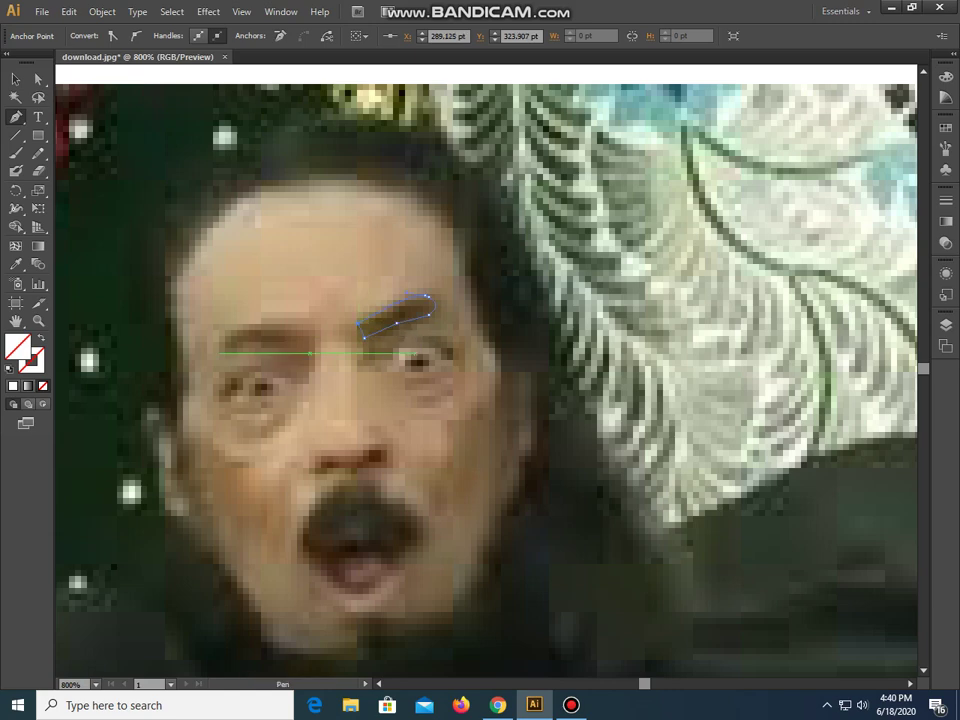
scroll(414, 340, "down", 3)
Step: Lay the face outline over the photo's face to line it up with the eyebrows
key("v")
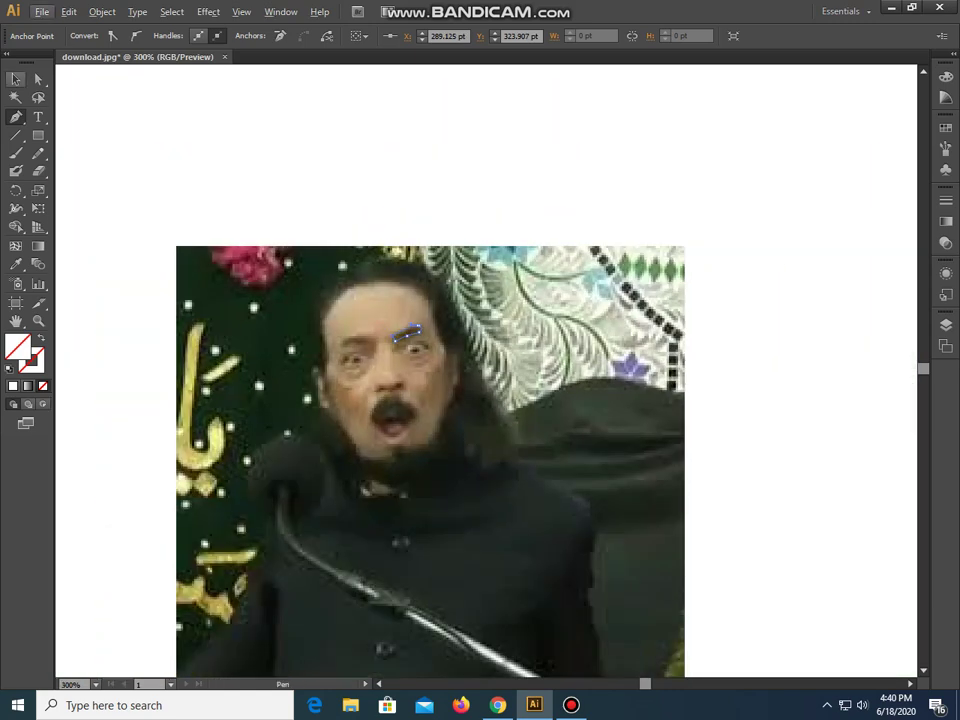
scroll(292, 240, "down", 1)
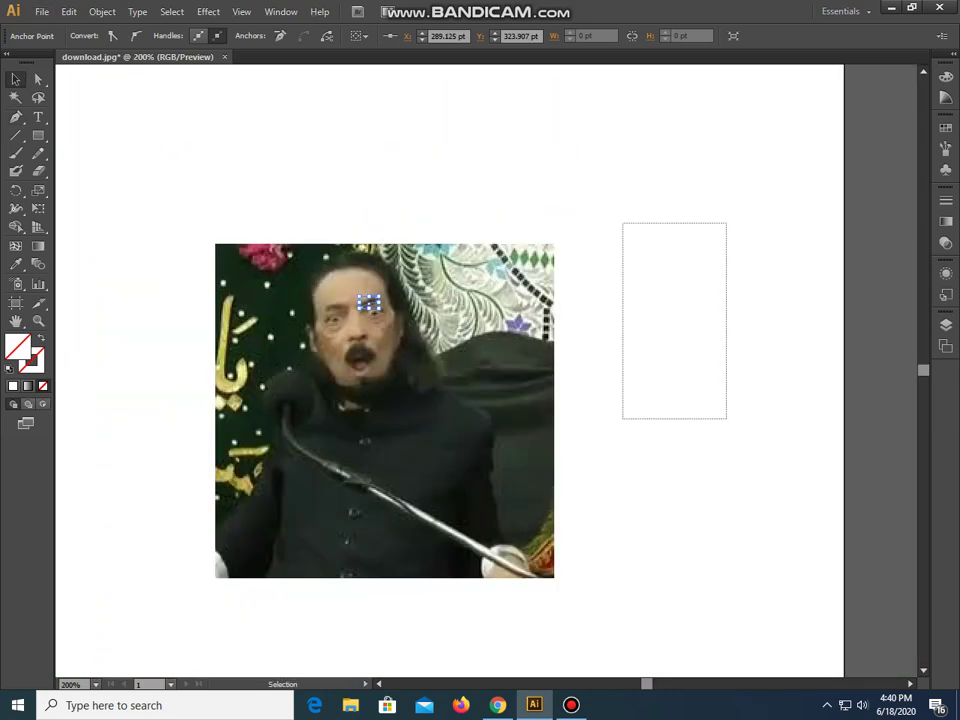
mouse_move(369, 302)
left_mouse_down()
mouse_move(633, 326)
mouse_move(579, 326)
left_mouse_up()
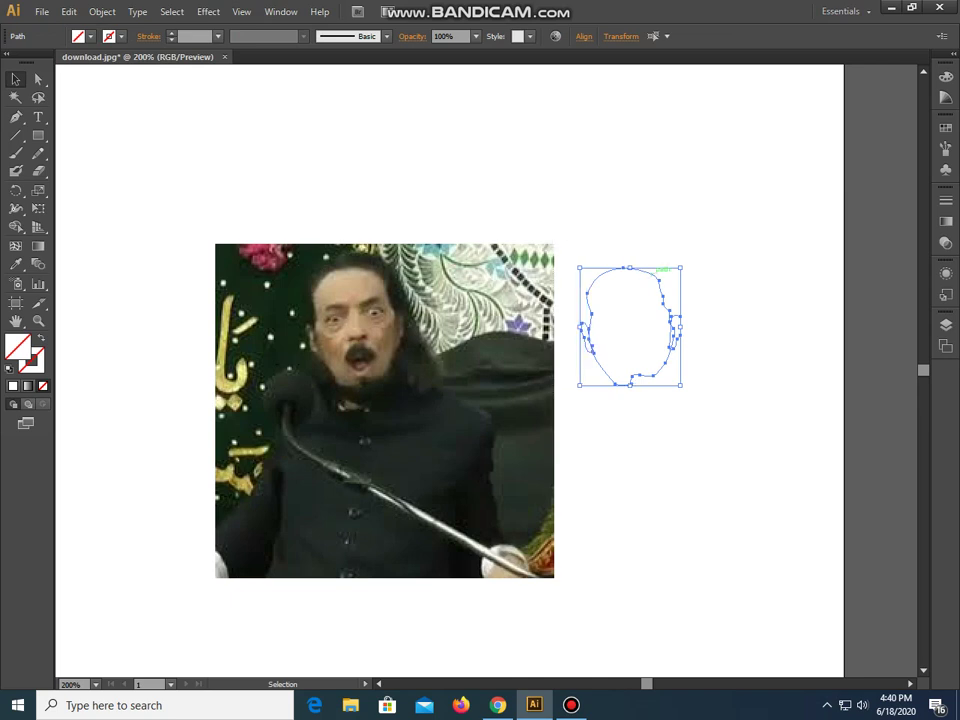
left_click_drag(681, 326, 405, 326)
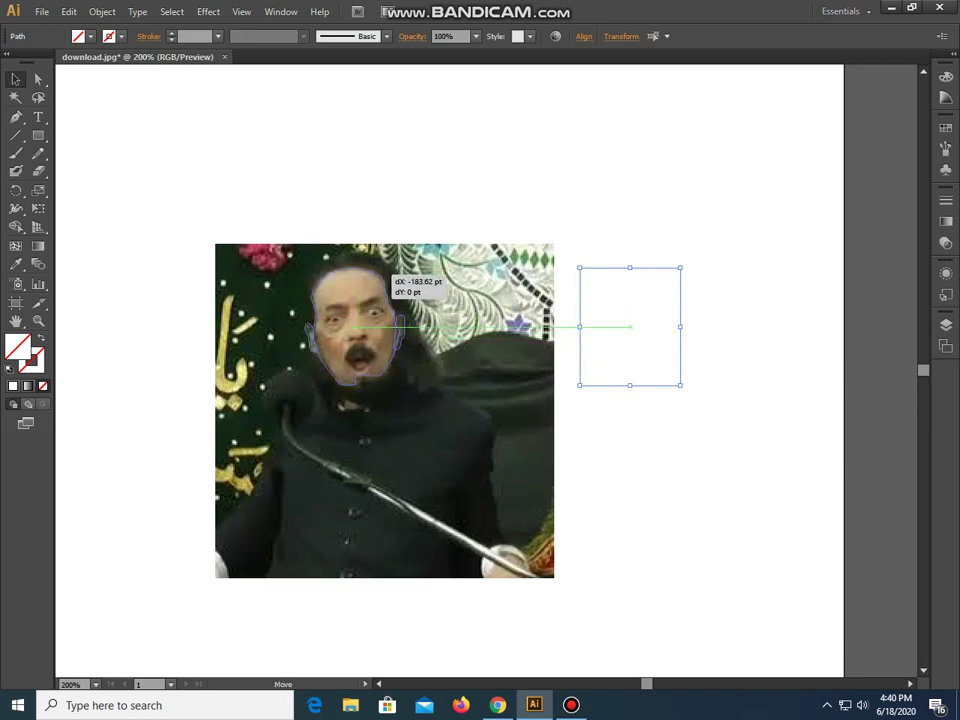
Step: Select the outline with both eyebrows and move them together beside the photo
scroll(423, 293, "up", 1)
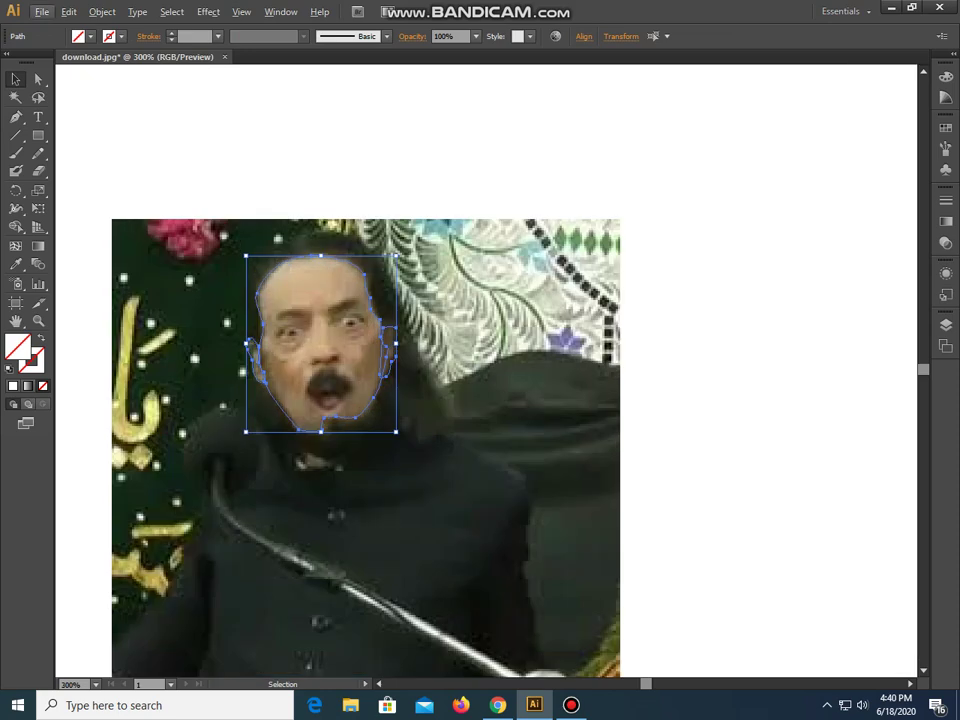
left_click_drag(245, 187, 410, 499)
left_click_drag(320, 343, 700, 343)
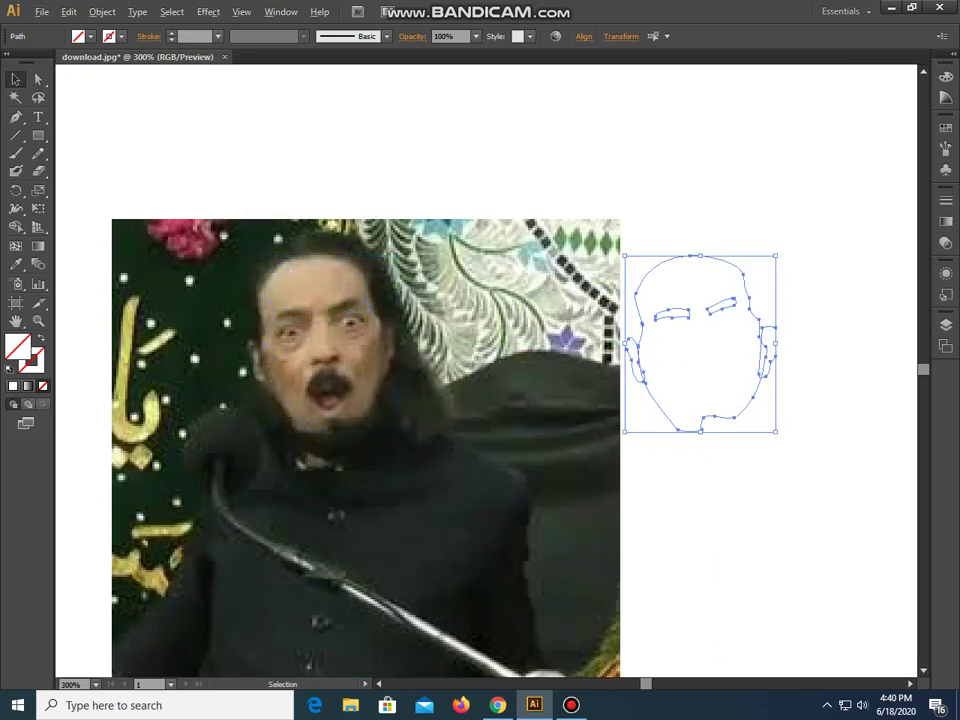
scroll(313, 312, "up", 1)
scroll(313, 312, "up", 1)
scroll(313, 312, "up", 1)
Step: Trace a closed eye-shaped path around the left eye with a curved lower edge
key("p")
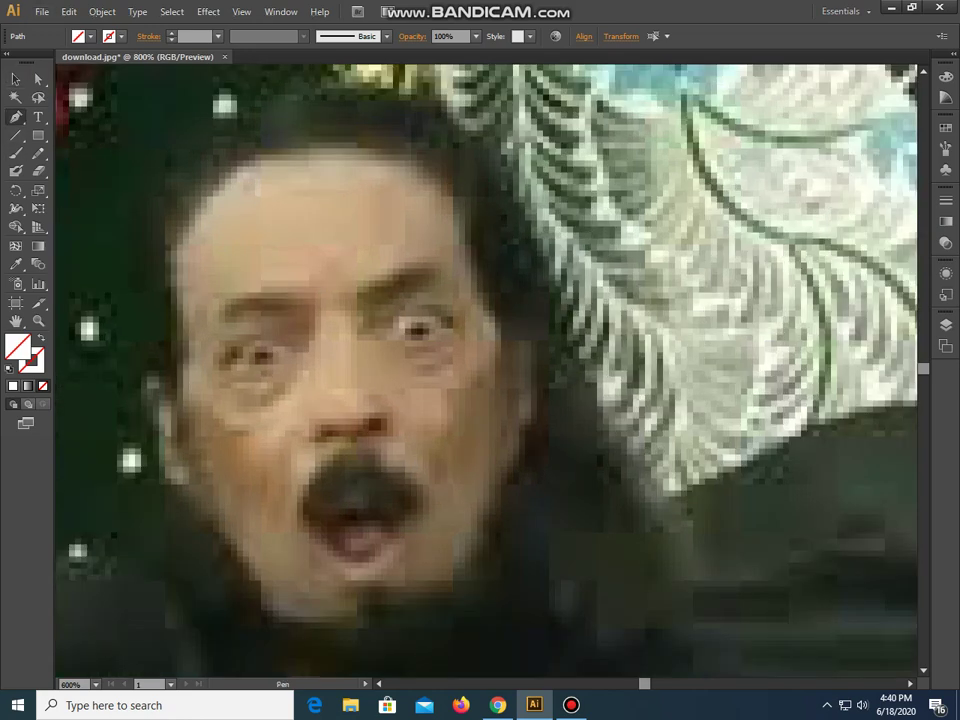
left_click(290, 347)
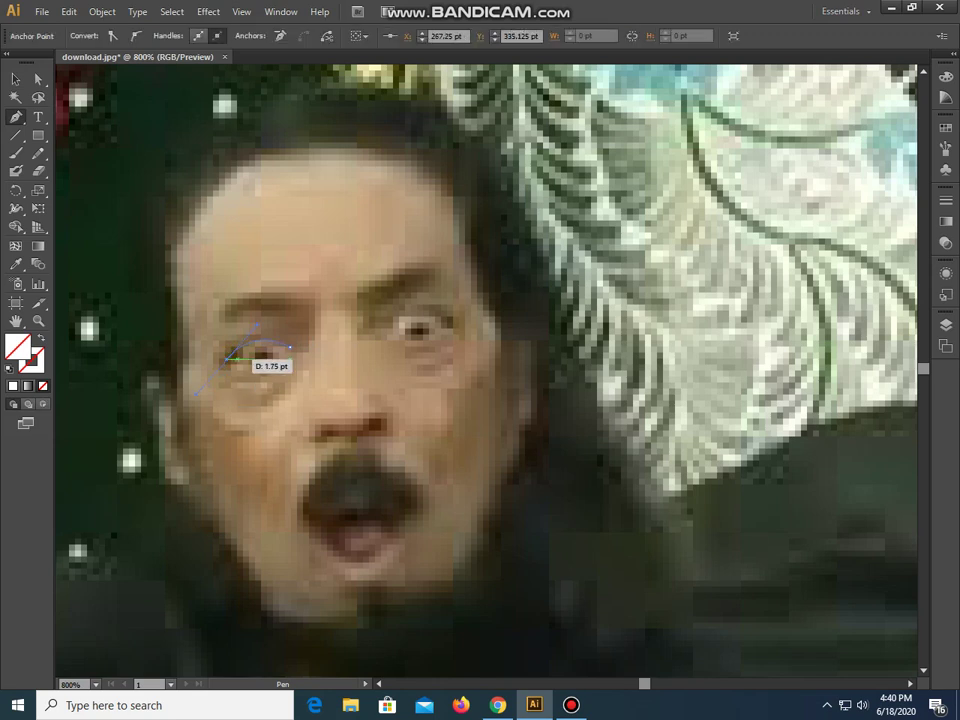
left_click_drag(229, 357, 262, 383)
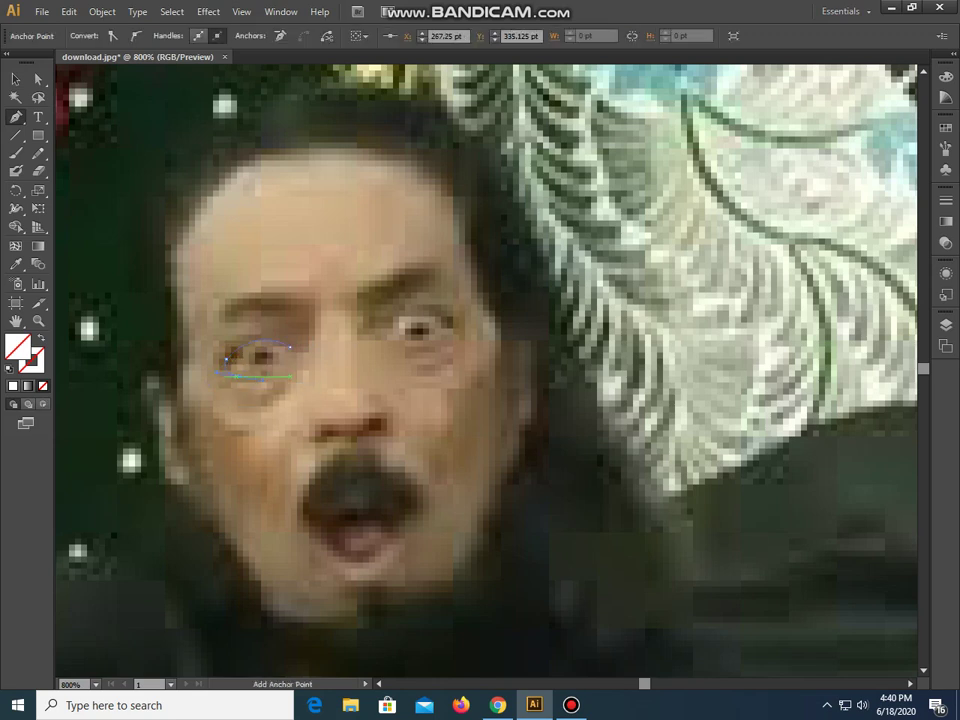
left_click(290, 347)
Step: Trace a curved outline along the right eye, adjusting its anchor curve
scroll(224, 388, "down", 2)
scroll(300, 380, "down", 1)
scroll(400, 390, "down", 1)
scroll(686, 390, "up", 4)
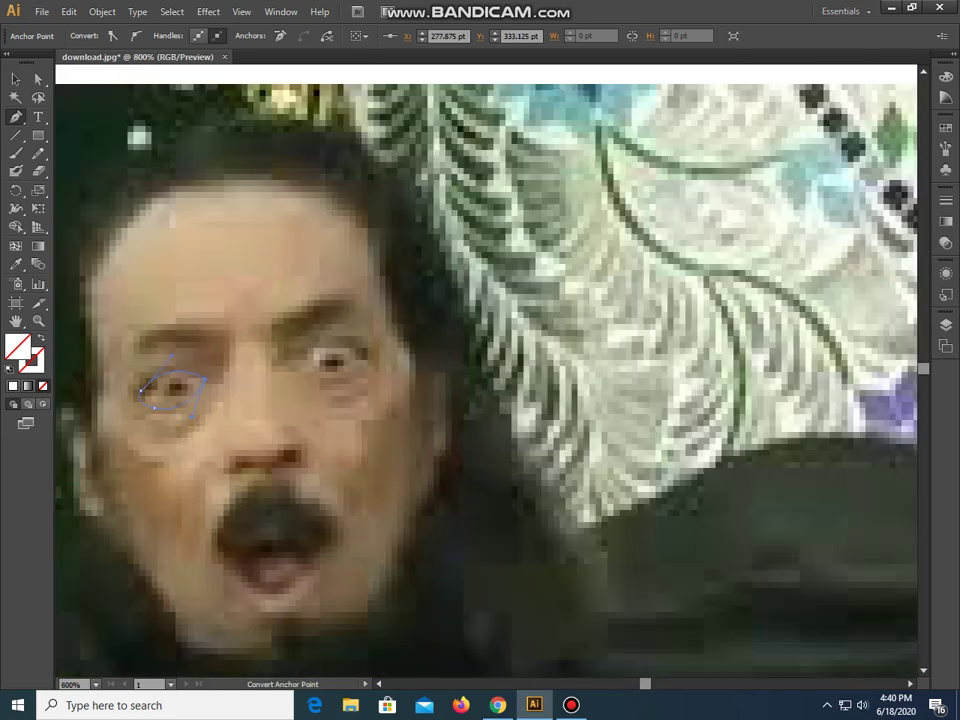
left_click(295, 370)
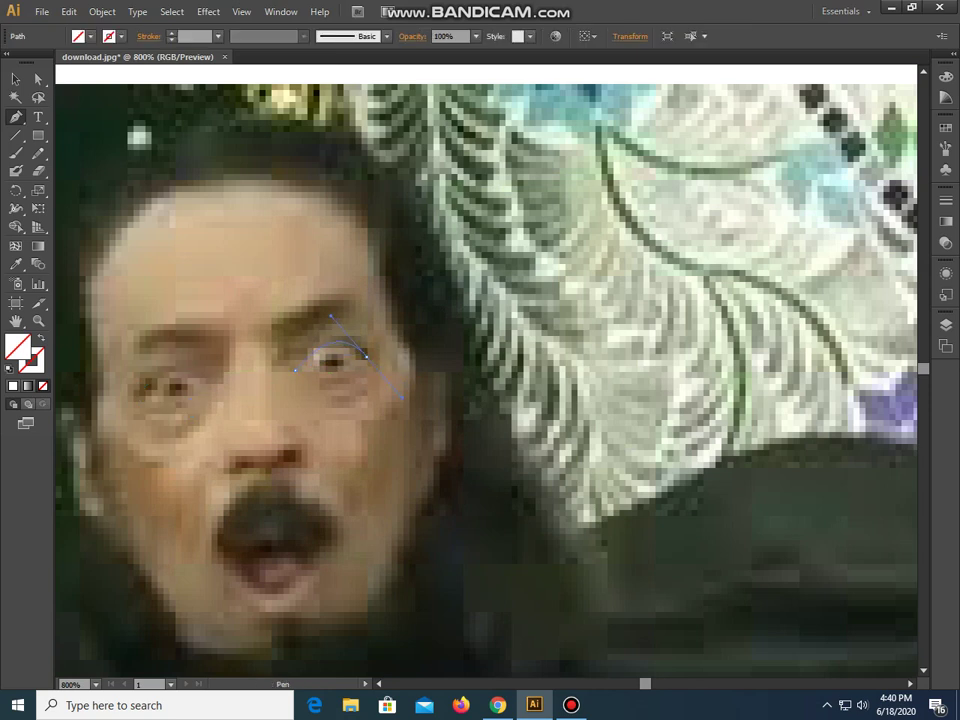
left_click_drag(402, 398, 402, 398)
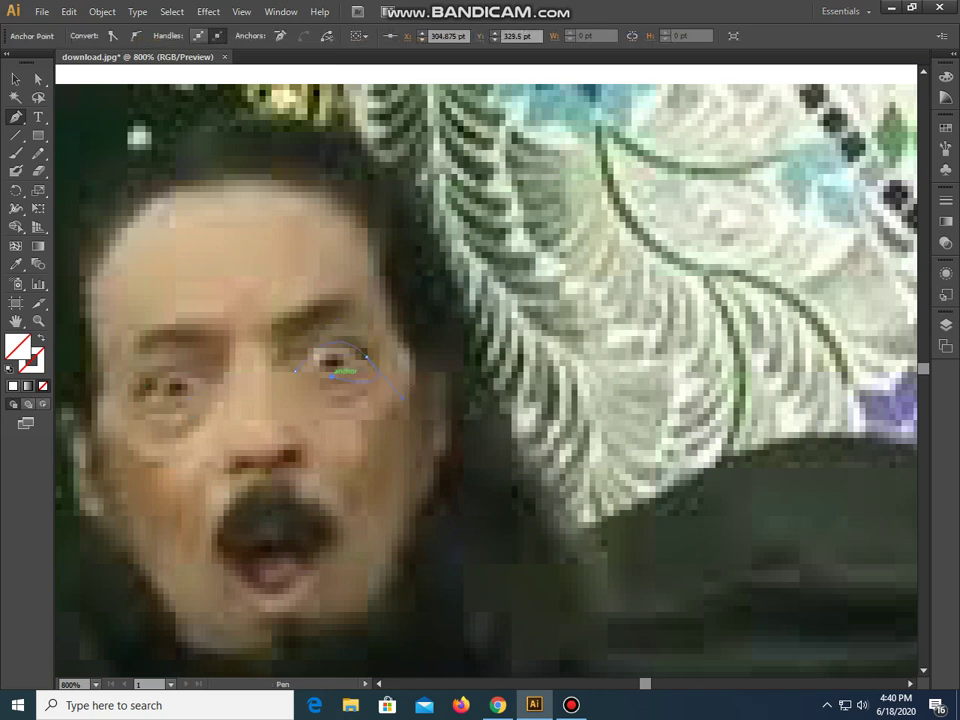
key("v")
key("p")
mouse_move(366, 356)
left_mouse_down()
mouse_move(366, 371)
mouse_move(297, 372)
left_mouse_up()
scroll(350, 370, "down", 2, "alt")
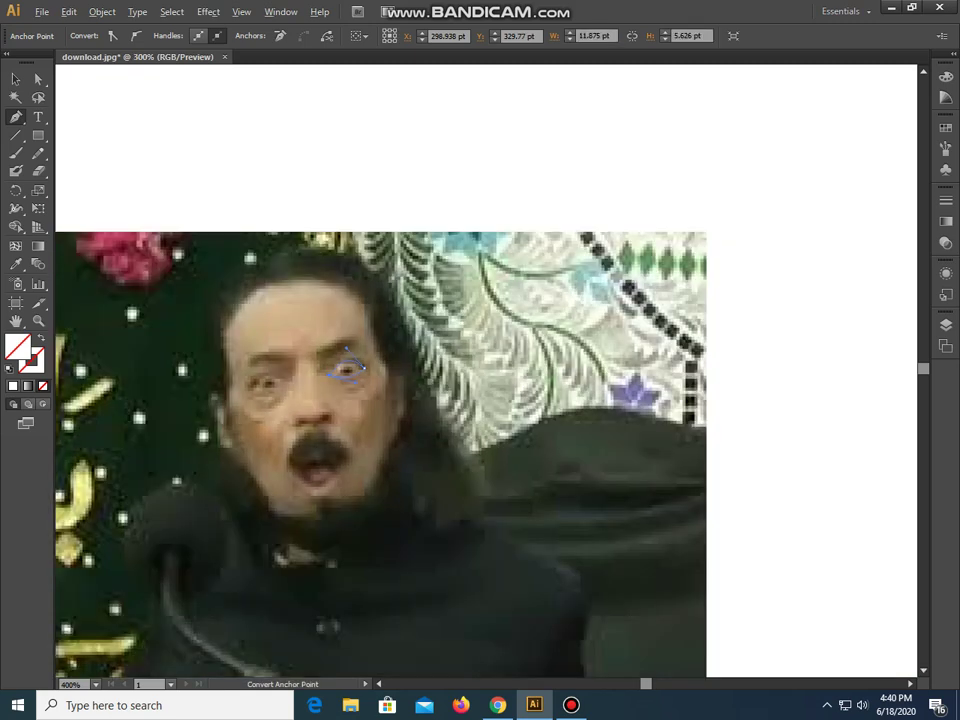
scroll(350, 370, "down", 2, "alt")
Step: Check the outline and its eye paths against the photo's face, then return it to the right
key("v")
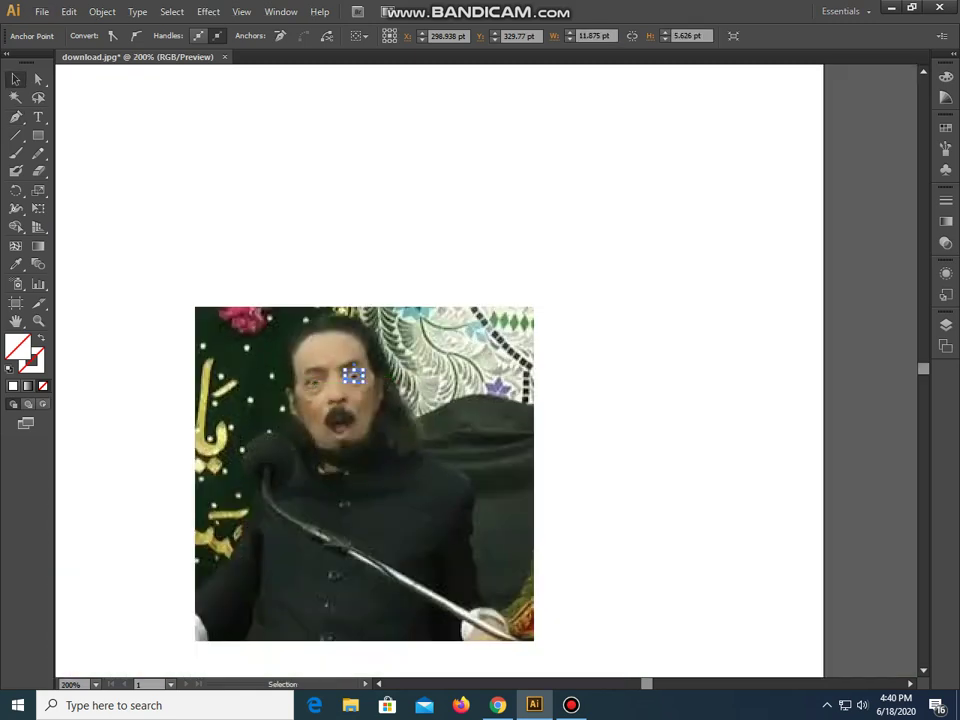
left_click_drag(546, 236, 767, 450)
left_click_drag(600, 334, 350, 334)
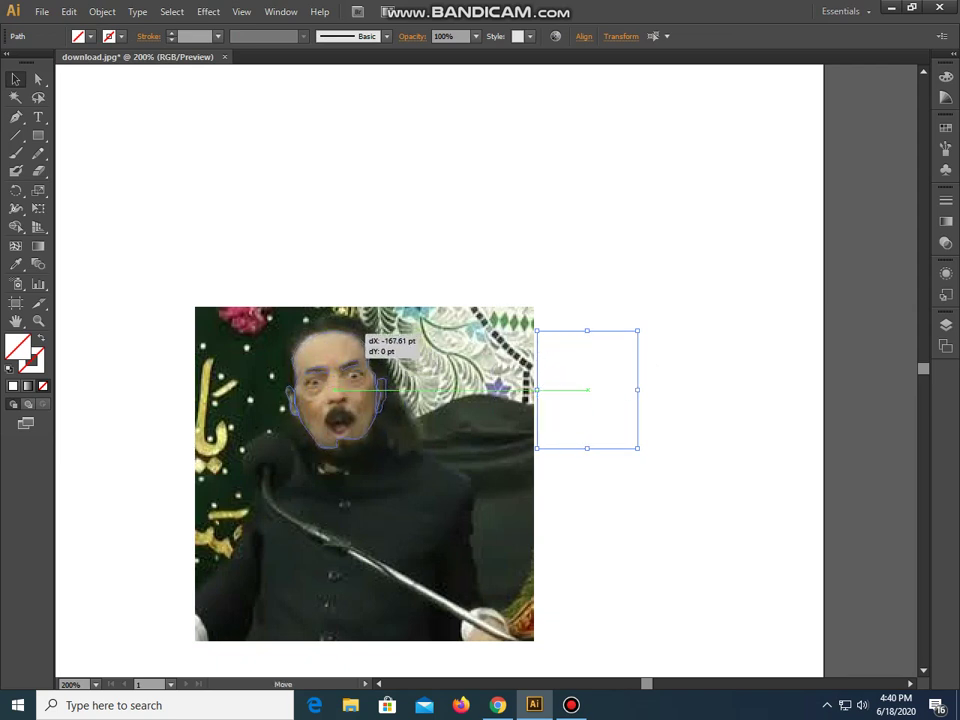
mouse_move(362, 334)
left_mouse_down()
mouse_move(632, 332)
mouse_move(362, 332)
left_mouse_up()
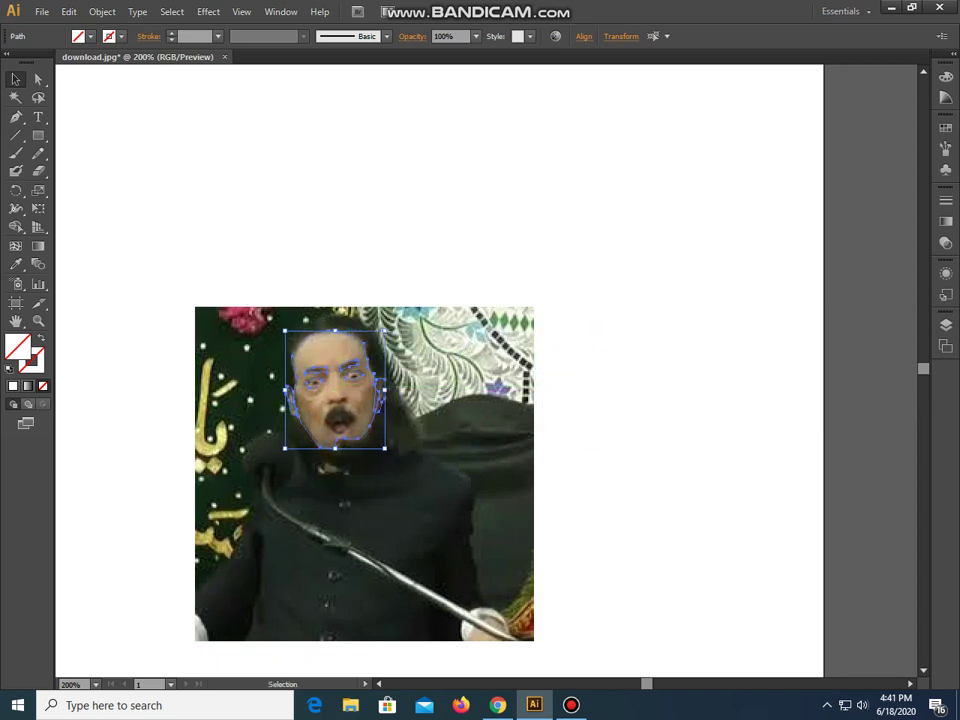
left_click_drag(362, 332, 657, 327)
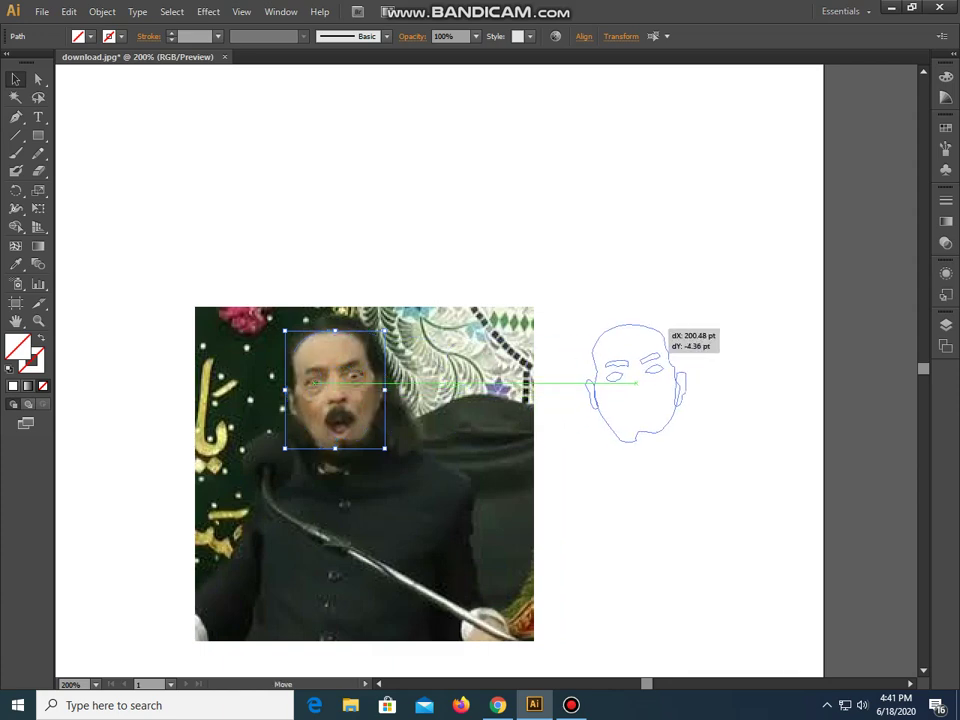
scroll(353, 367, "up", 4)
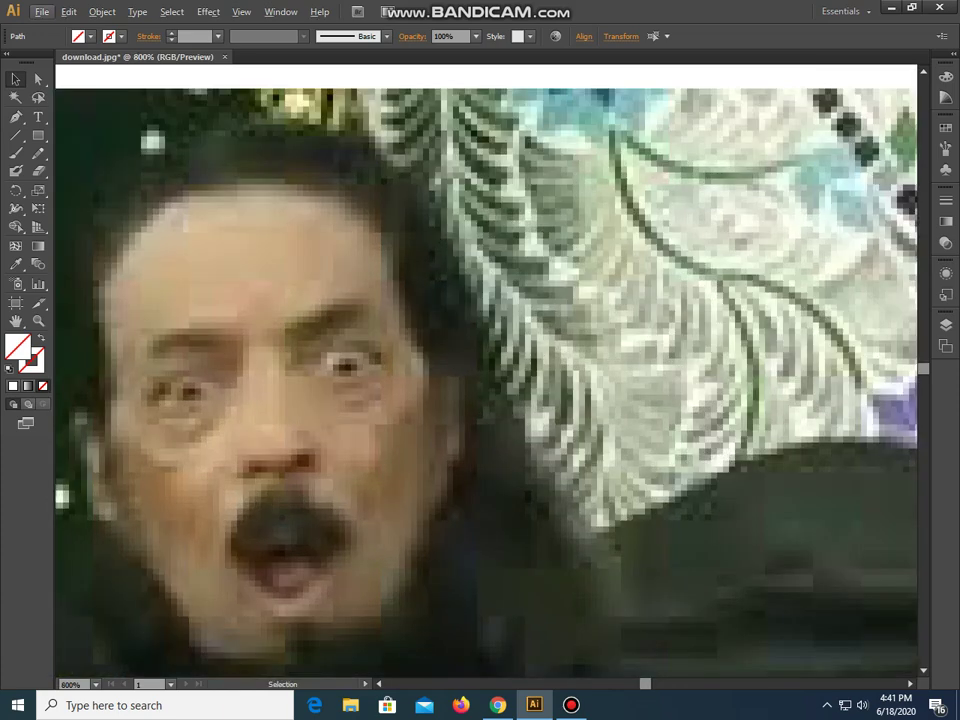
Step: Draw a curved loop around the left eye, with a corner point and closing curve
key("p")
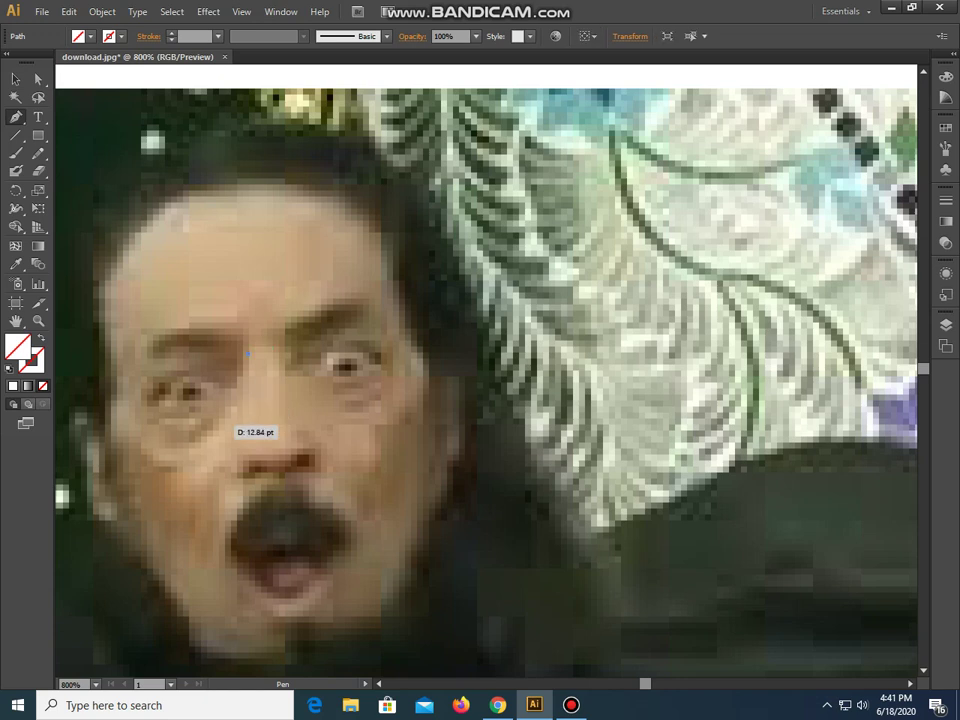
left_click(183, 457)
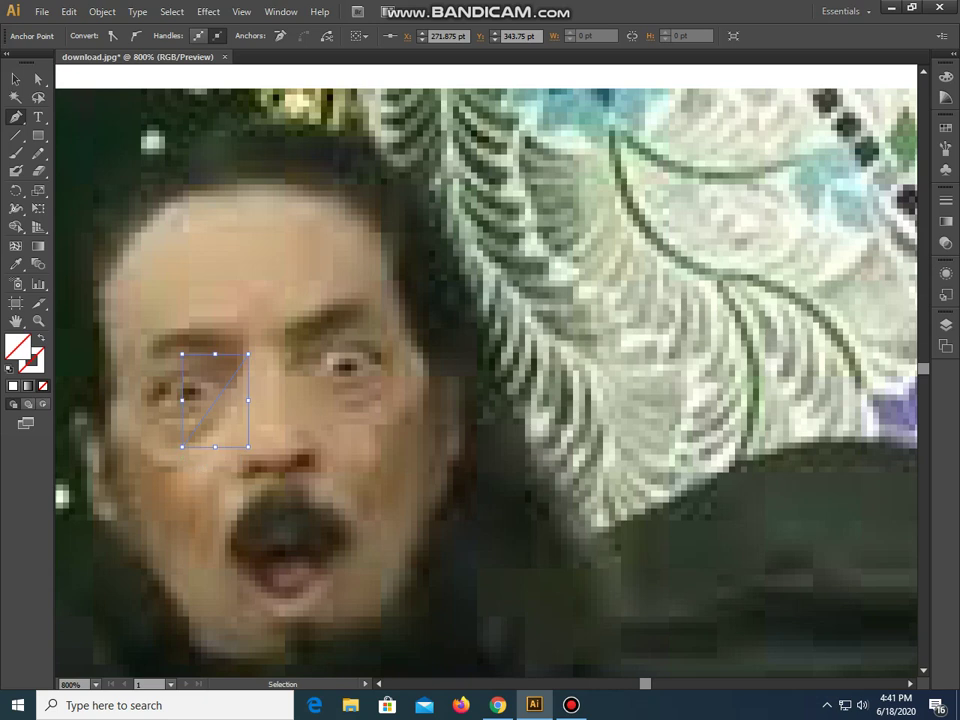
key("ctrl+z")
left_click_drag(190, 443, 212, 443)
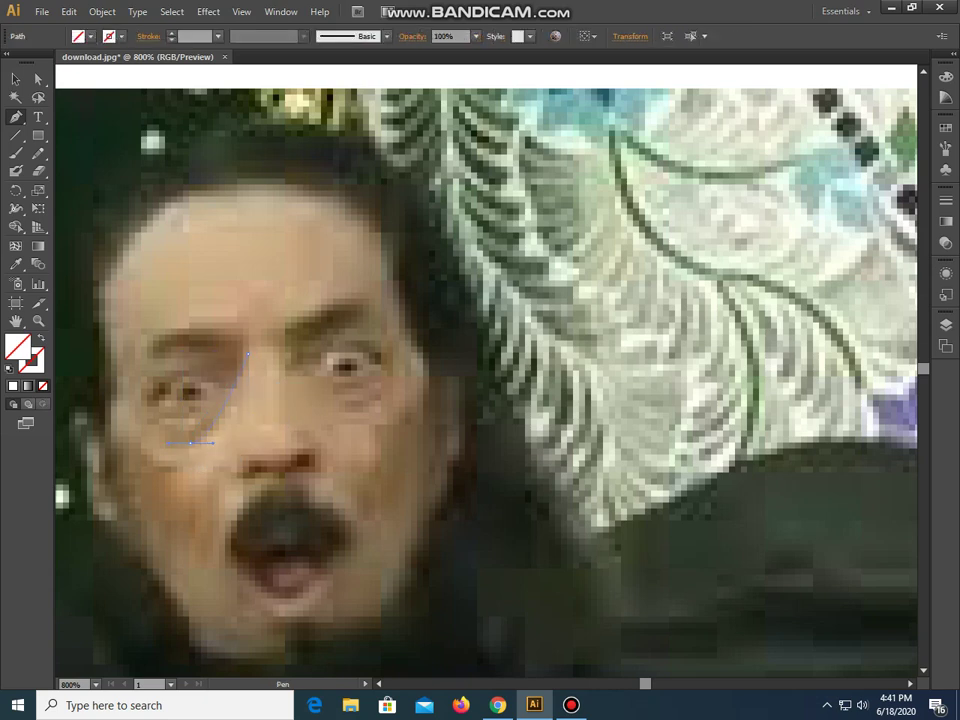
left_click(190, 443)
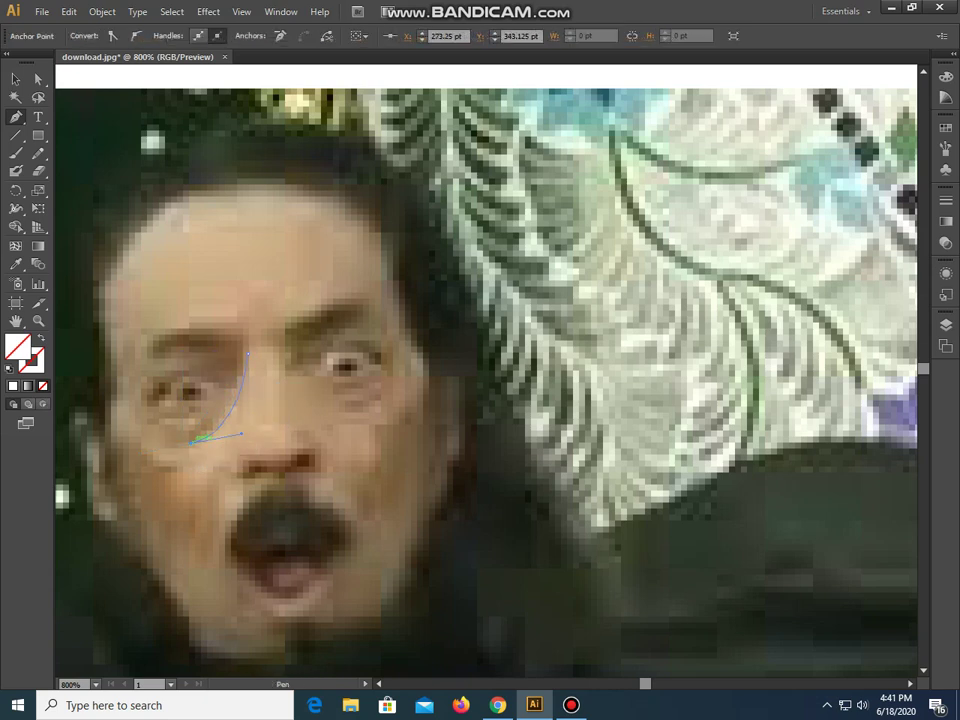
left_click(137, 399)
left_click_drag(137, 399, 165, 362)
left_click_drag(193, 354, 248, 354)
Step: Draw an arced loop over and under the right eye, breaking the handle for the lower curve
left_click(290, 375)
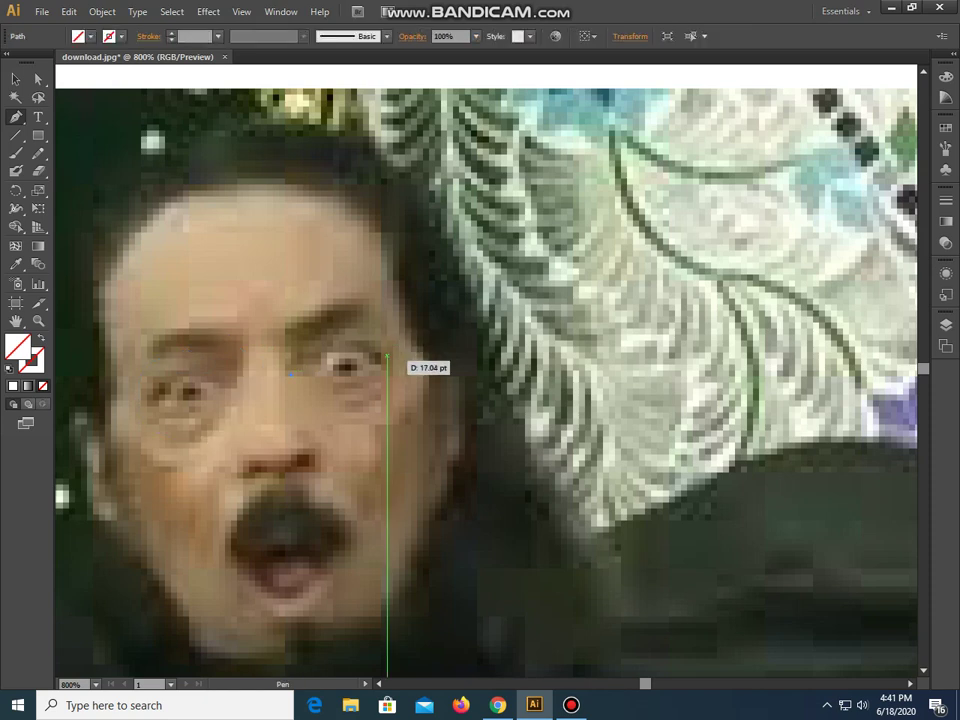
left_click(391, 371)
left_click_drag(463, 416, 438, 430)
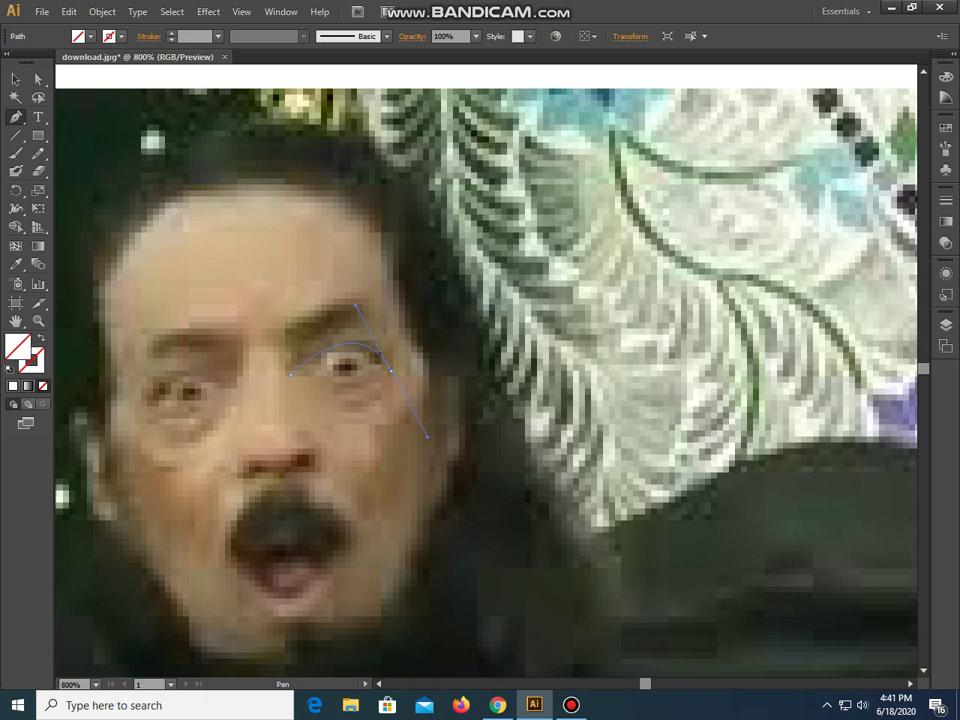
mouse_move(391, 371)
left_mouse_down()
mouse_move(376, 418)
mouse_move(427, 436)
left_mouse_up()
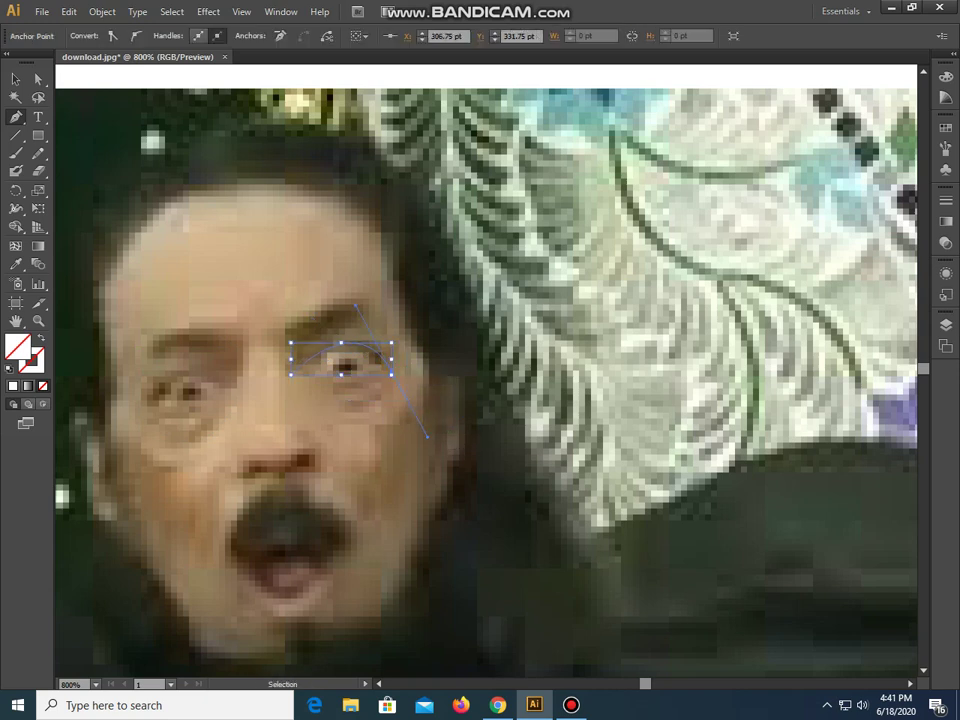
left_click_drag(391, 371, 355, 411)
scroll(391, 371, "down", 2)
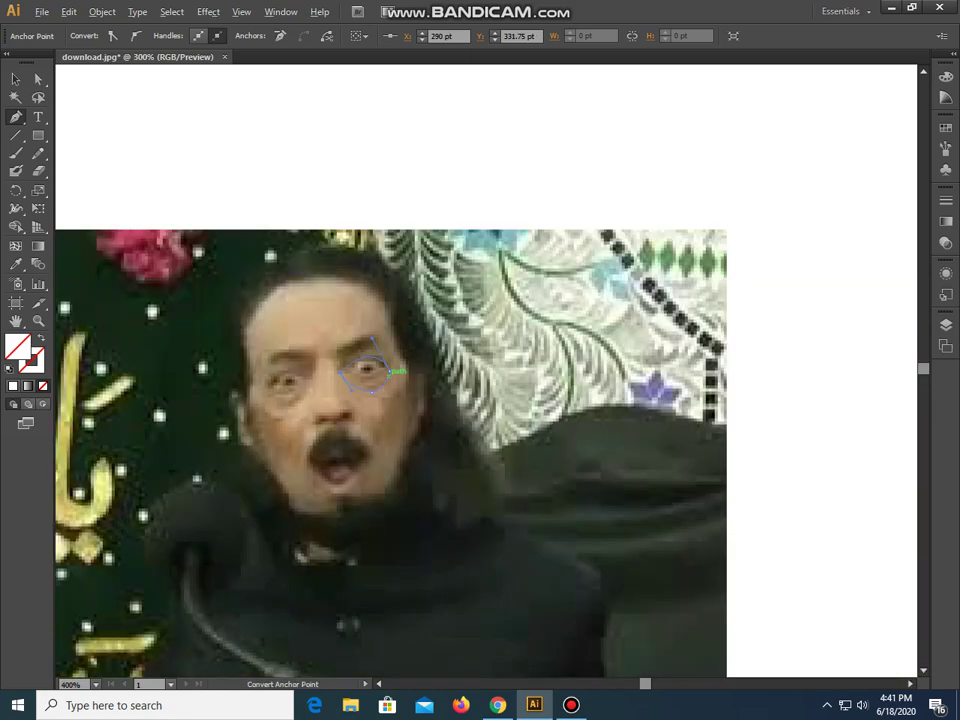
scroll(391, 371, "down", 2)
Step: Overlay the face outline on the photo, then carry it with the eye loops back beside the photo
key("v")
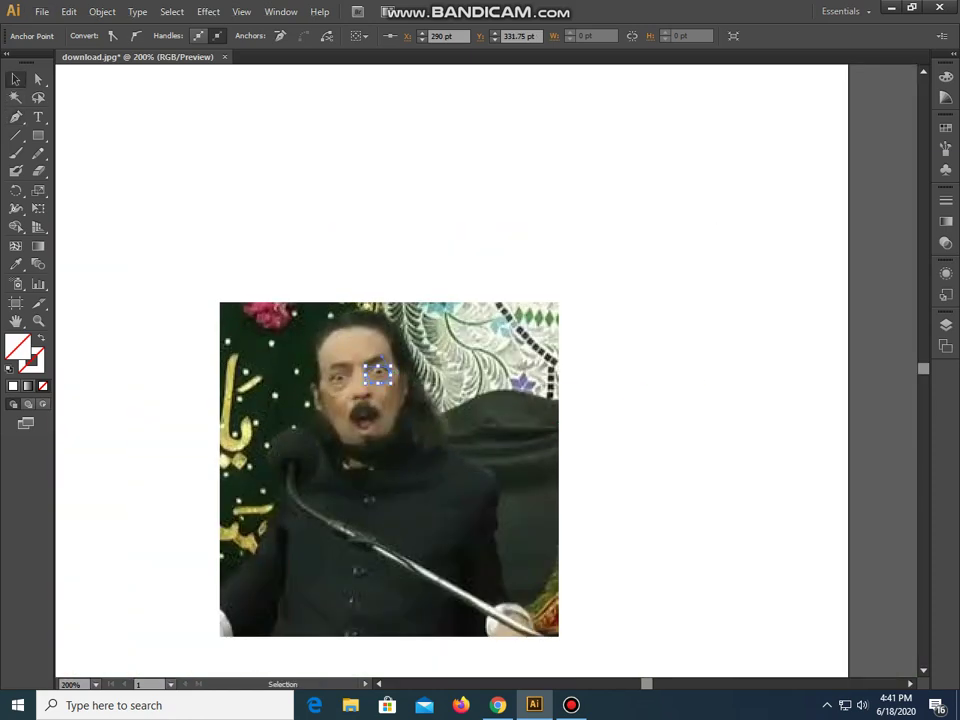
left_click_drag(568, 222, 730, 470)
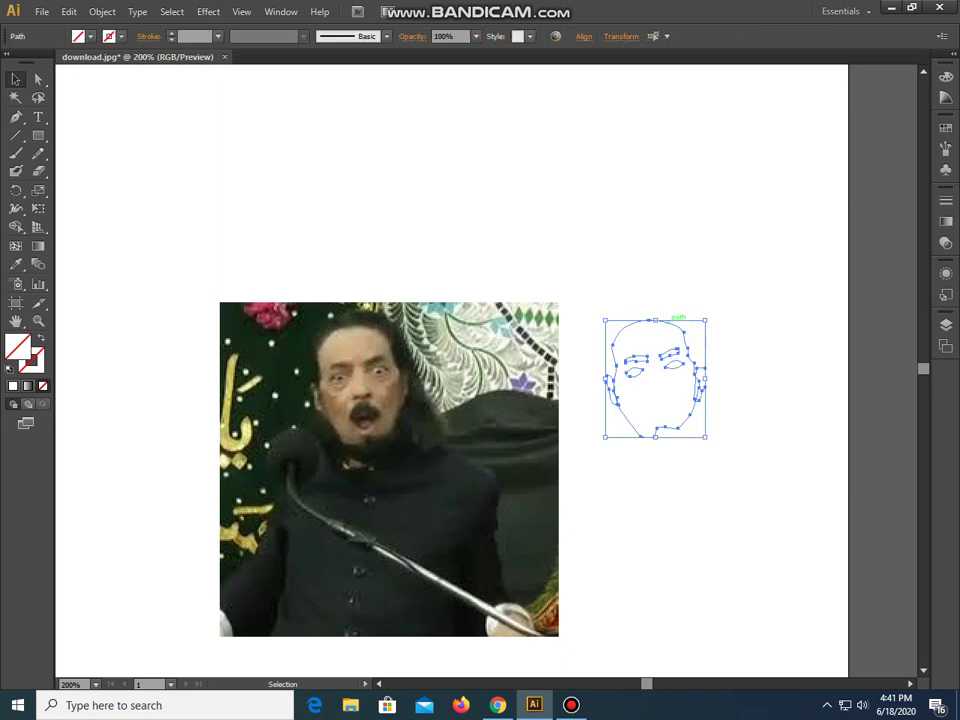
left_click_drag(672, 320, 383, 331)
left_click_drag(251, 266, 467, 455)
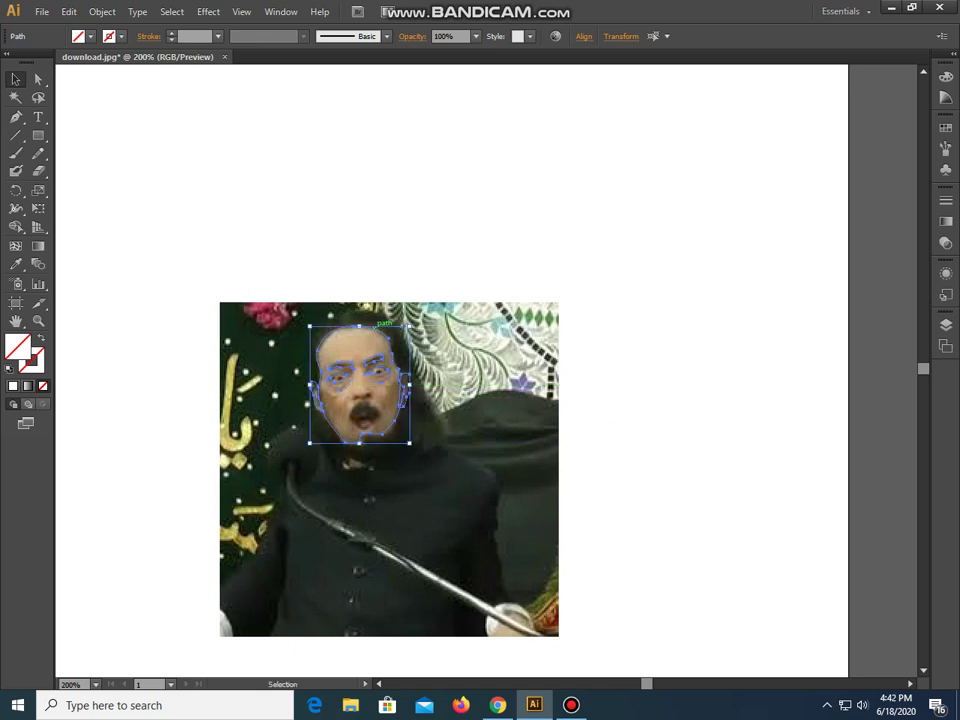
left_click_drag(390, 330, 646, 330)
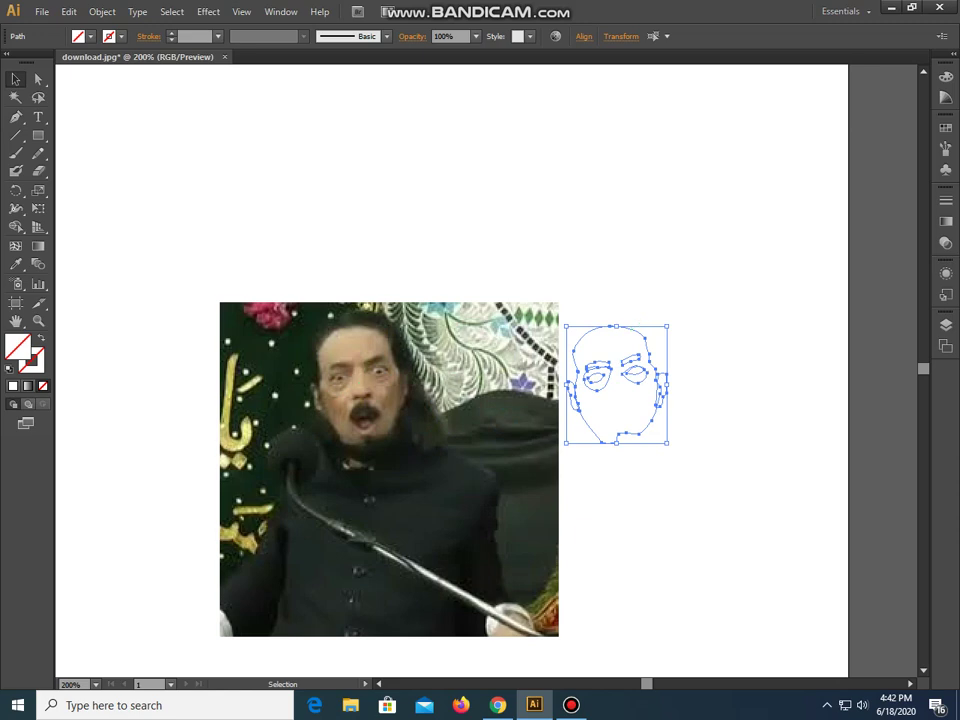
scroll(370, 371, "up", 2)
scroll(370, 371, "up", 1)
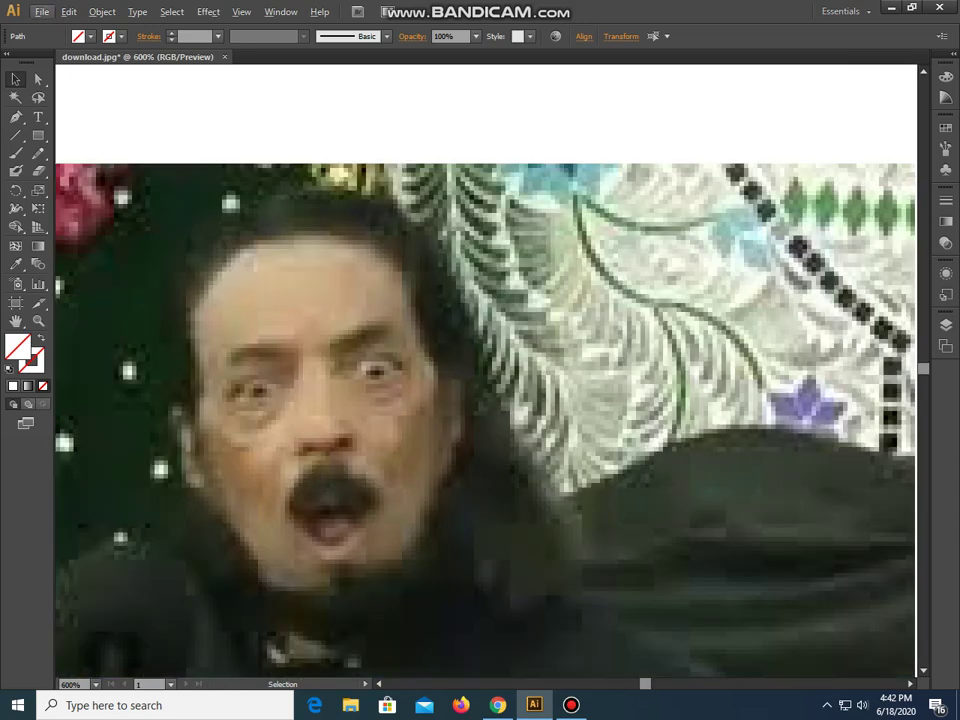
scroll(300, 438, "up", 1)
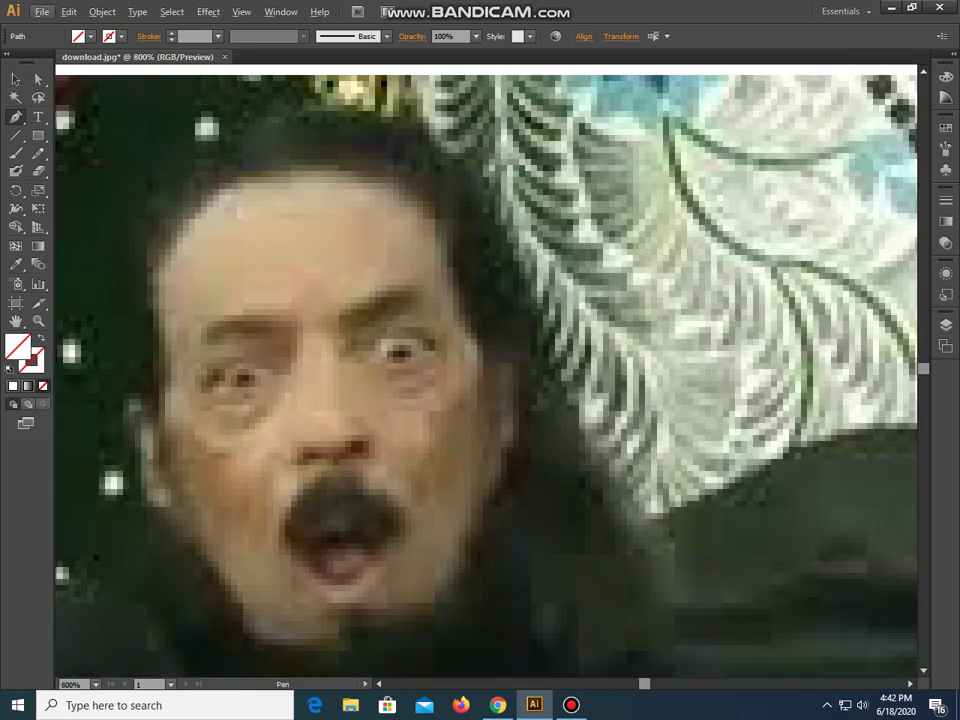
Step: Trace the nose from between the brows down to its bottom and around the nostril
left_click(298, 340)
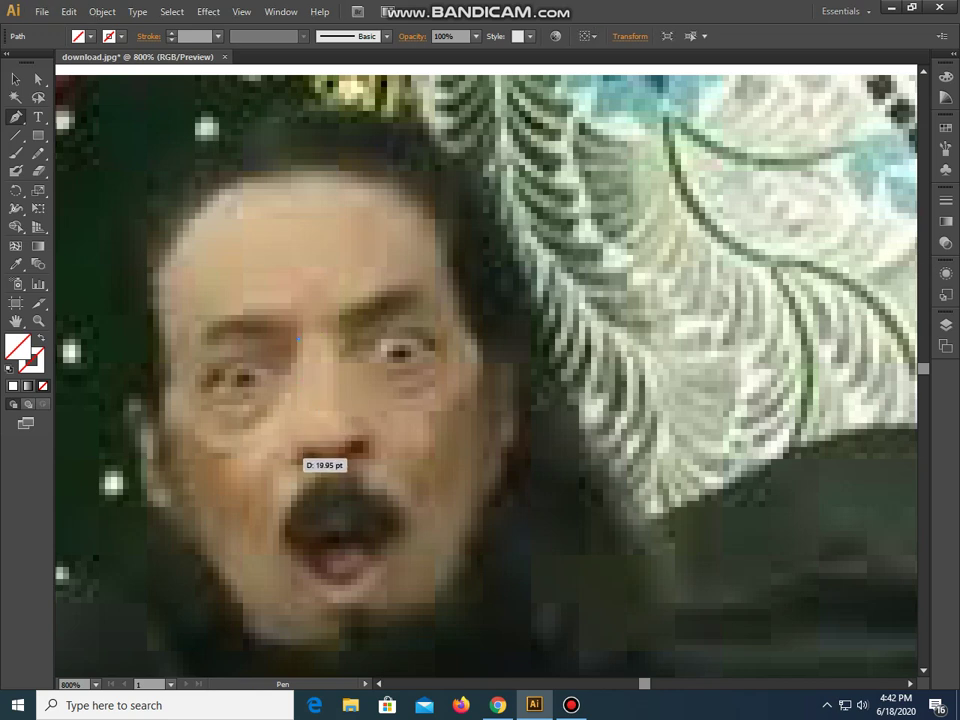
left_click(290, 450)
left_click_drag(291, 450, 318, 440)
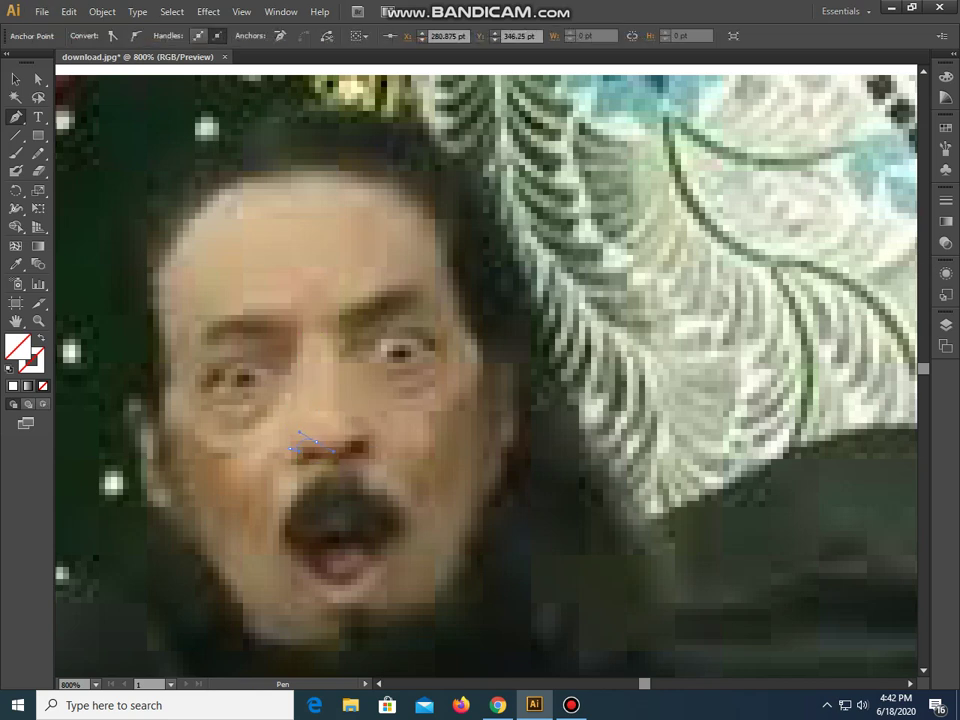
left_click_drag(291, 450, 322, 444)
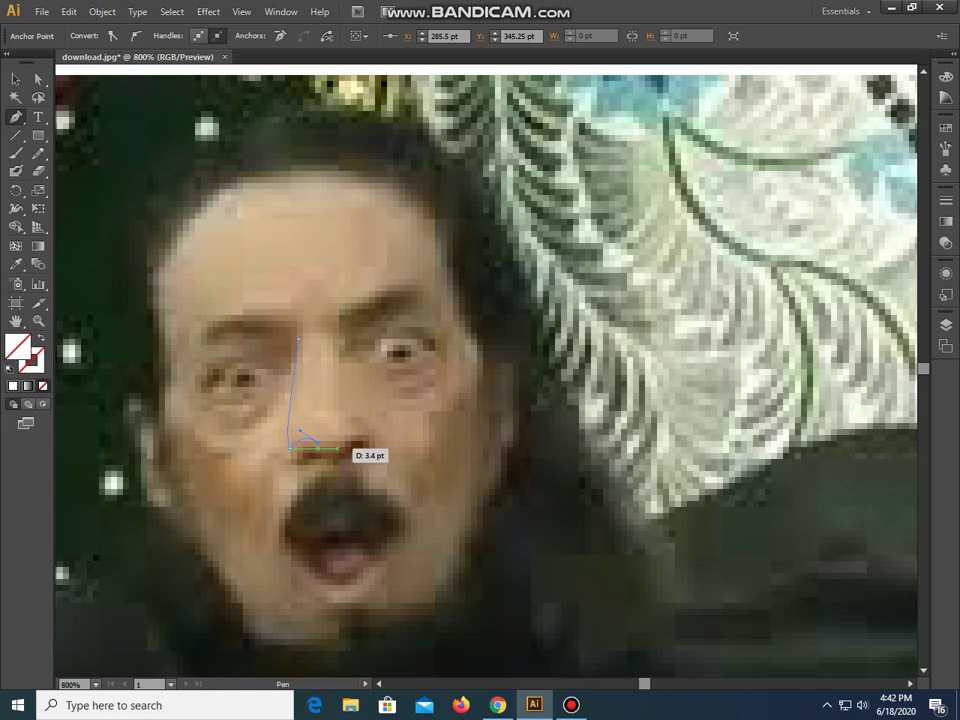
left_click_drag(336, 454, 373, 432)
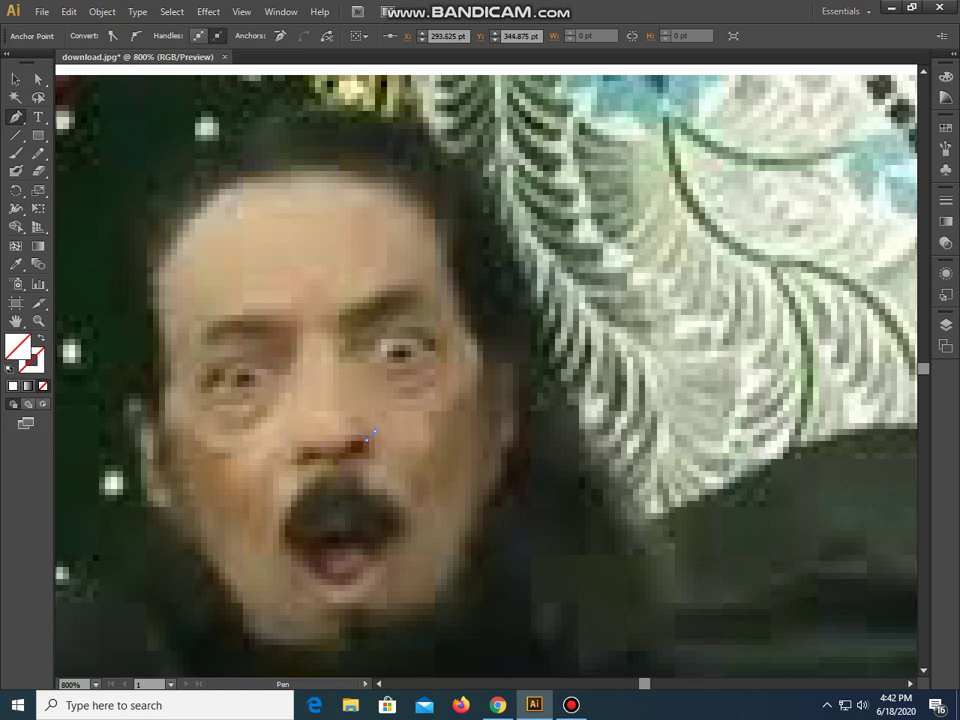
left_click_drag(340, 335, 341, 337)
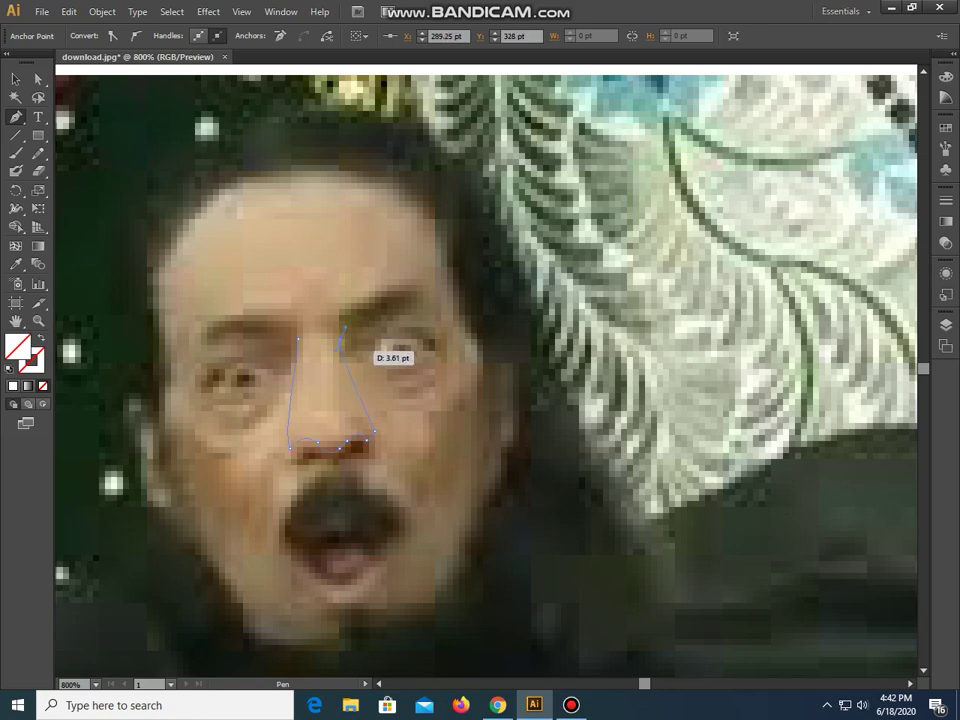
Step: Refine the nose-bottom curve and shape the last nostril segment
scroll(362, 352, "down", 3, "alt")
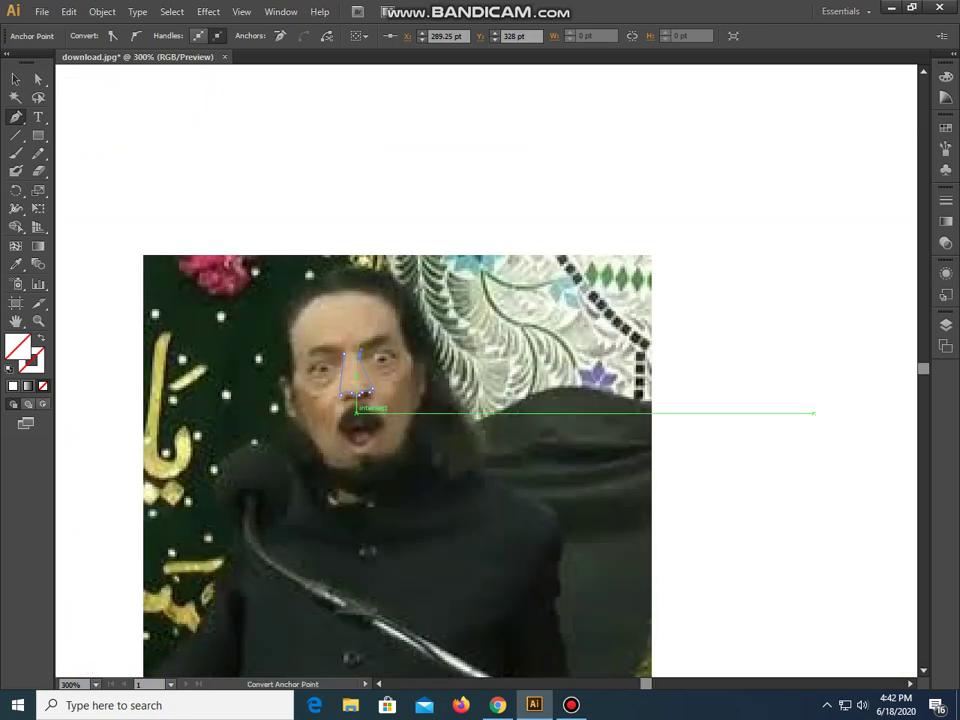
scroll(364, 410, "up", 2, "alt")
scroll(364, 410, "up", 2, "alt")
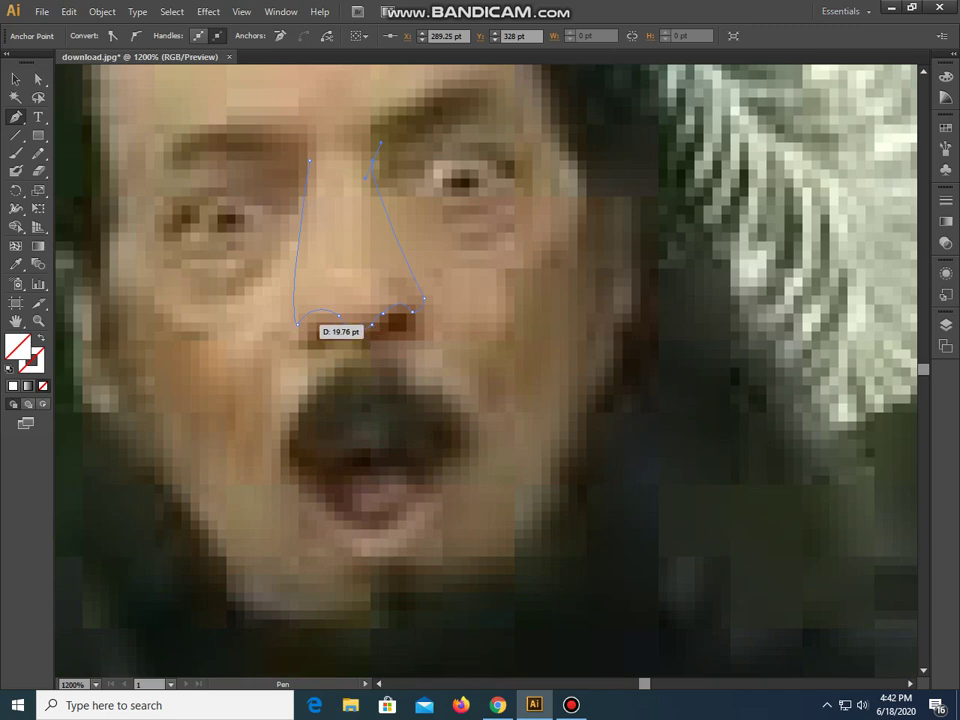
scroll(298, 353, "down", 1)
left_click_drag(303, 341, 299, 341)
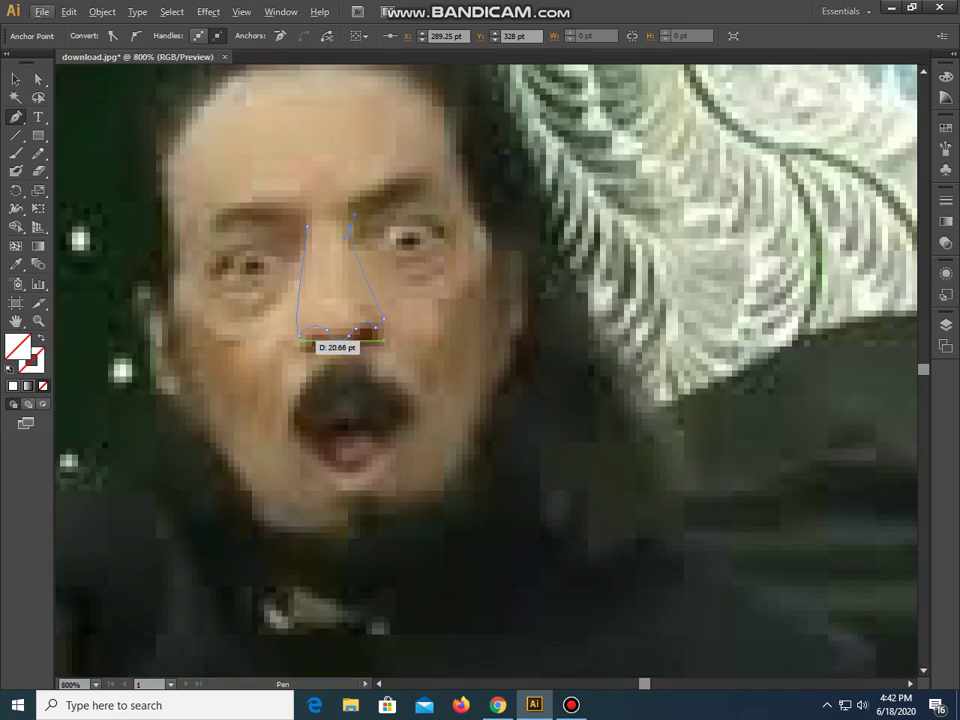
scroll(299, 341, "up", 1)
scroll(299, 345, "up", 2)
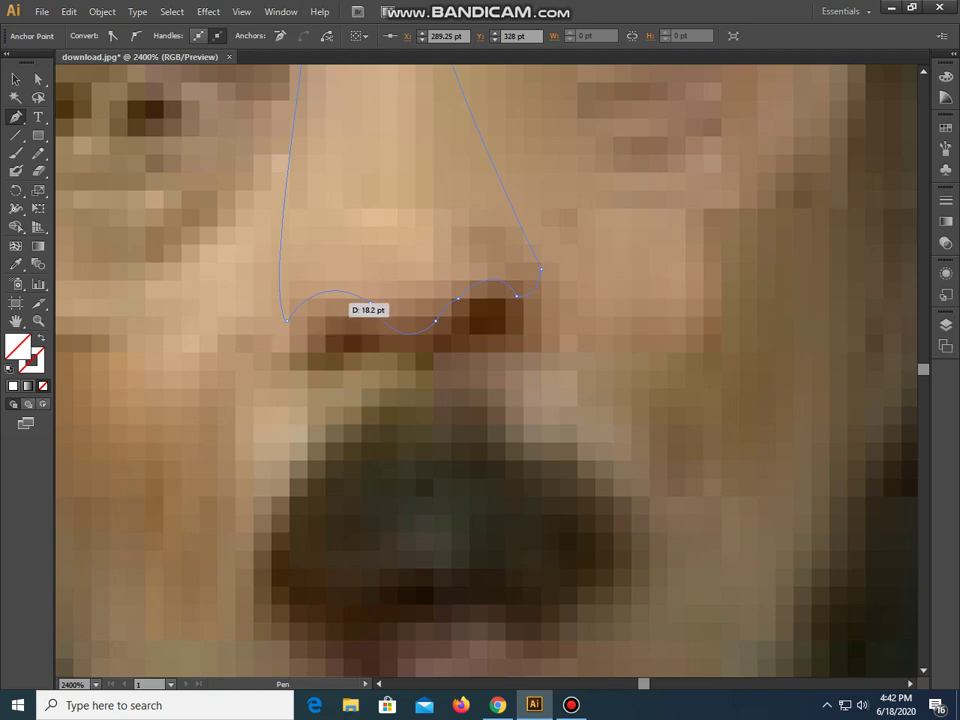
left_click_drag(312, 358, 345, 300)
Step: Finish the nose path, undo the stray diagonal segment, and zoom out to the whole photo
key("v")
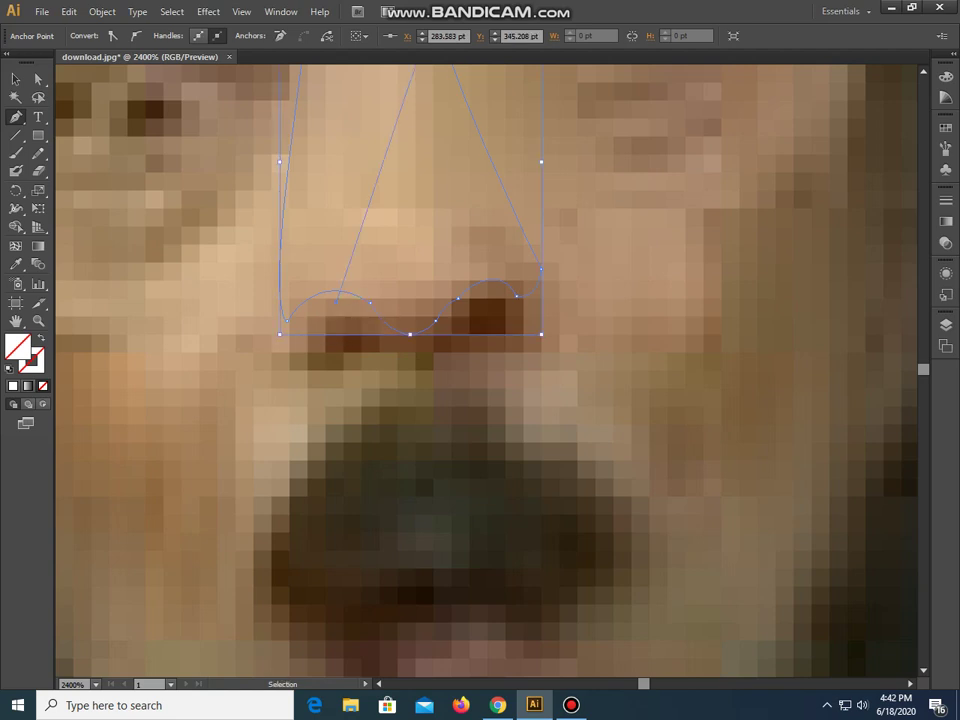
scroll(383, 303, "down", 1)
key("p")
scroll(383, 303, "down", 1)
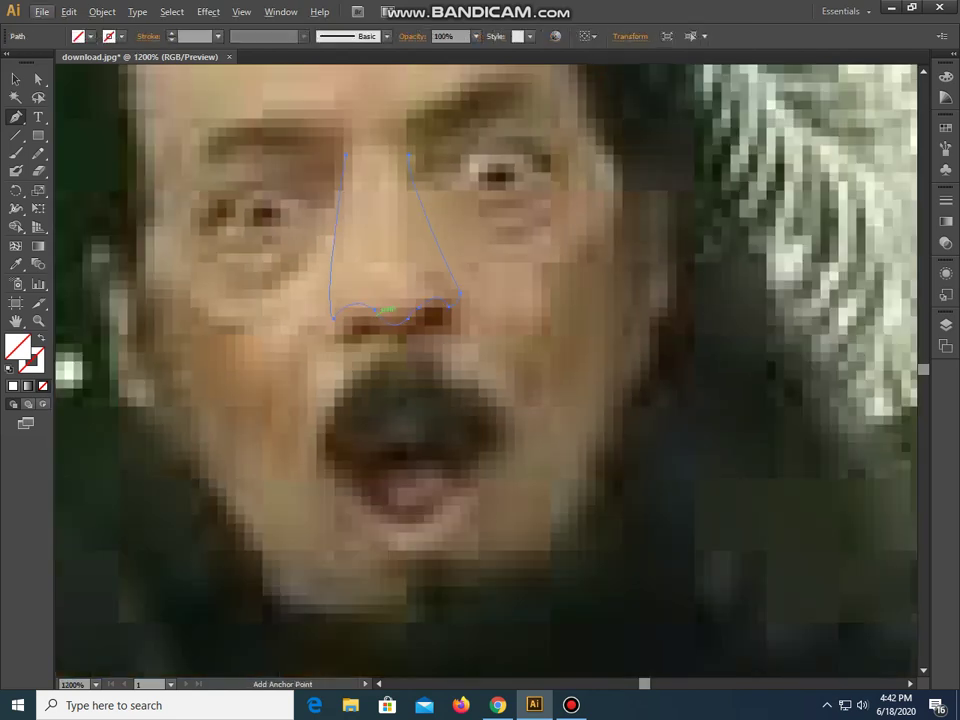
scroll(385, 310, "up", 2)
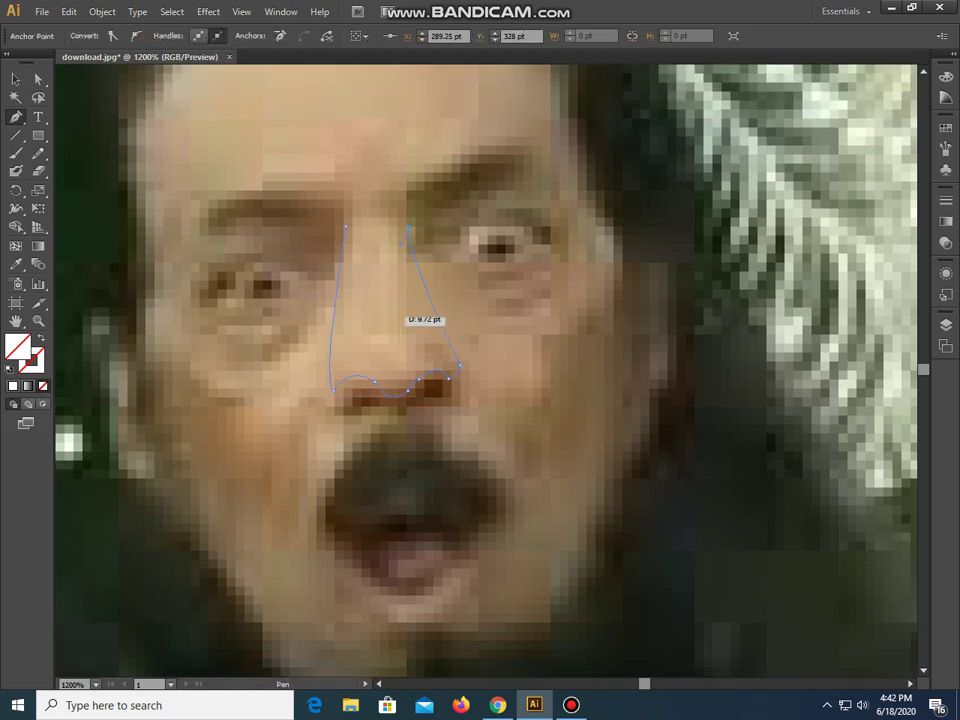
left_click(346, 388)
key("v")
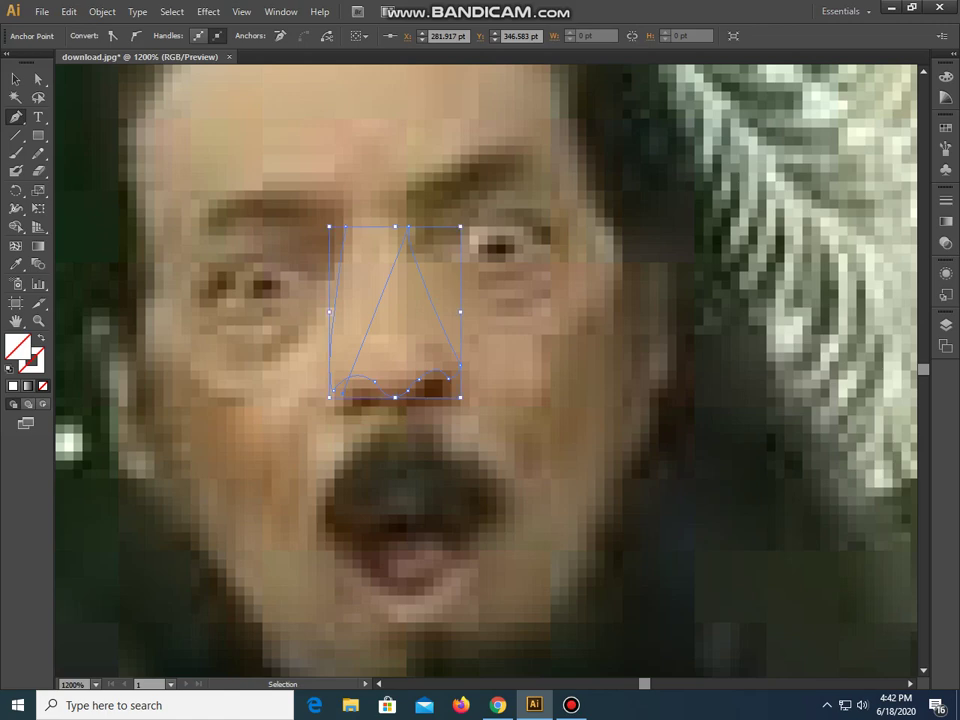
key("ctrl+z")
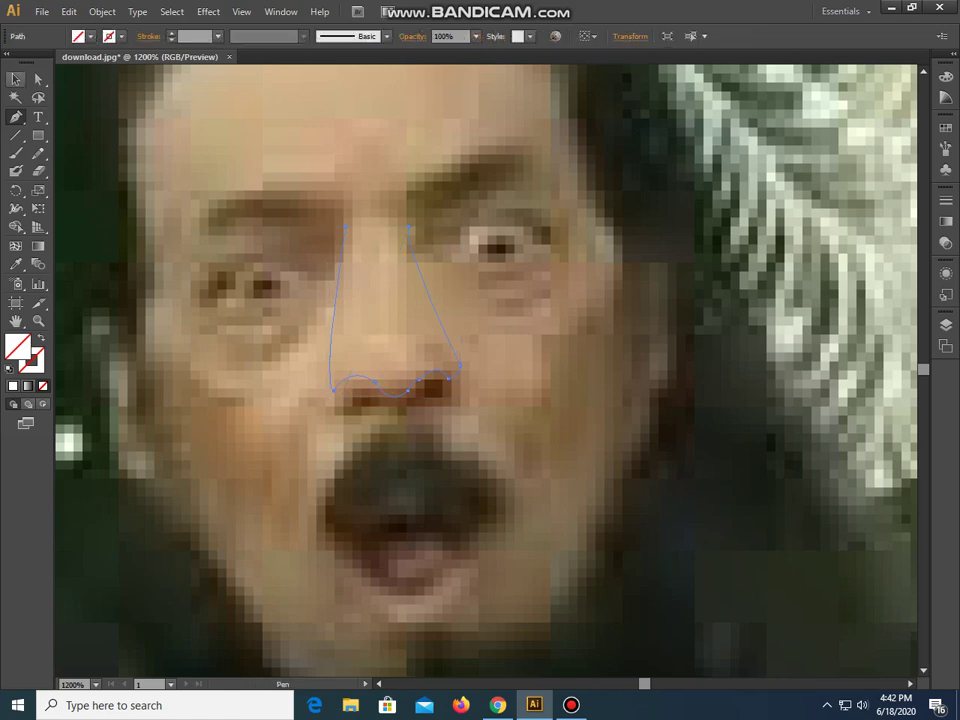
left_click(15, 80)
key("ctrl+minus")
Step: Centre the face, zoom in closely on the nose, and deselect the nose path
key("ctrl+minus")
key("ctrl+minus")
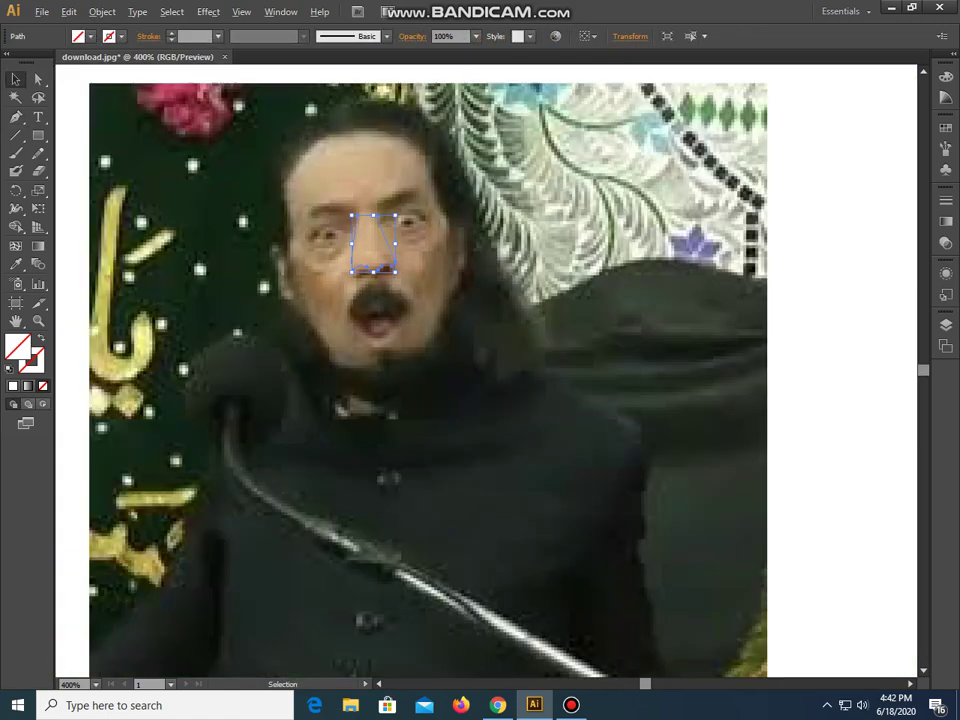
key("ctrl+minus")
left_click_drag(450, 350, 411, 425)
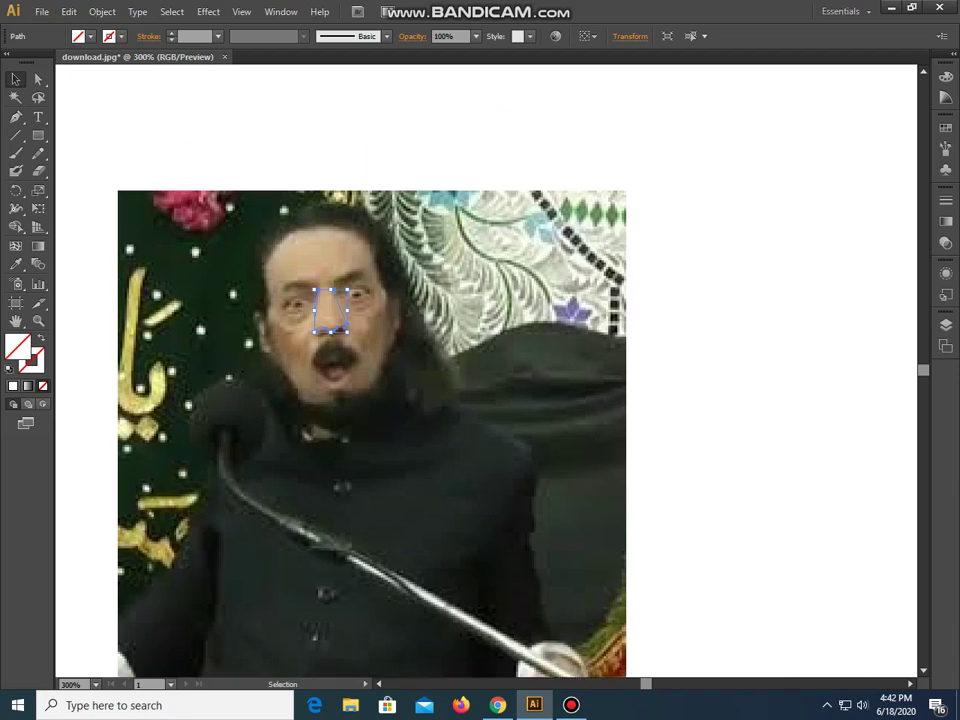
key("p")
key("ctrl+plus")
key("ctrl+plus")
key("ctrl+plus")
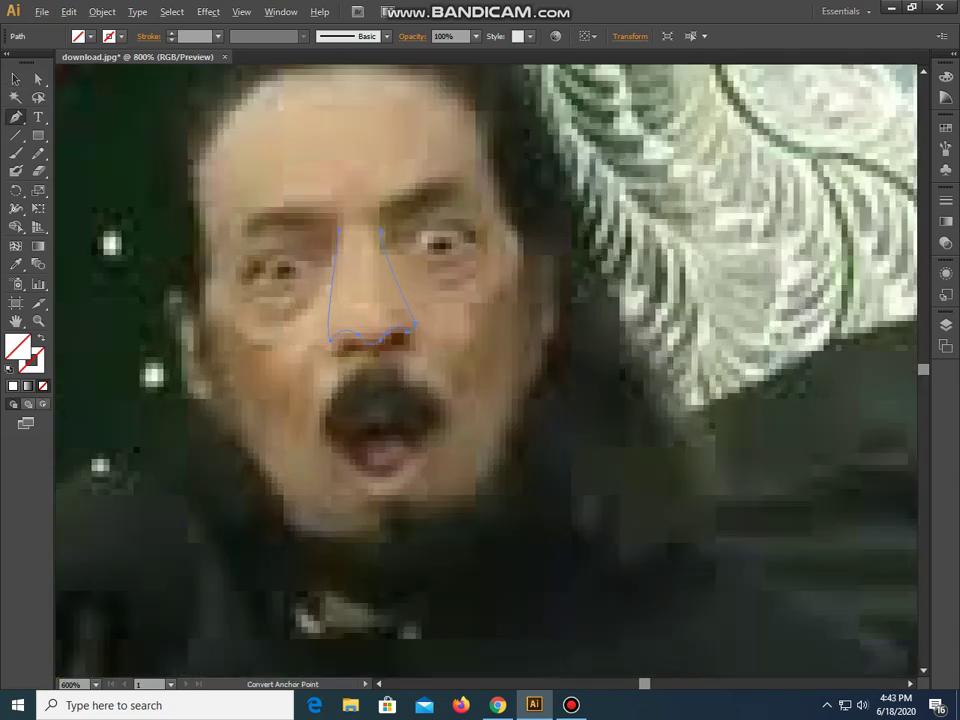
key("ctrl+plus")
key("ctrl+plus")
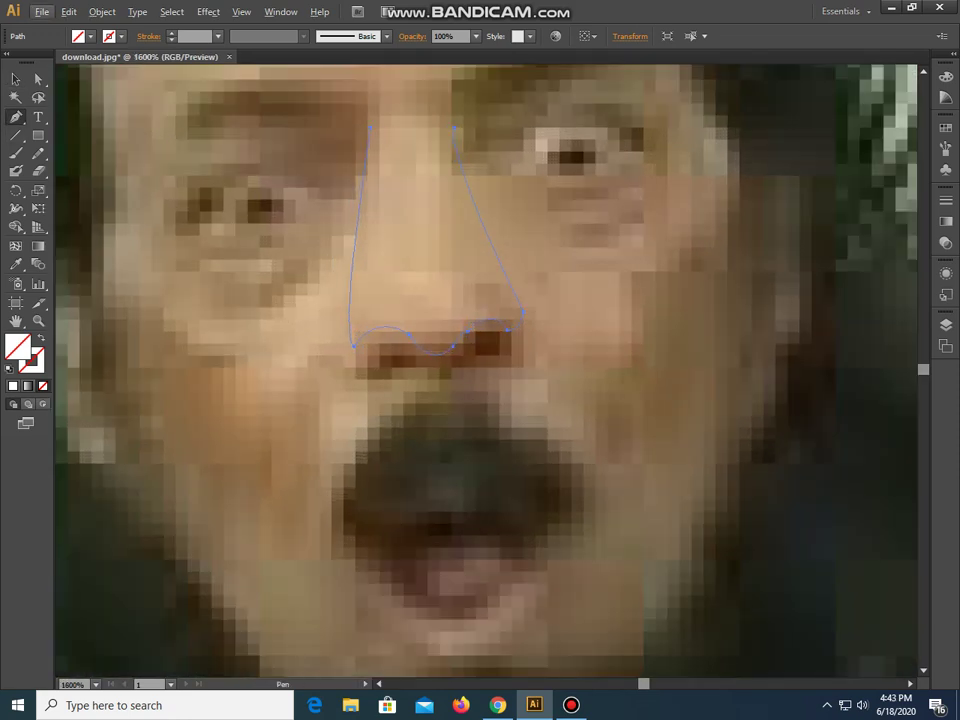
key("Delete")
Step: Draw a small closed rounded outline around the left nostril
mouse_move(385, 374)
left_mouse_down()
mouse_move(418, 373)
mouse_move(411, 358)
left_mouse_up()
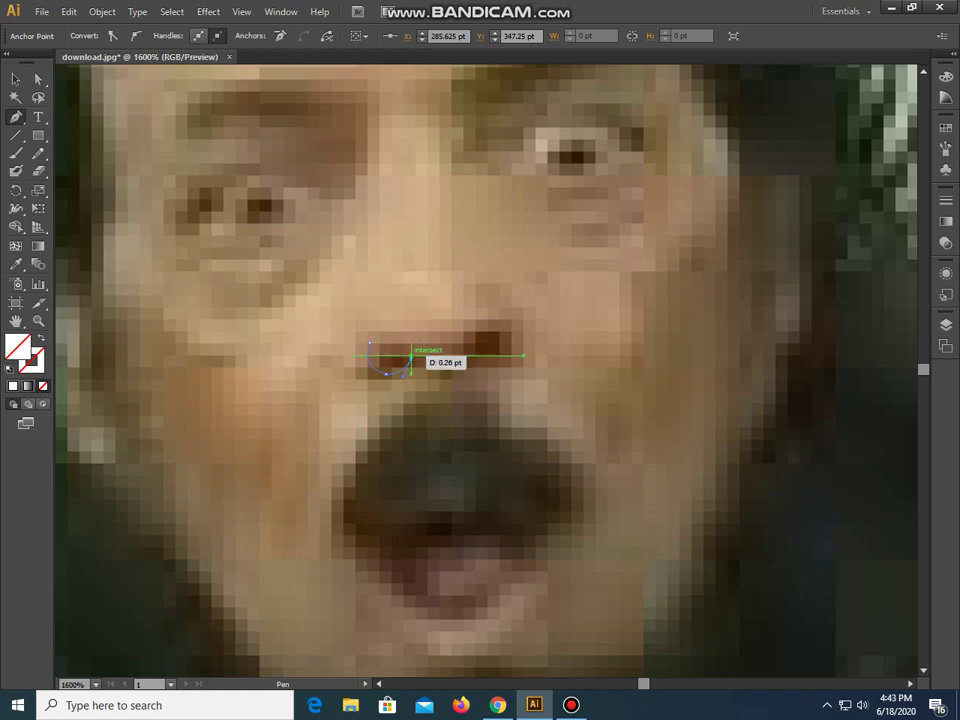
left_click_drag(411, 358, 389, 358)
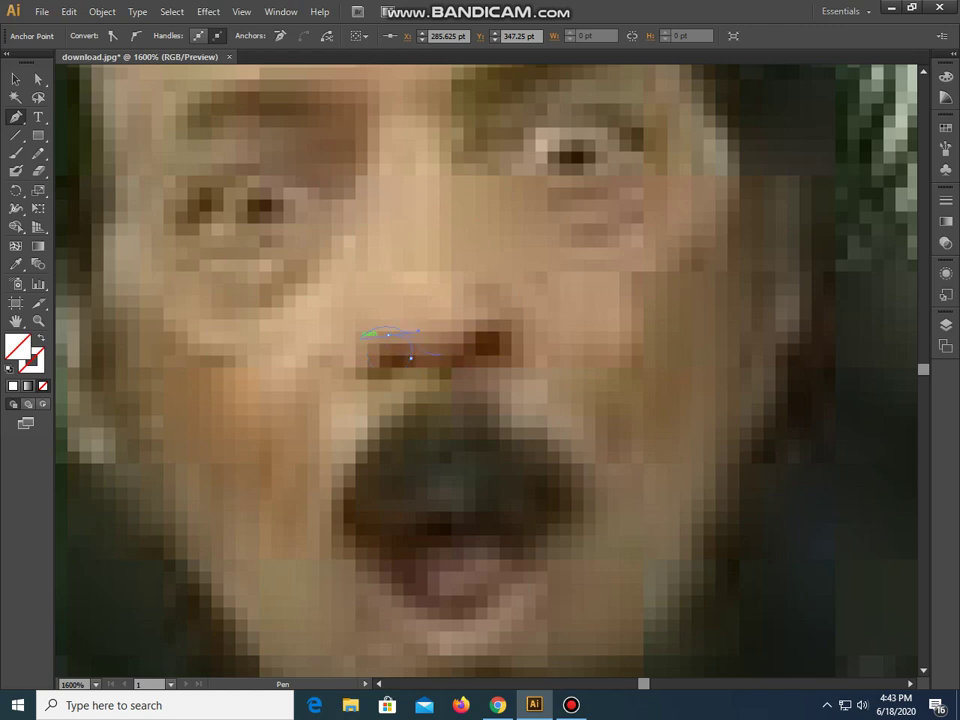
left_click(386, 373)
left_click_drag(370, 342, 372, 344)
left_click(15, 79)
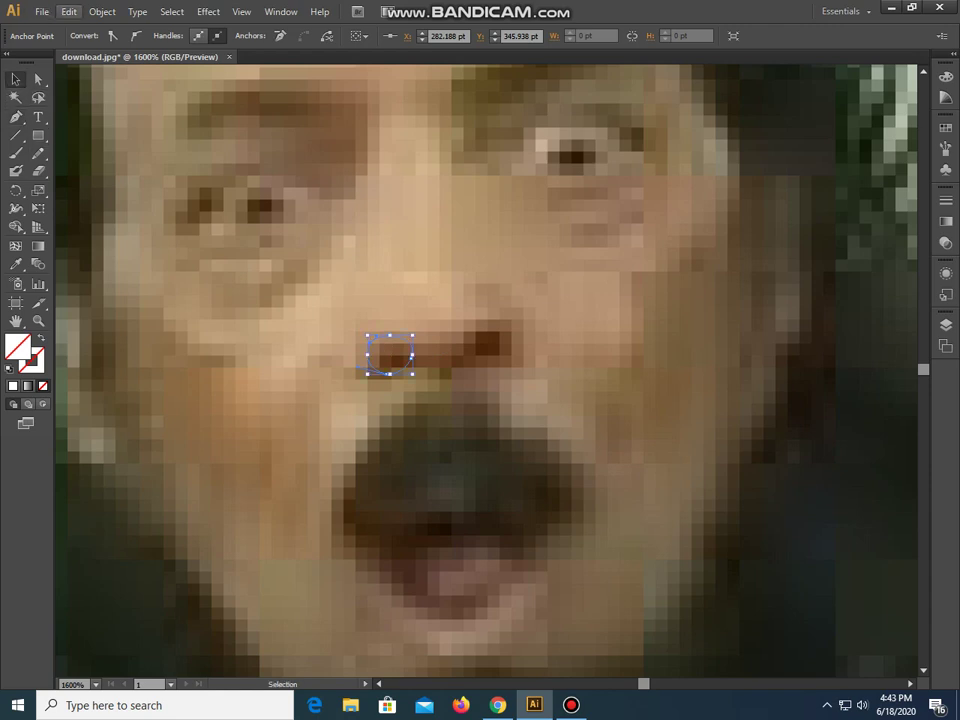
Step: Copy and paste the nostril outline from the Edit menu
left_click(68, 12)
left_click(180, 84)
left_click(68, 12)
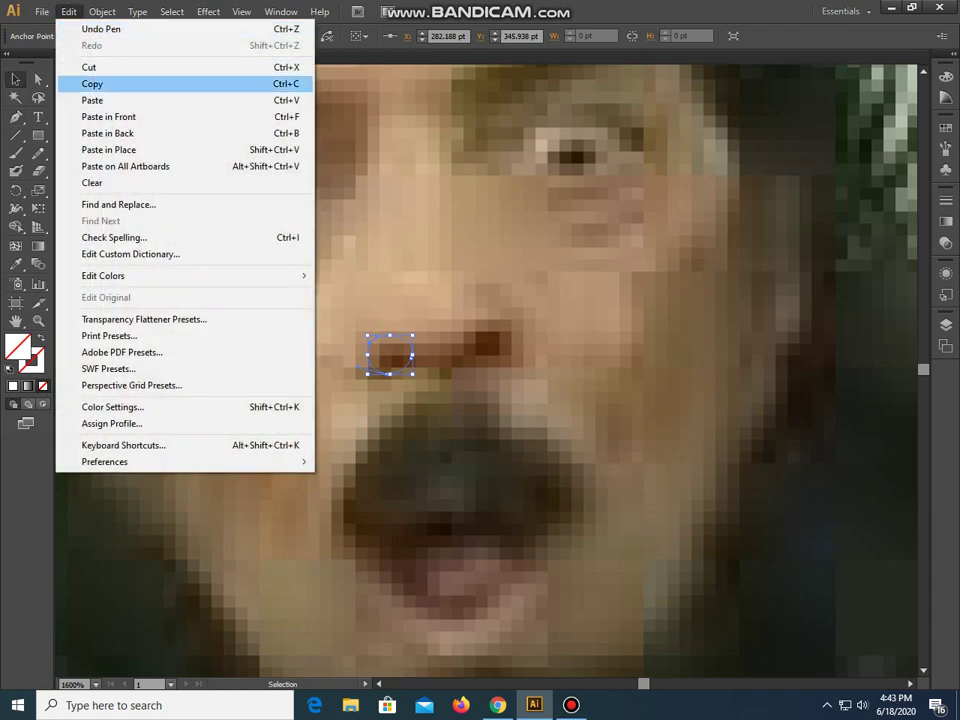
left_click(110, 100)
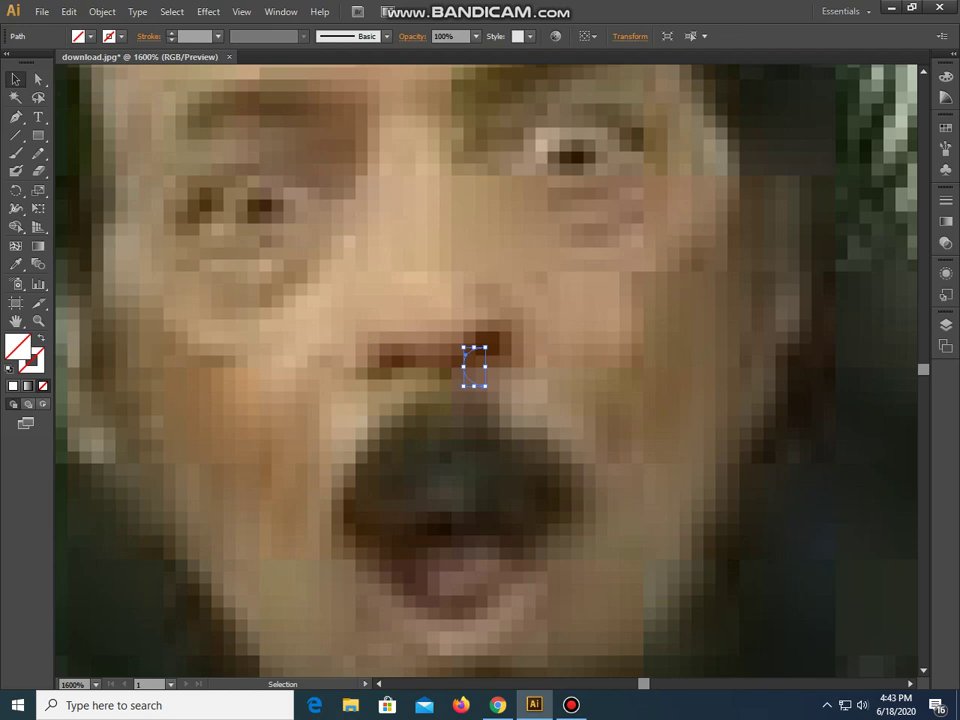
key("a")
Step: Paste another nostril copy, move it onto the right nostril, and zoom out
key("alt+e")
key("c")
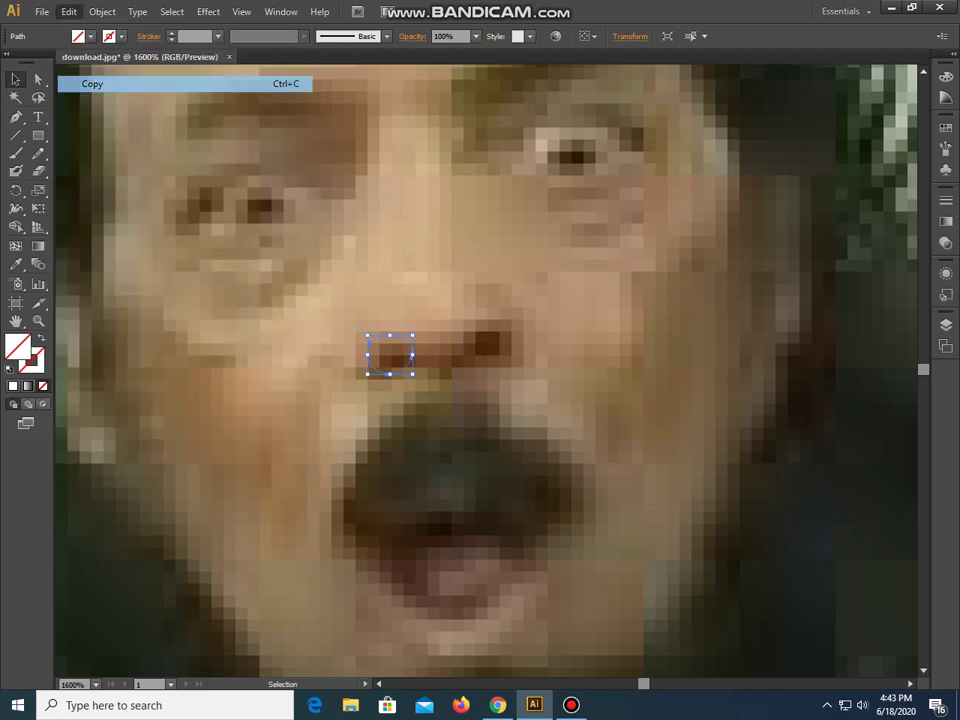
key("alt+e")
key("Right")
key("Left")
key("Down")
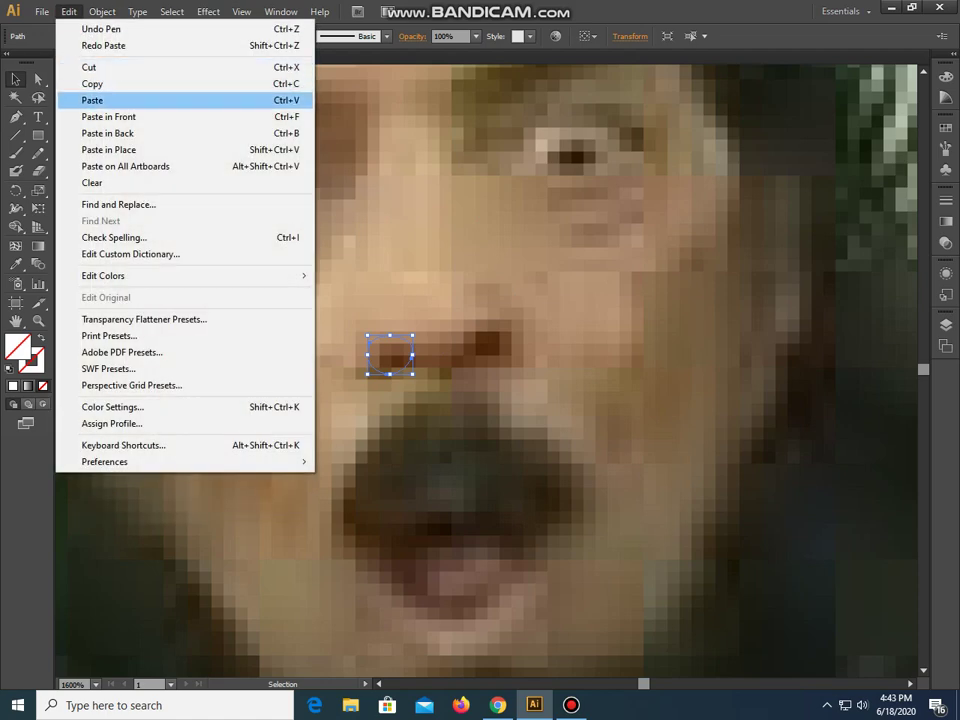
key("Return")
left_click_drag(486, 366, 486, 347)
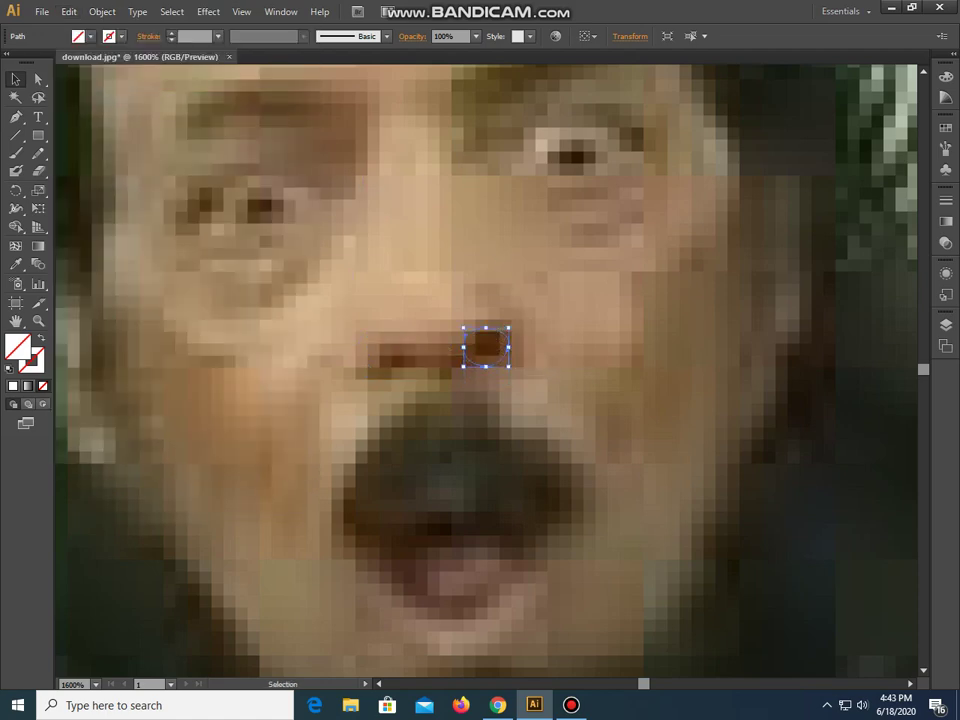
key("ctrl+minus")
key("ctrl+minus")
key("ctrl+minus")
key("ctrl+minus")
key("ctrl+minus")
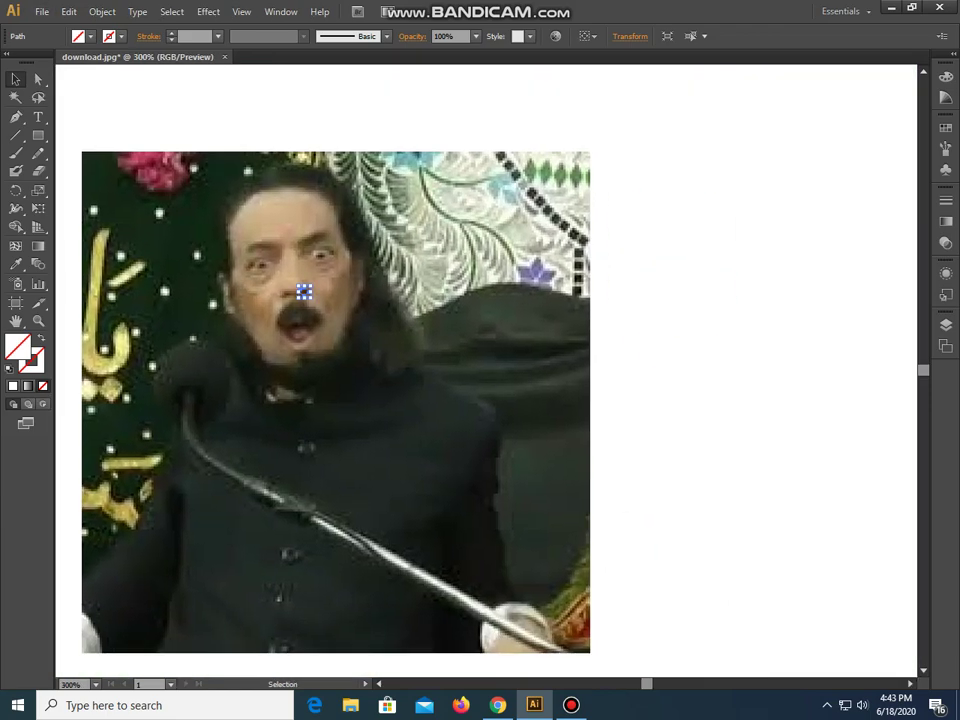
key("ctrl+minus")
key("ctrl+minus")
Step: Lay the face outline over the photo for comparison, return it right, then zoom in on the mouth
left_click_drag(578, 182, 525, 300)
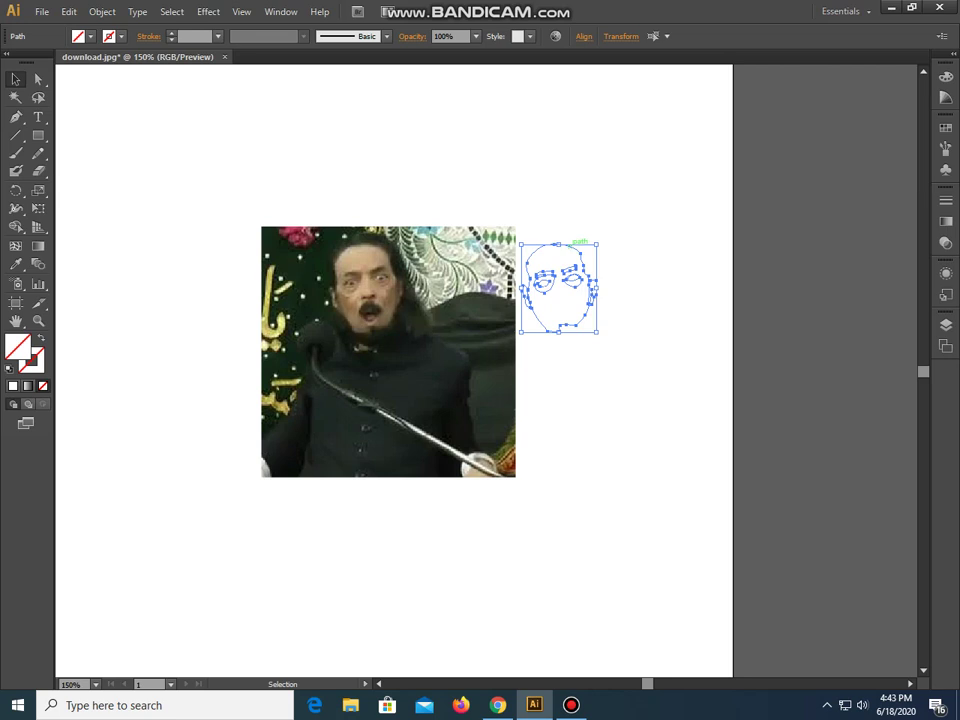
left_click_drag(576, 250, 385, 248)
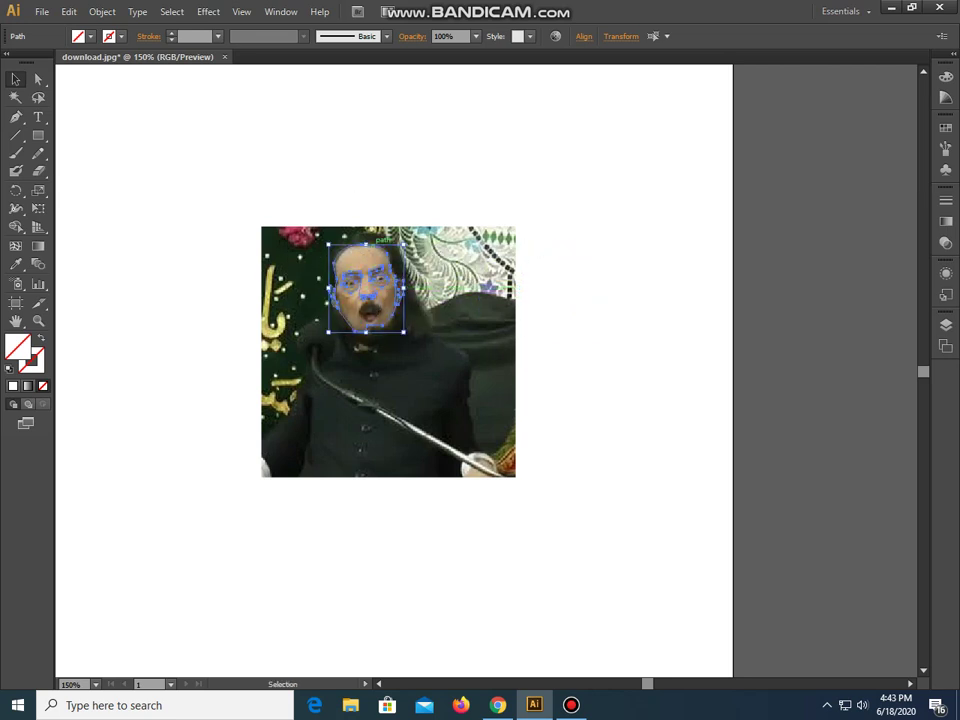
left_click_drag(383, 245, 589, 243)
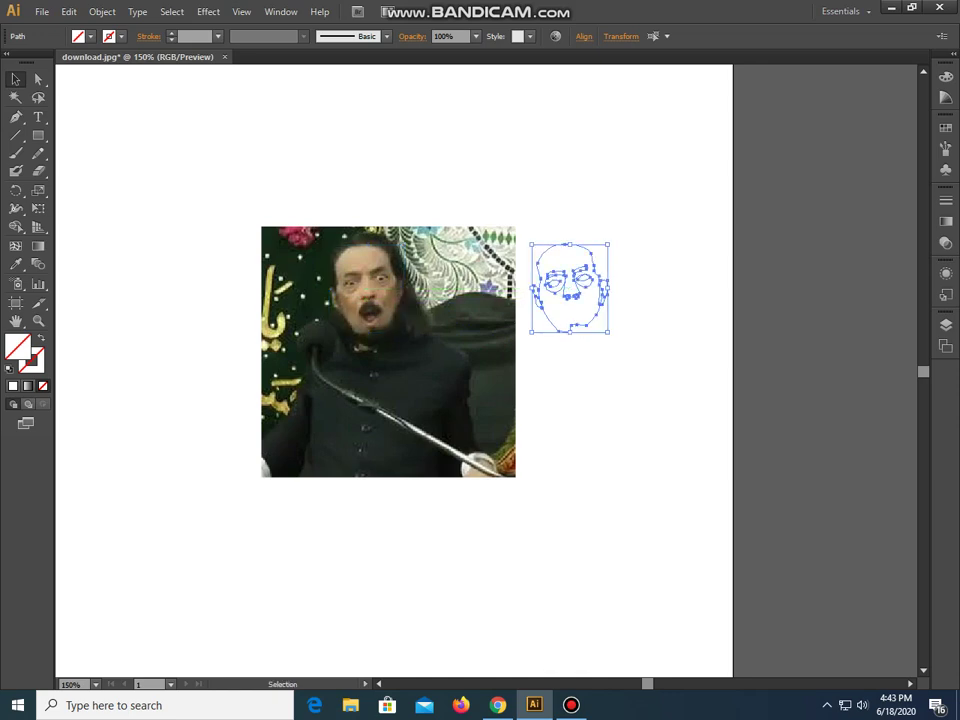
key("ctrl+plus")
key("ctrl+plus")
key("ctrl+plus")
key("ctrl+plus")
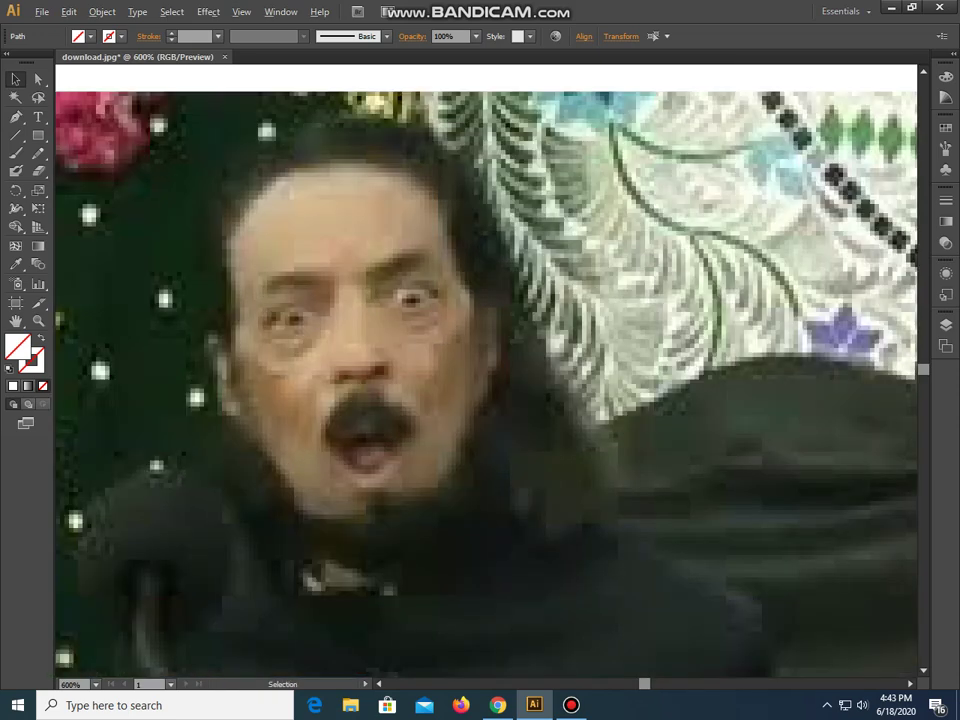
key("p")
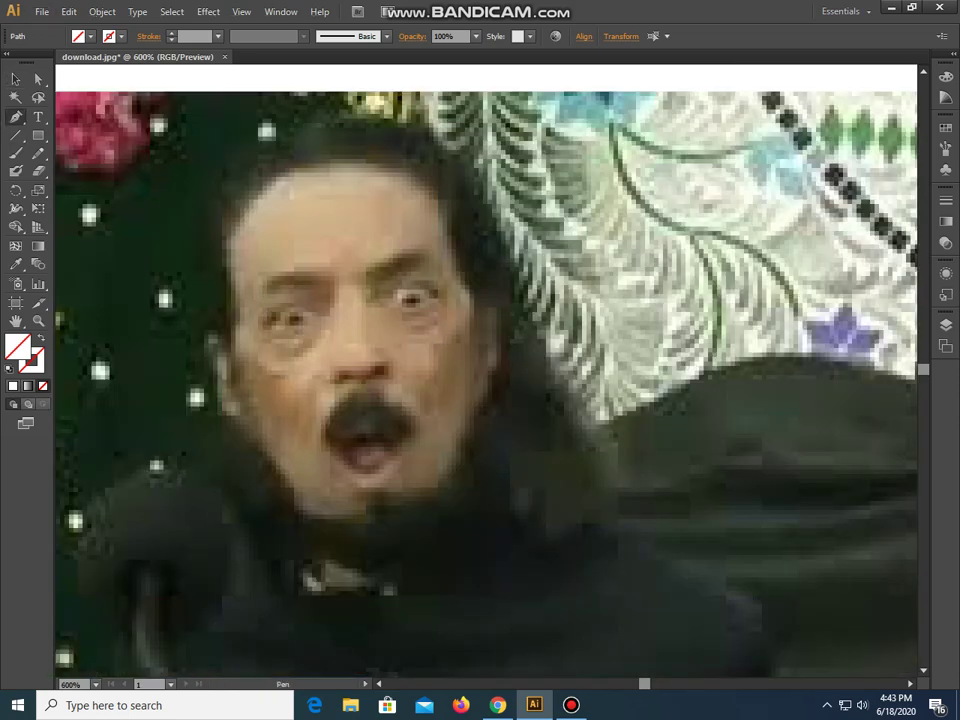
key("ctrl+plus")
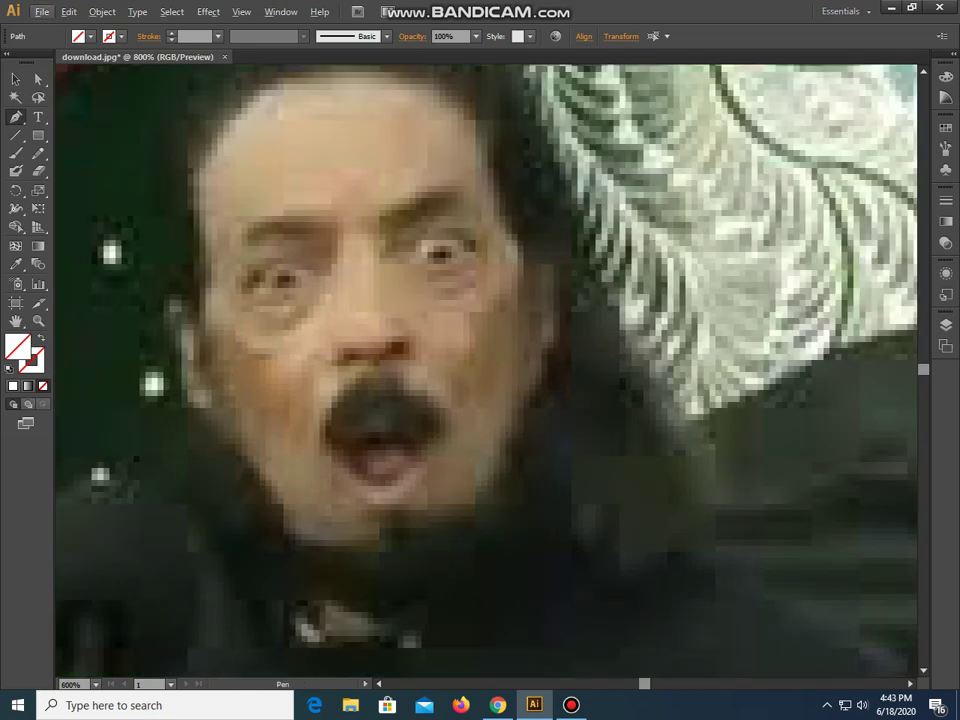
Step: Trace the open mouth with lower- and upper-lip curves and close it into a lip shape
left_click(339, 452)
left_click_drag(381, 484, 402, 490)
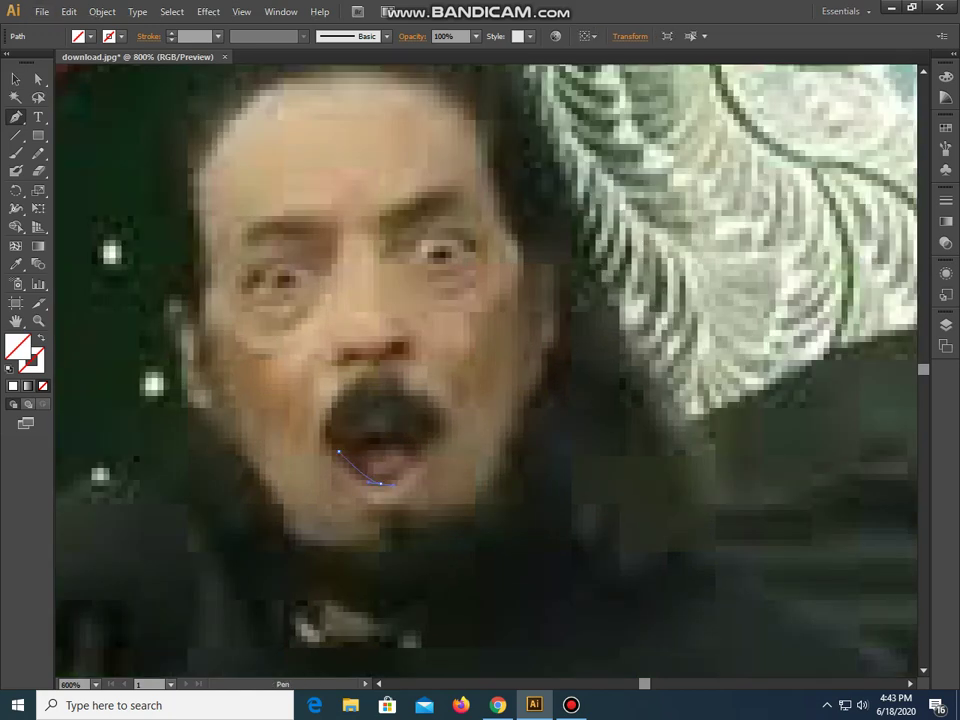
left_click(381, 484)
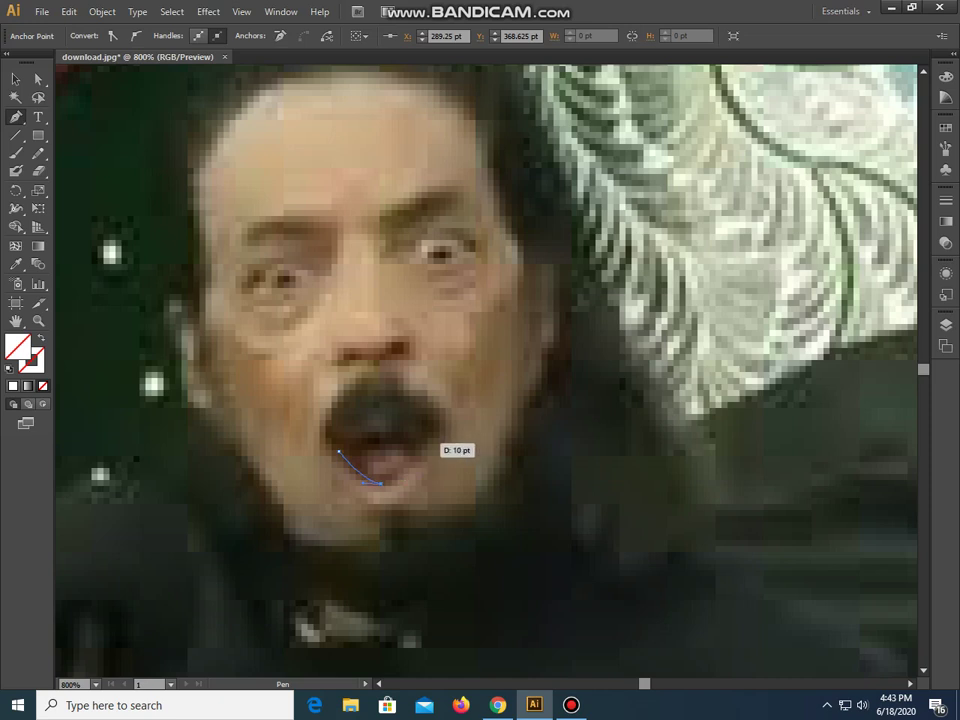
left_click(427, 444)
left_click(425, 446)
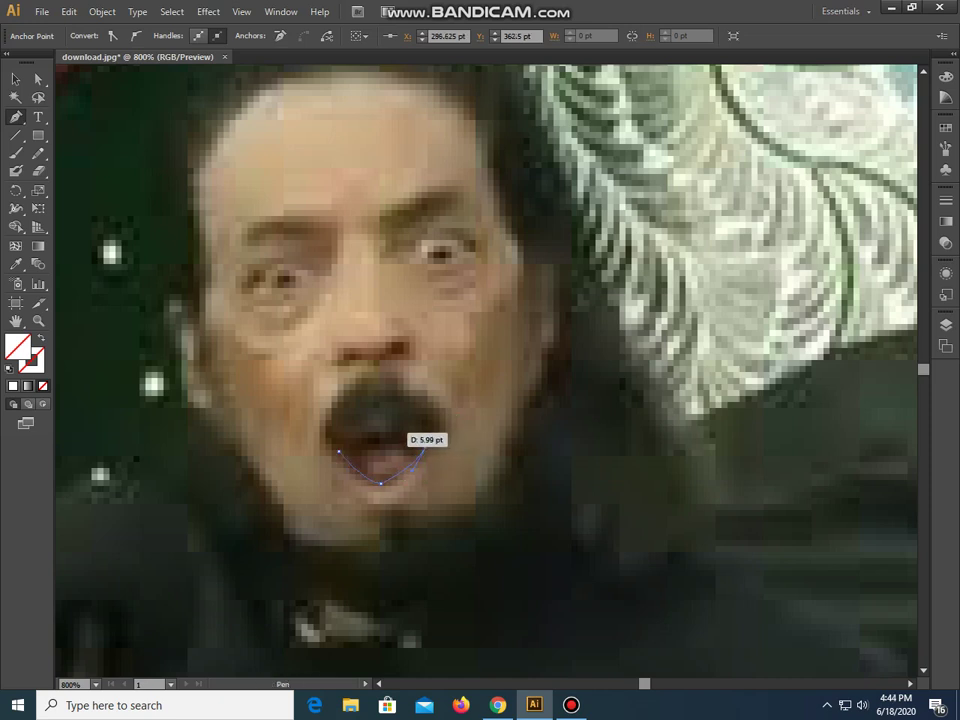
left_click_drag(425, 446, 368, 432)
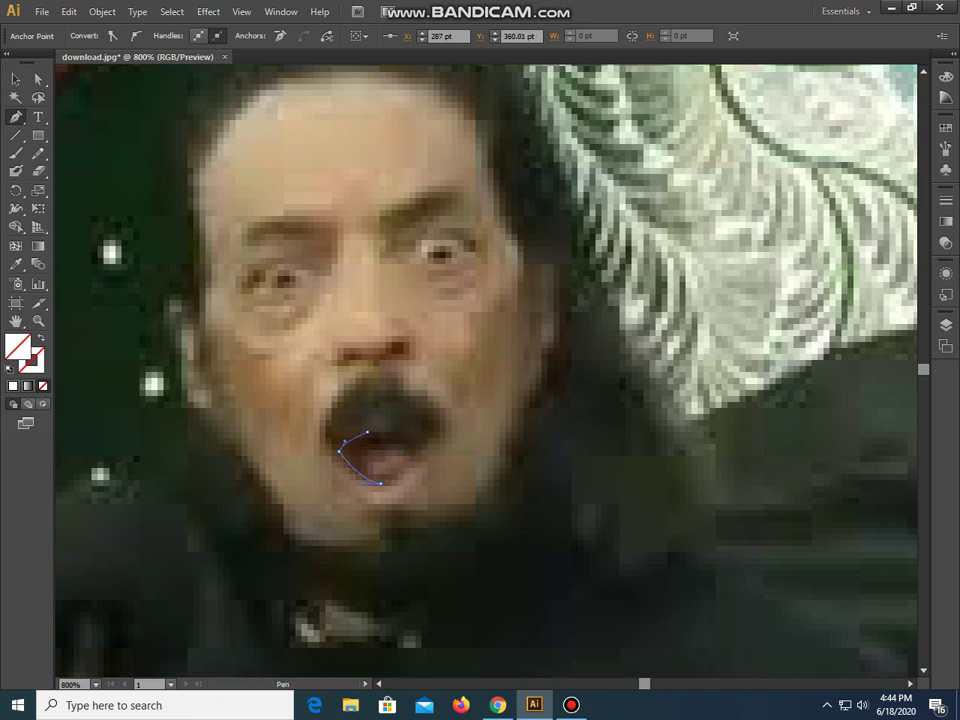
left_click(401, 431)
left_click(428, 443)
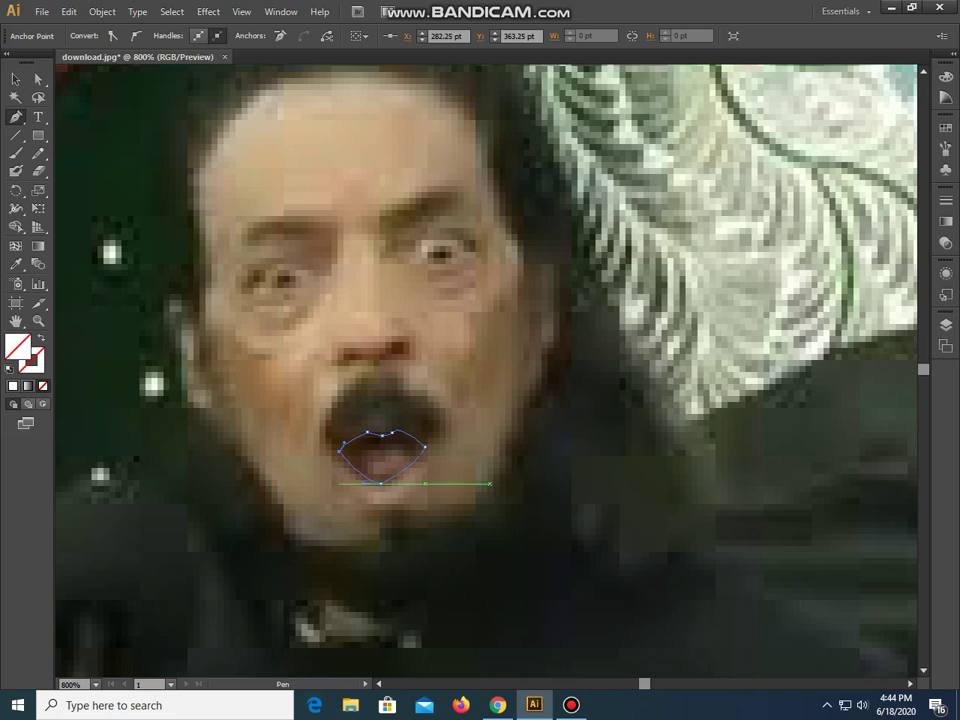
left_click(381, 484)
scroll(428, 498, "down", 1)
scroll(432, 495, "down", 3)
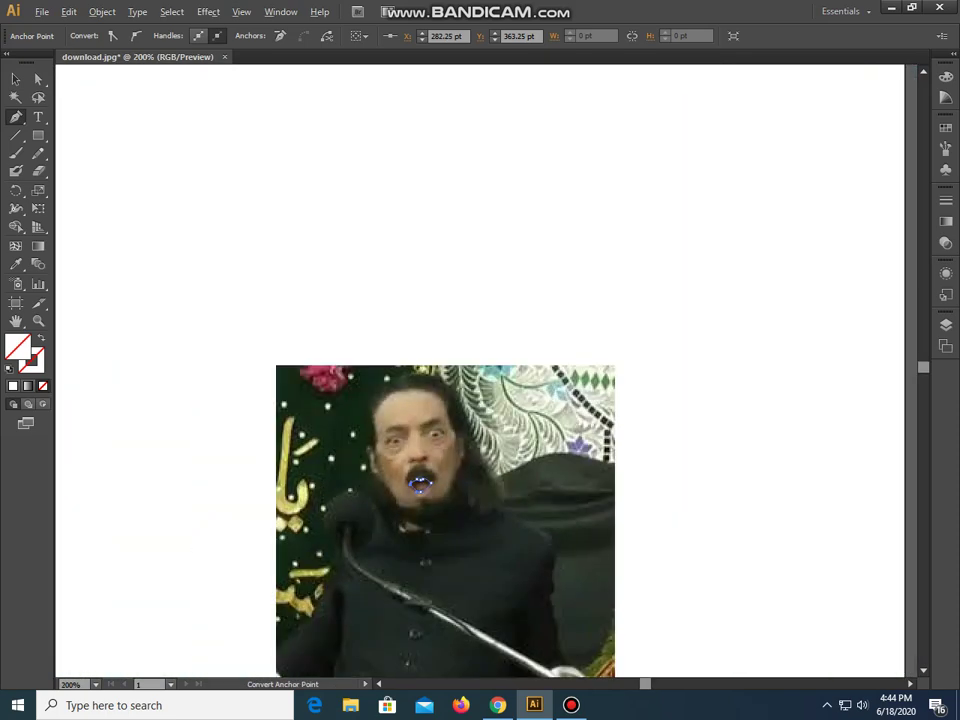
Step: Overlay the traced face paths on the photo to check the fit, then move them back right
scroll(422, 486, "down", 1)
key("v")
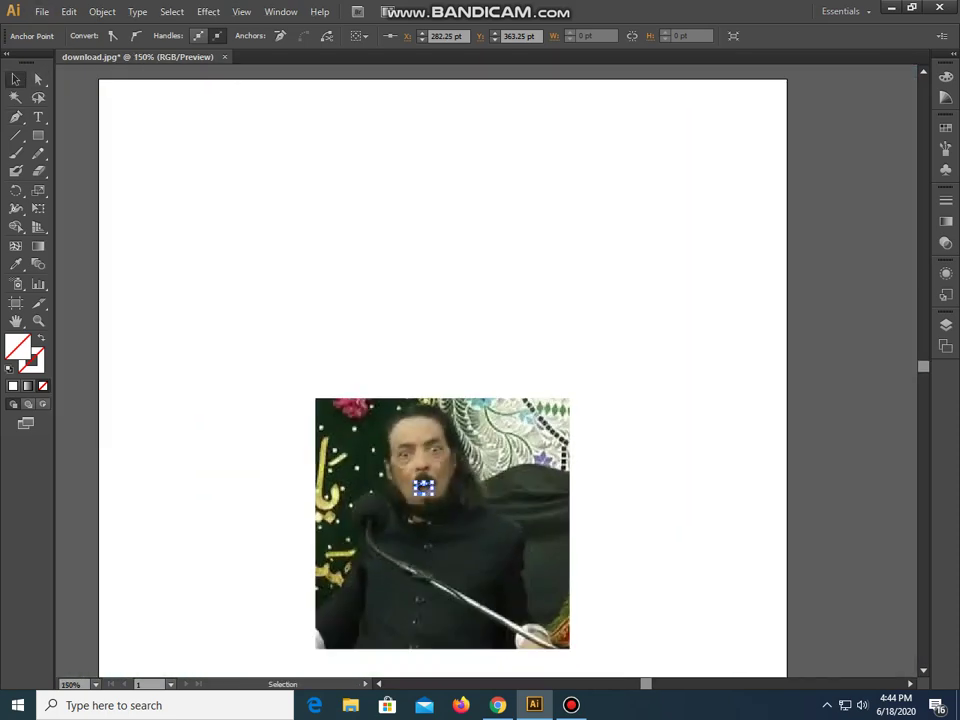
mouse_move(424, 487)
left_mouse_down()
mouse_move(622, 480)
mouse_move(424, 462)
left_mouse_up()
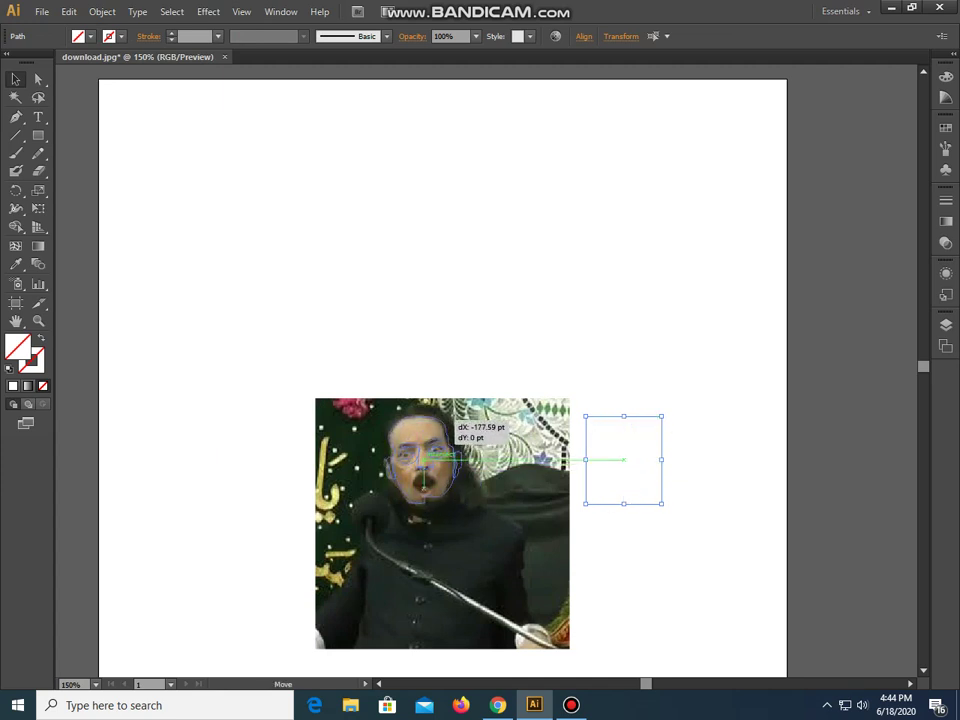
left_click_drag(424, 460, 420, 460)
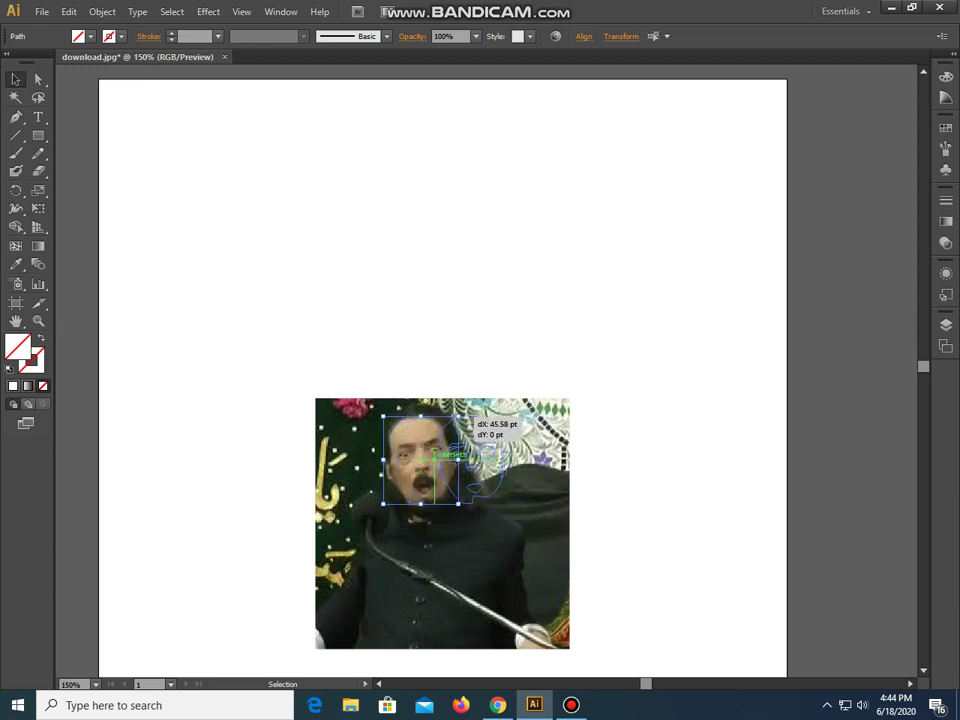
left_click_drag(422, 487, 634, 487)
key("ctrl+=")
key("ctrl+=")
key("ctrl+=")
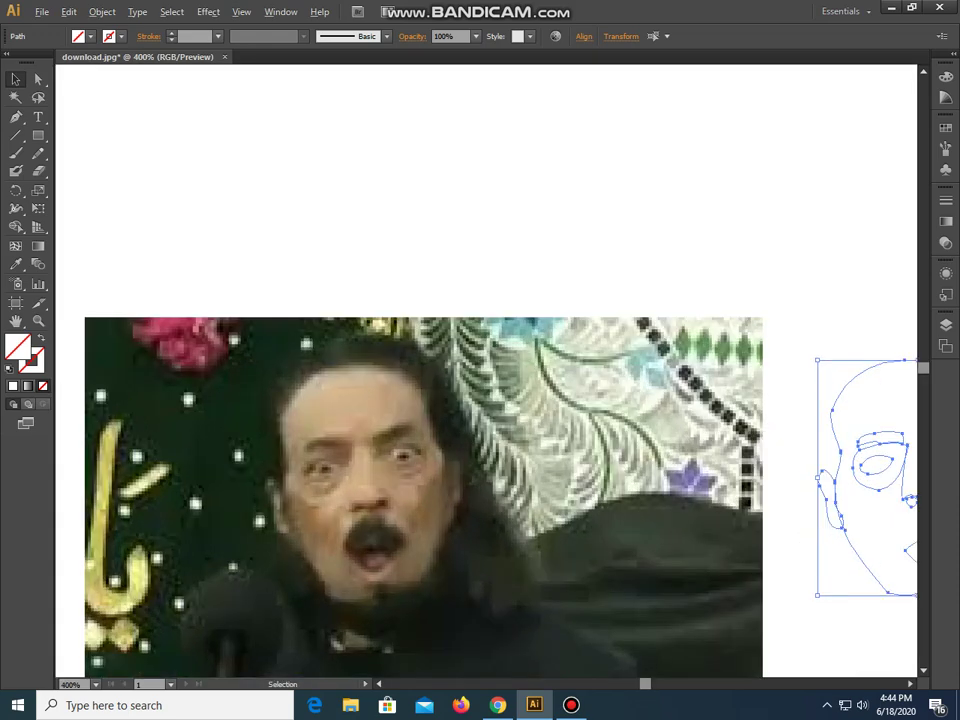
scroll(477, 370, "down", 3)
key("ctrl+=")
key("ctrl+=")
key("ctrl+=")
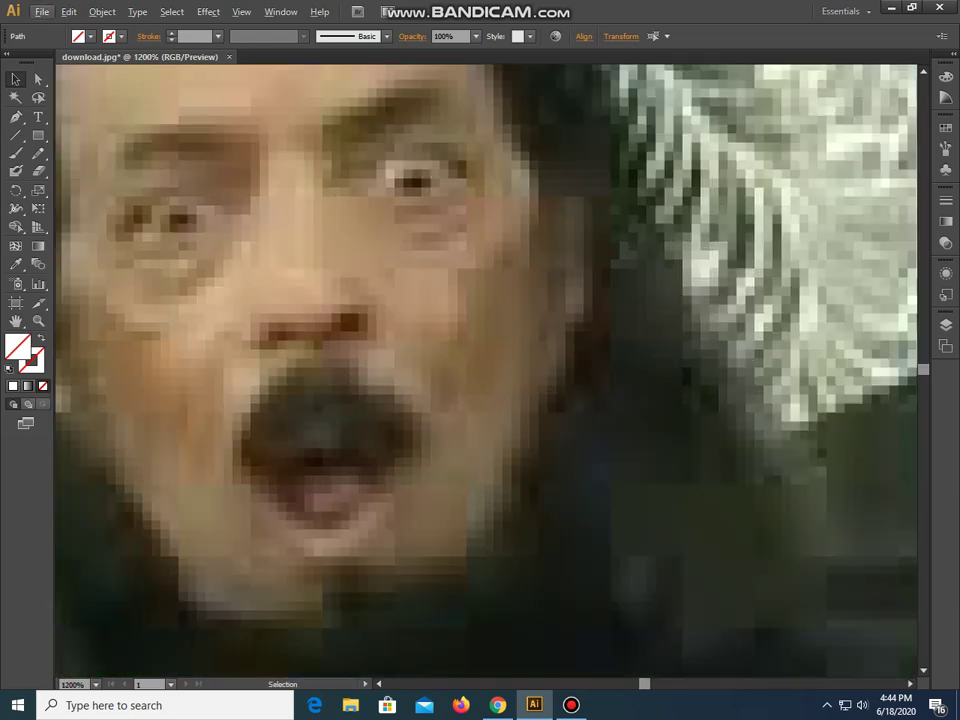
Step: Trace the inside of the open mouth with a short curved pen path, undoing the stray loop
key("p")
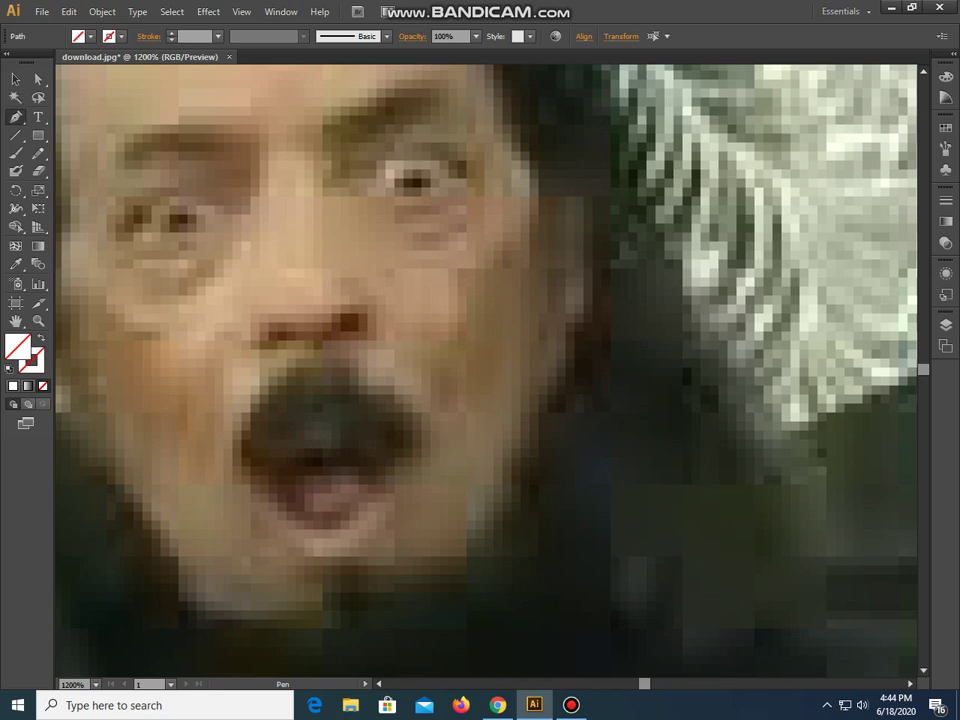
left_click(279, 486)
mouse_move(318, 519)
left_mouse_down()
mouse_move(337, 520)
mouse_move(368, 480)
mouse_move(331, 461)
mouse_move(329, 490)
mouse_move(318, 489)
left_mouse_up()
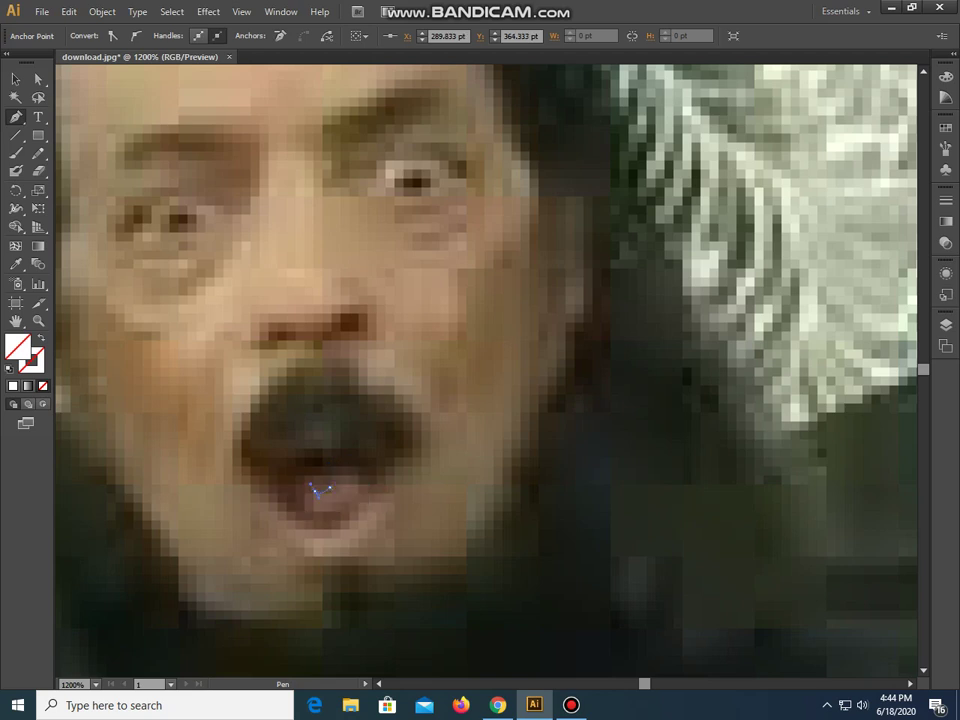
mouse_move(318, 489)
left_mouse_down()
mouse_move(307, 469)
mouse_move(277, 482)
left_mouse_up()
key("ctrl+z")
scroll(380, 525, "down", 1)
Step: Move all the traced face paths onto the photo's face and align them
scroll(380, 525, "down", 3)
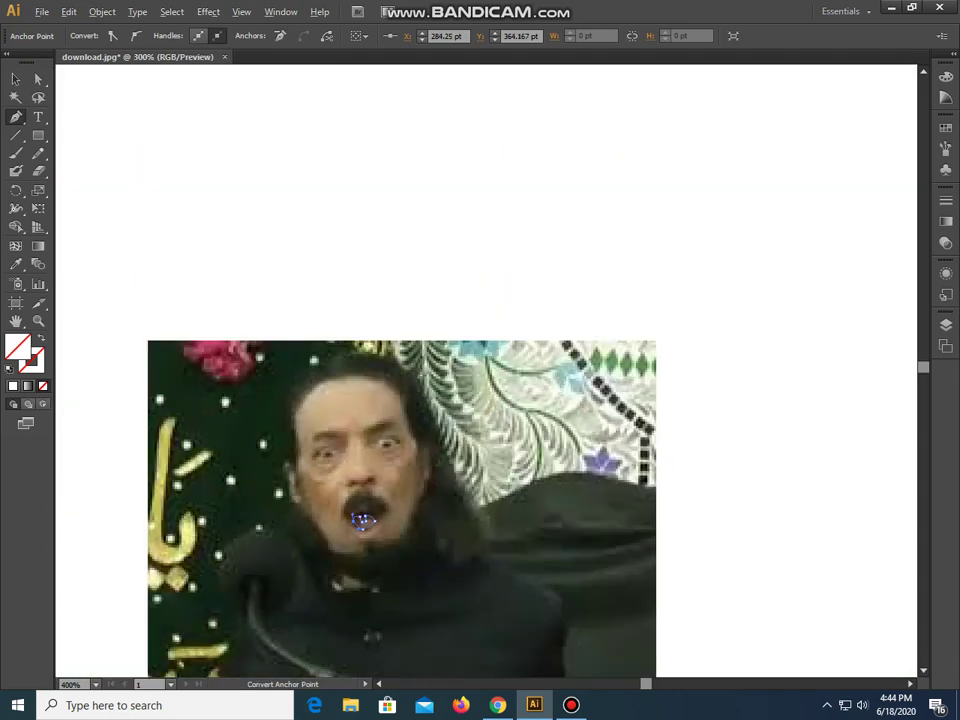
scroll(362, 519, "down", 1)
scroll(362, 519, "down", 1)
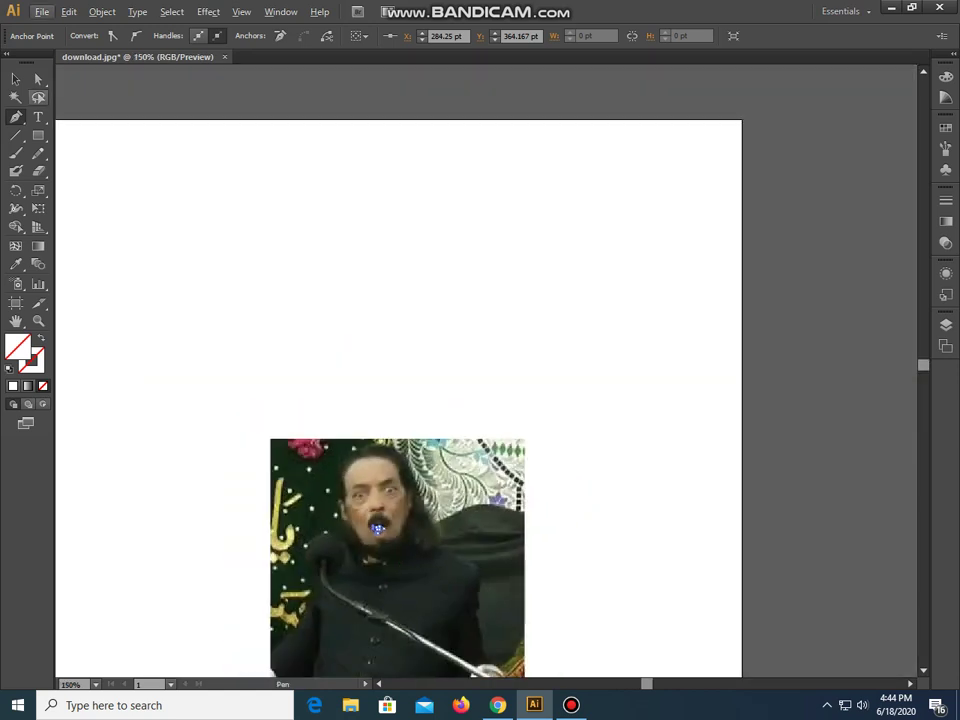
key("v")
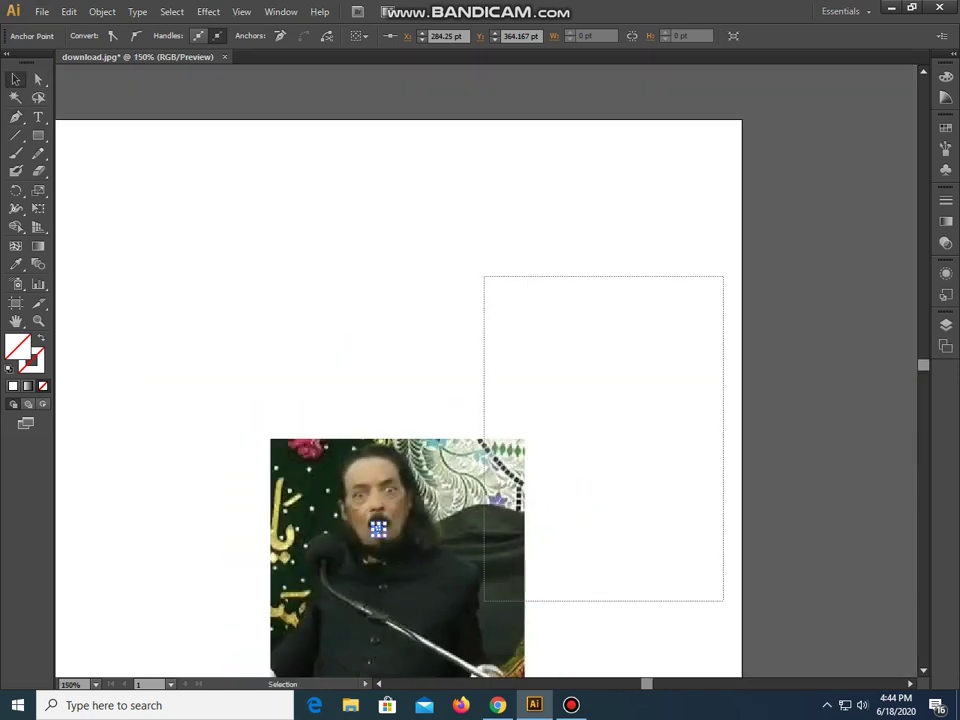
left_click_drag(529, 320, 722, 600)
left_click_drag(580, 496, 376, 500)
scroll(388, 456, "up", 1)
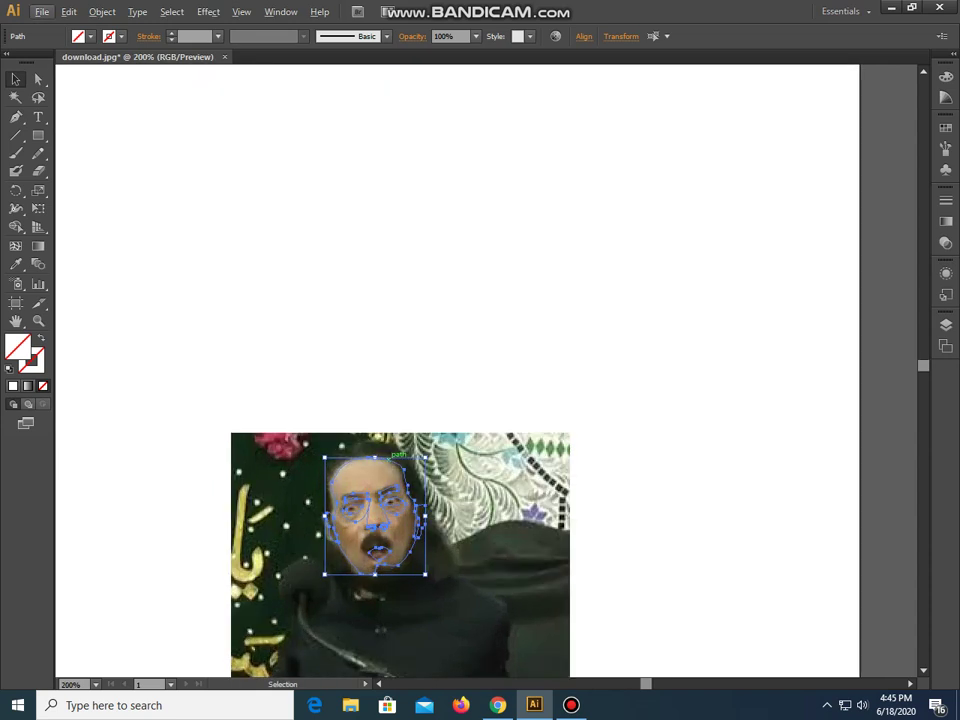
left_click_drag(397, 458, 392, 460)
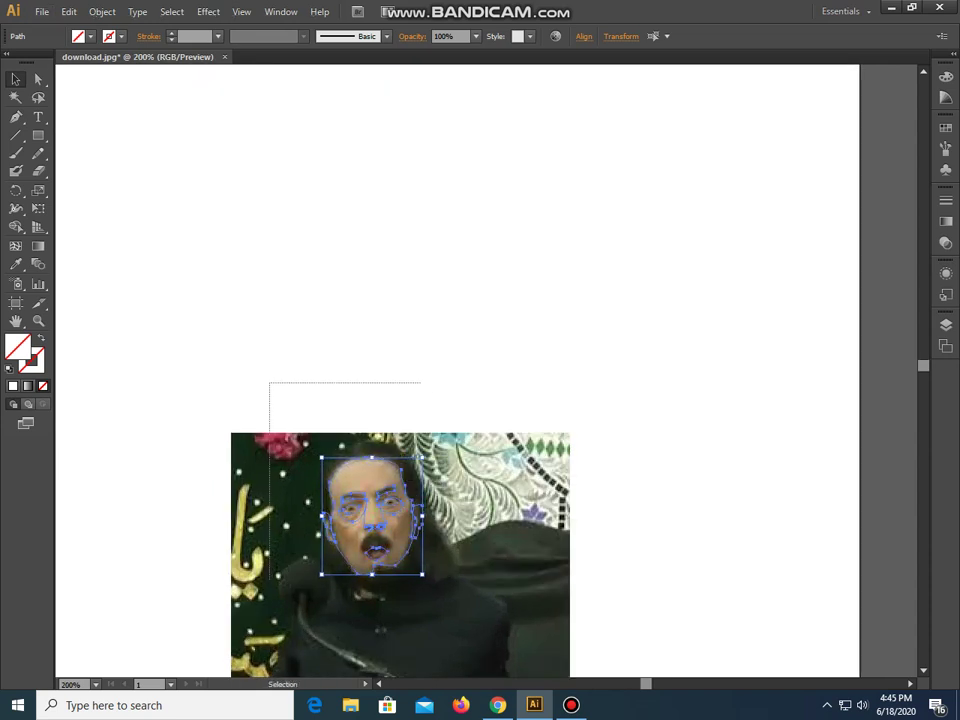
Step: Select the face and inner-mouth paths together and move them back beside the photo
left_click_drag(268, 381, 376, 548)
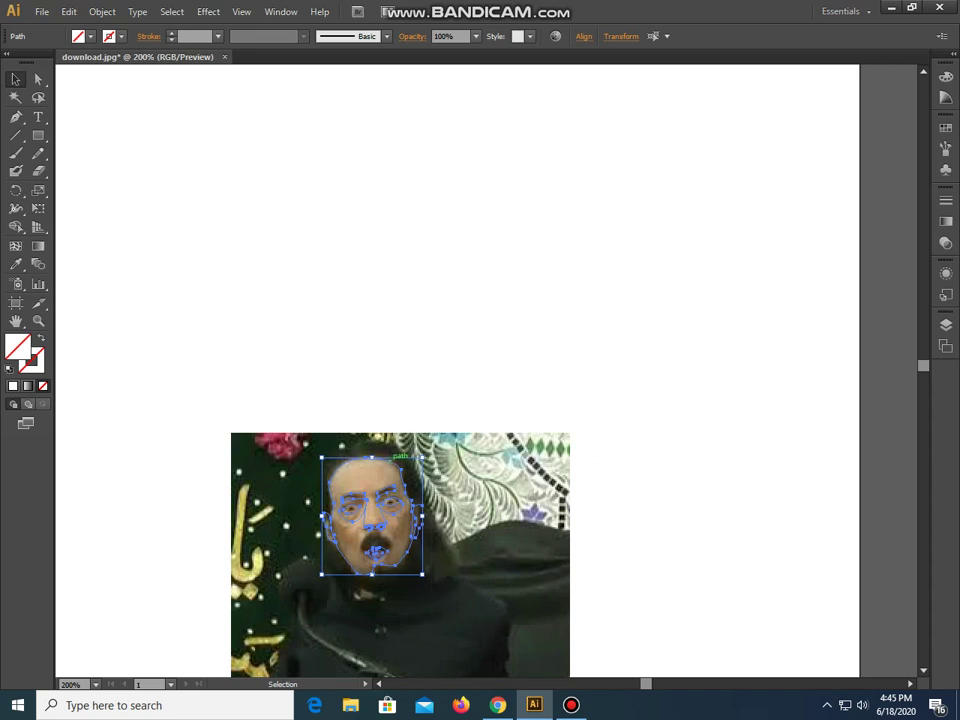
left_click_drag(395, 460, 663, 454)
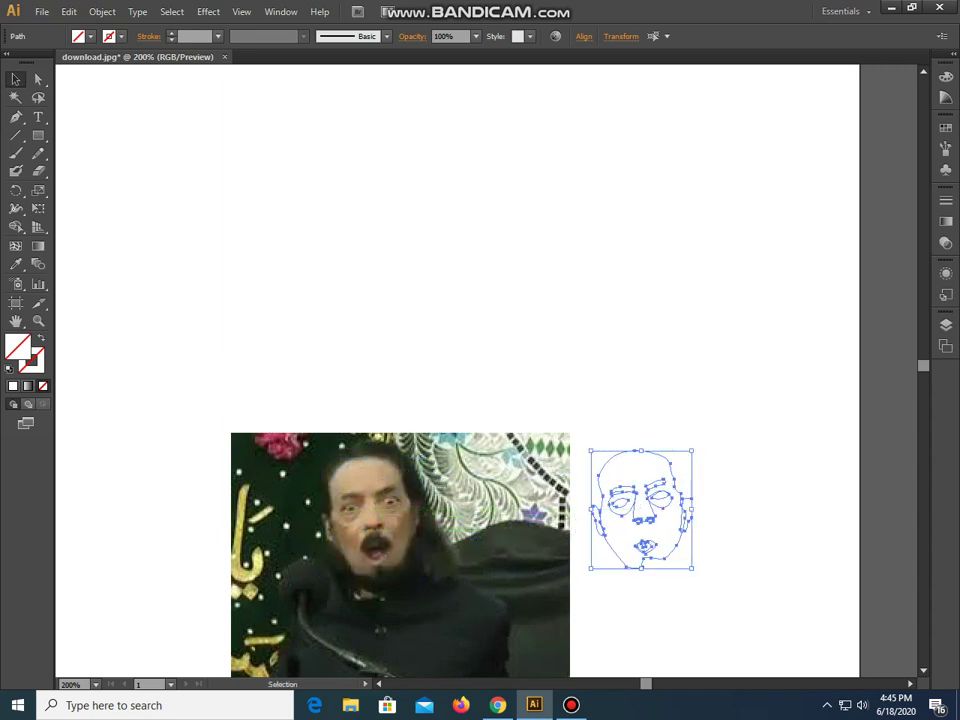
scroll(409, 582, "up", 1)
Step: Draw a small ellipse pupil over the left eye and adjust its size slightly
scroll(409, 582, "up", 1)
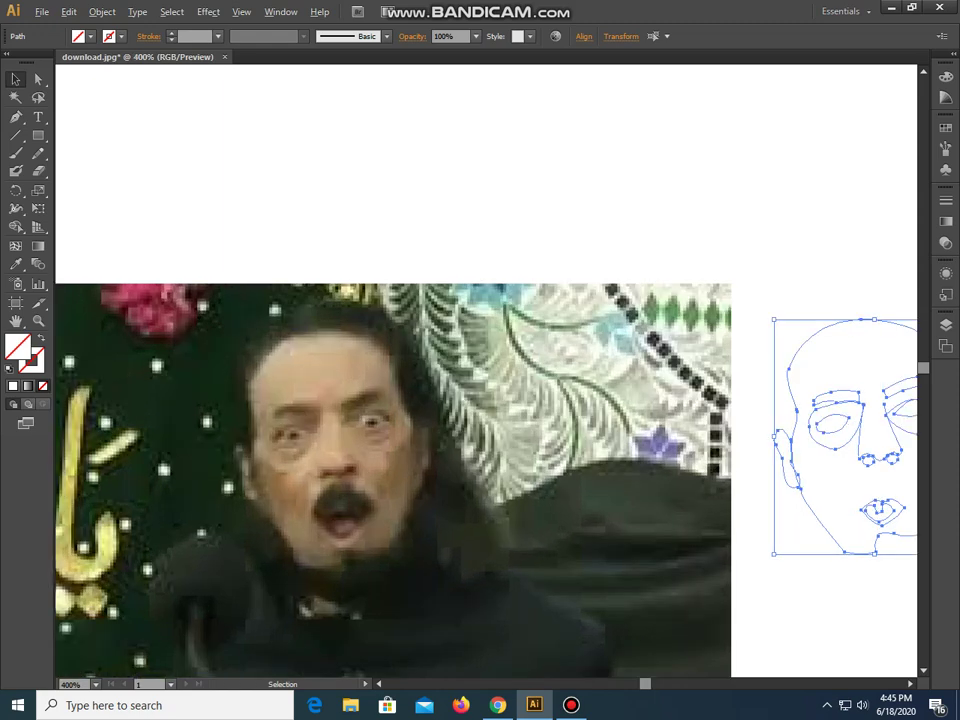
scroll(340, 530, "up", 1)
scroll(340, 530, "up", 1)
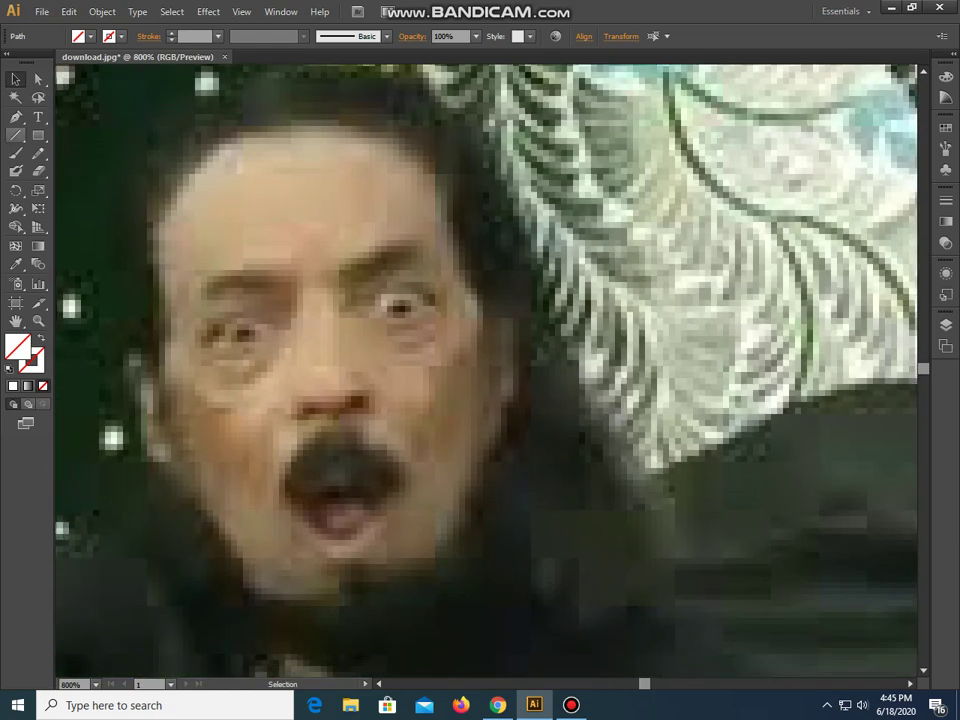
left_click_drag(38, 134, 110, 171)
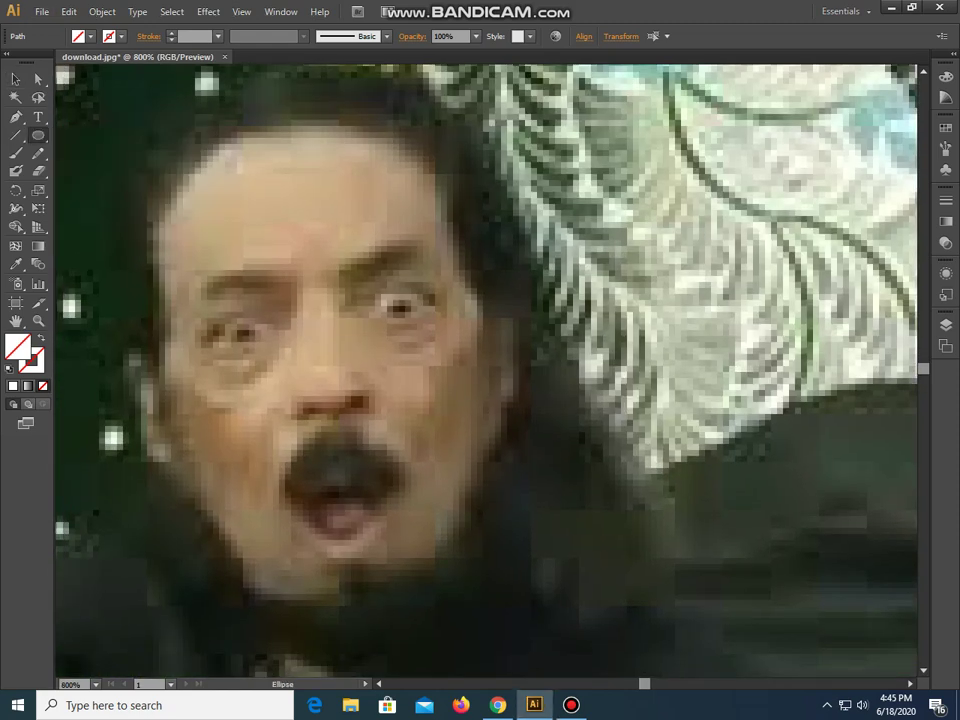
left_click_drag(237, 331, 254, 344)
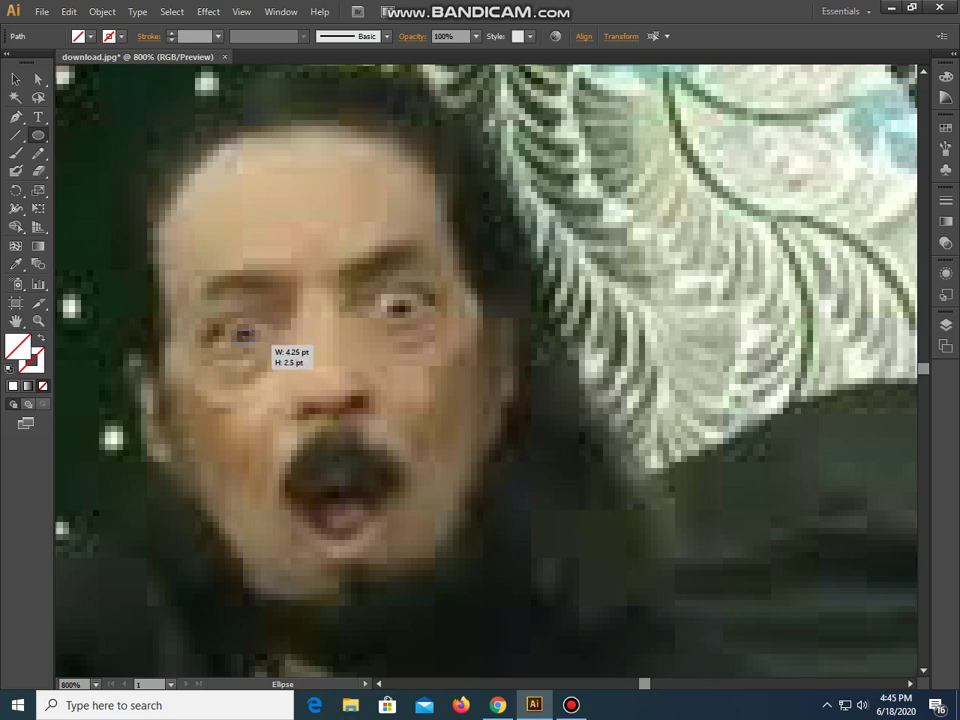
key("v")
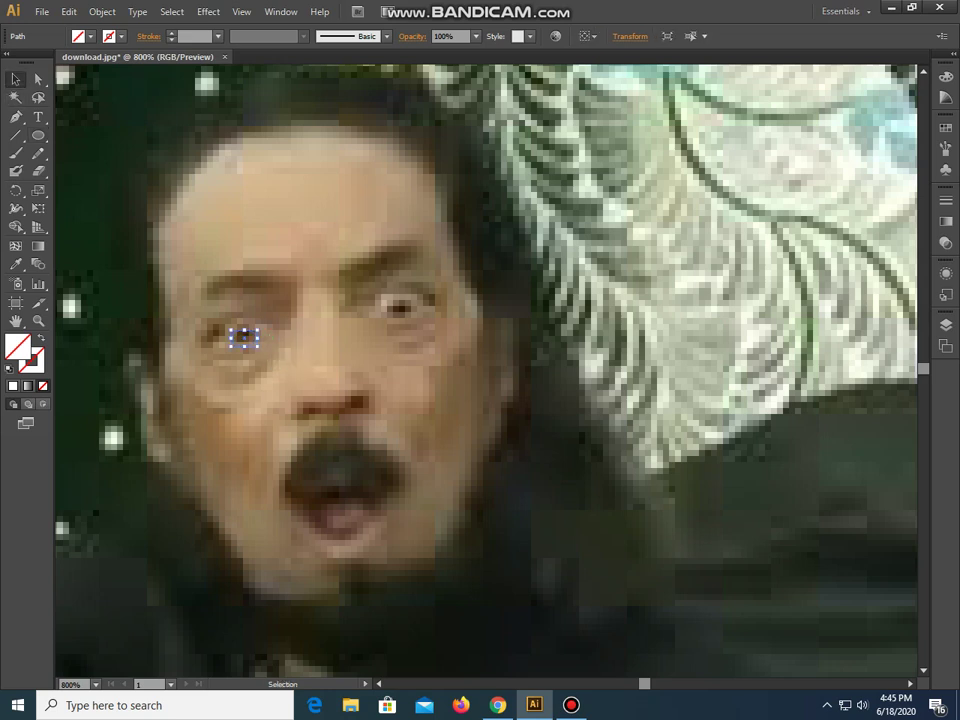
left_click_drag(245, 326, 246, 324)
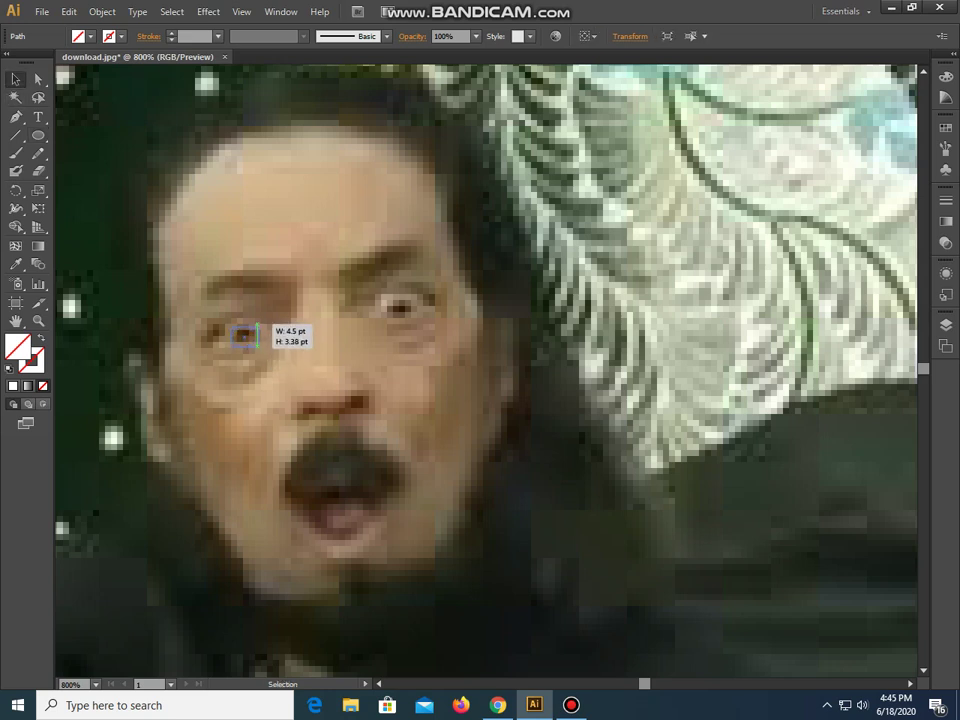
Step: Copy and paste the pupil ellipse, then move the copy onto the right eye
left_click(69, 11)
left_click(92, 83)
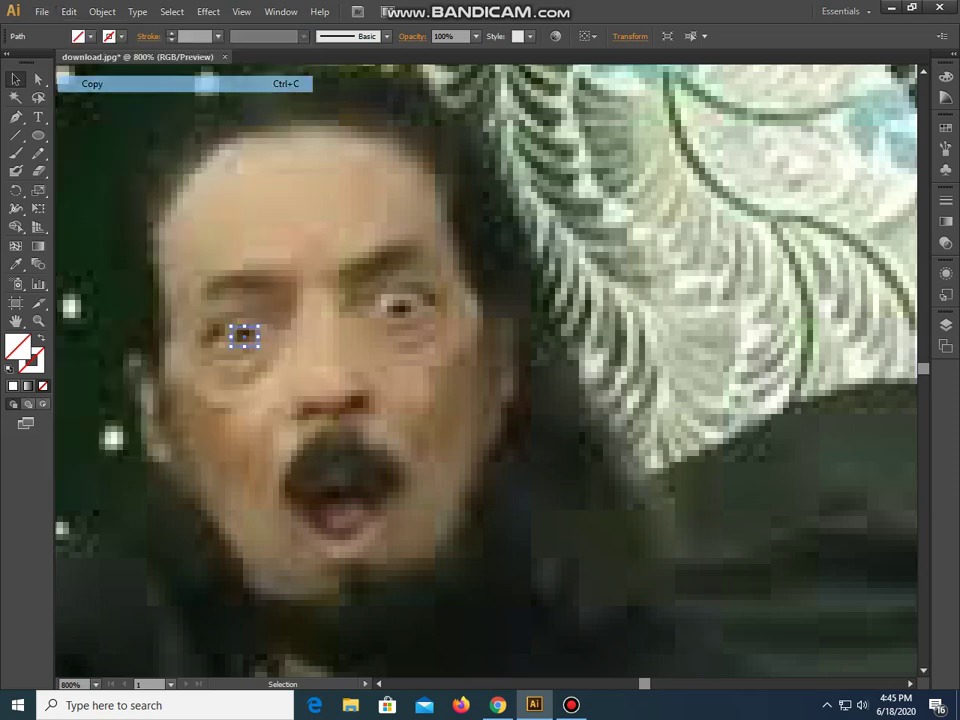
left_click(69, 11)
left_click(92, 100)
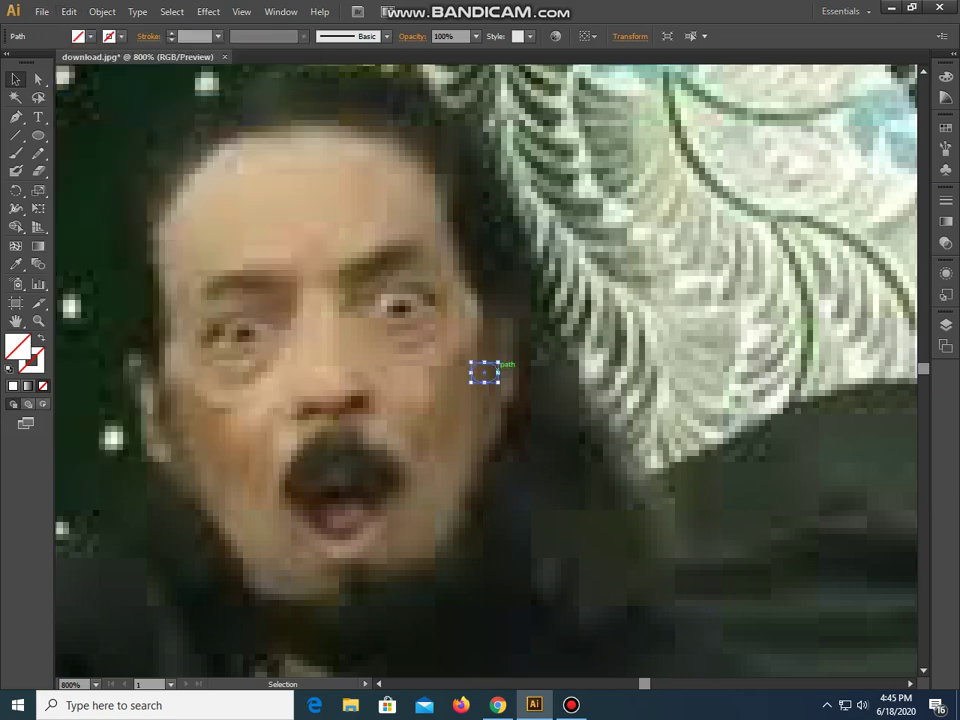
left_click_drag(484, 373, 400, 309)
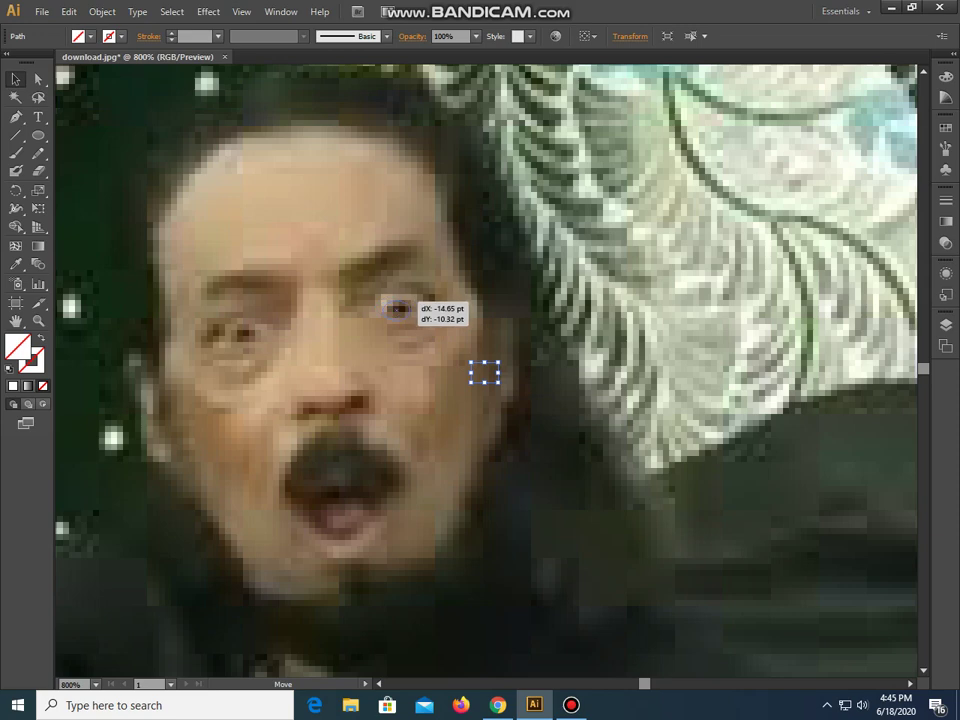
Step: Select the whole face outline with pupils and reposition it just right of the photo
scroll(546, 356, "down", 2)
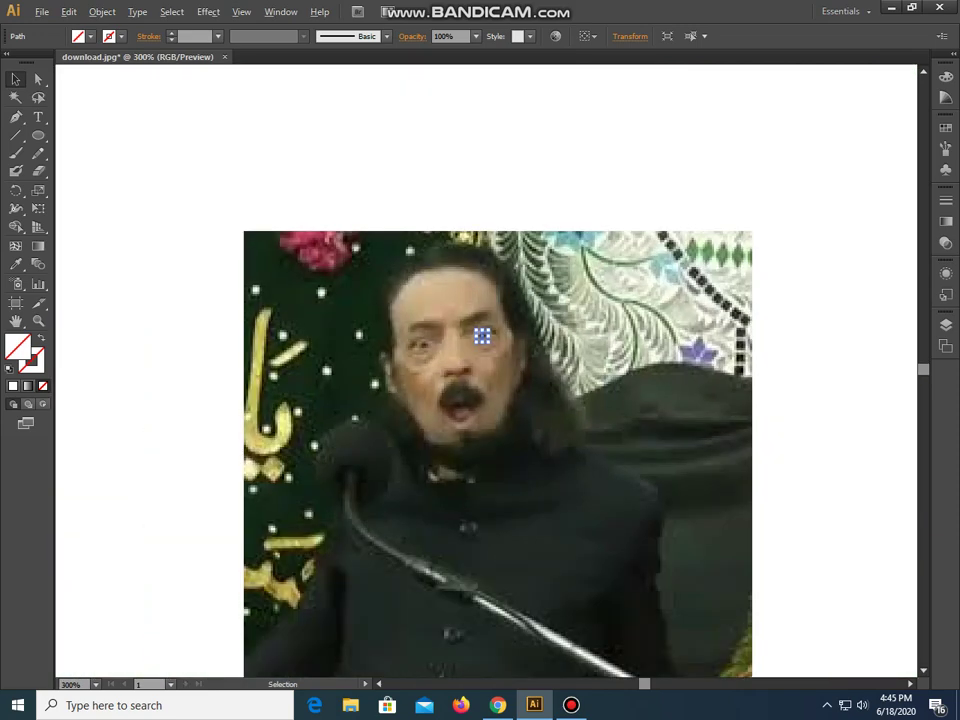
scroll(546, 356, "down", 1)
scroll(546, 356, "down", 1)
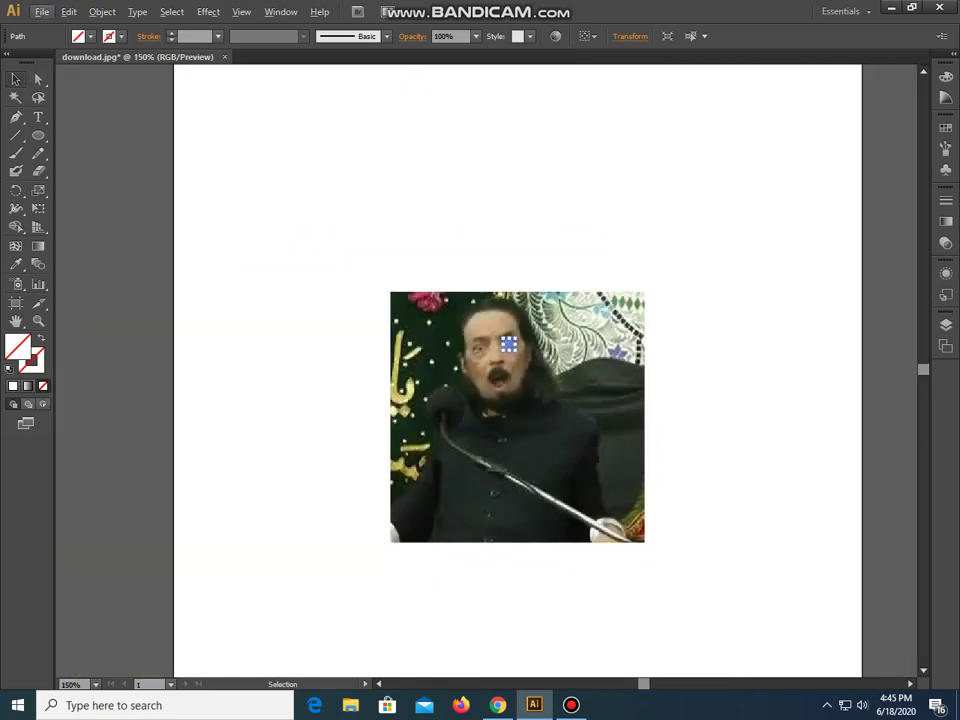
key("ctrl+alt+3")
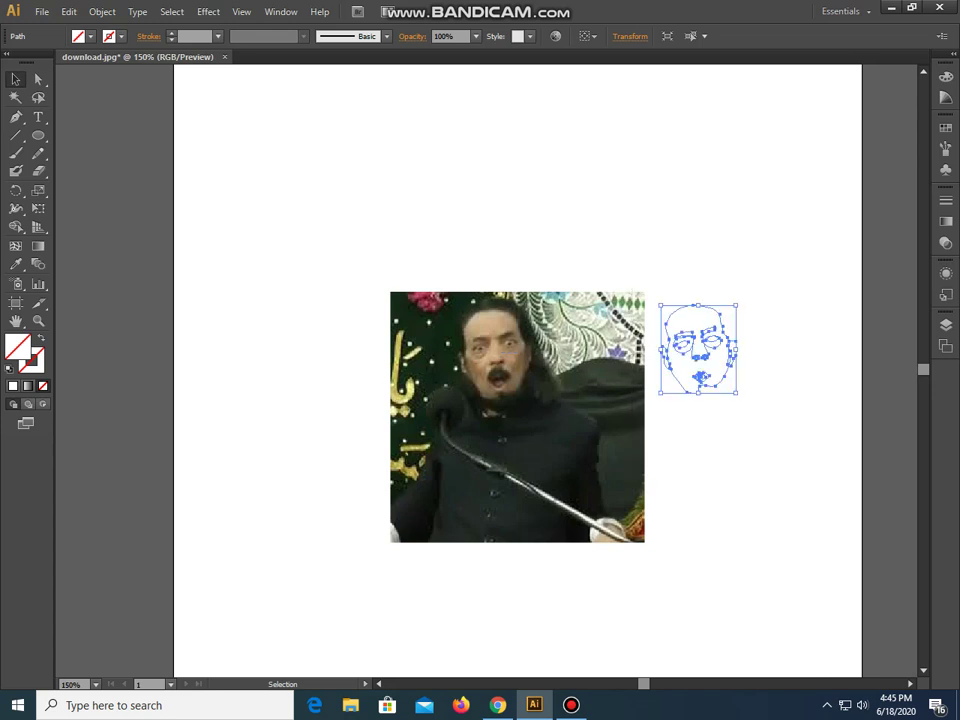
mouse_move(695, 353)
left_mouse_down()
mouse_move(495, 347)
mouse_move(709, 367)
left_mouse_up()
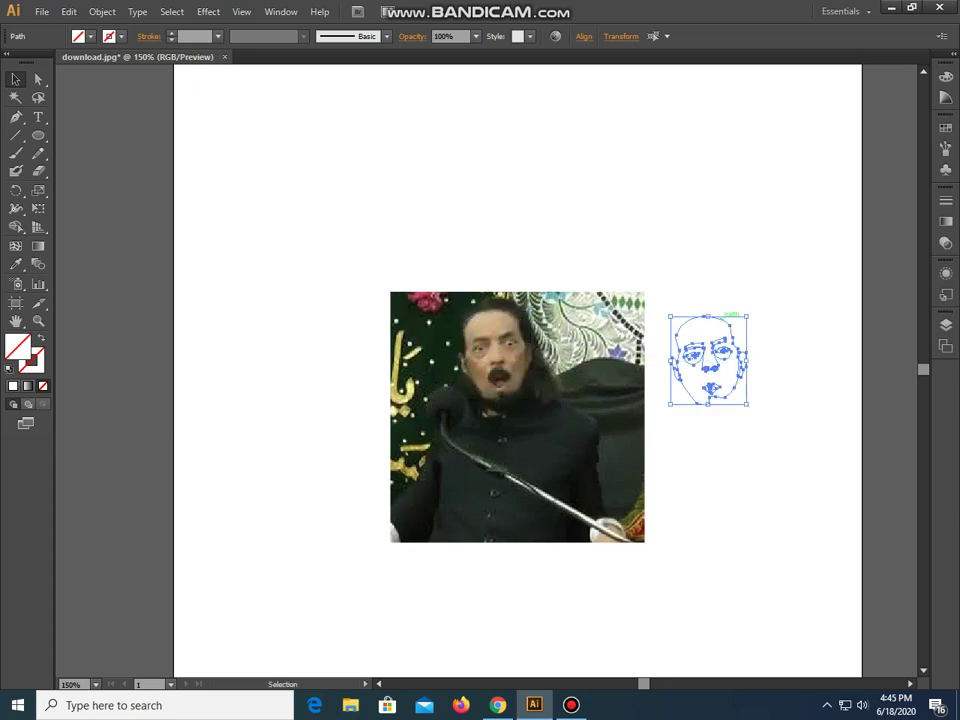
key("ctrl+plus")
key("ctrl+plus")
Step: Place pen anchors along the mustache's upper edge, curving from its left end toward the nose
key("ctrl+plus")
key("ctrl+plus")
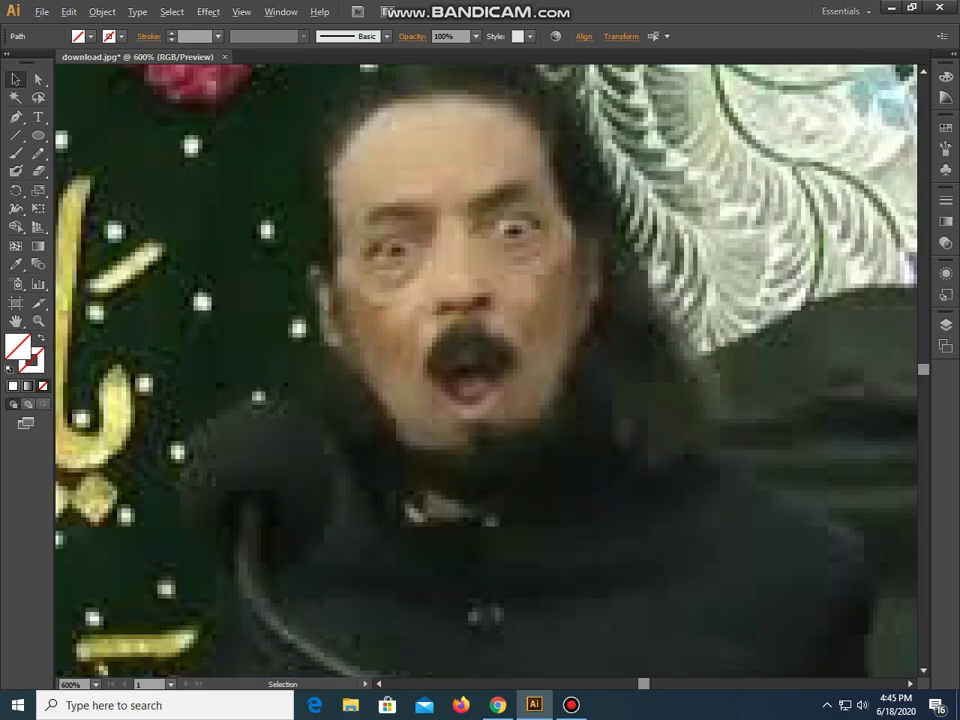
key("ctrl+plus")
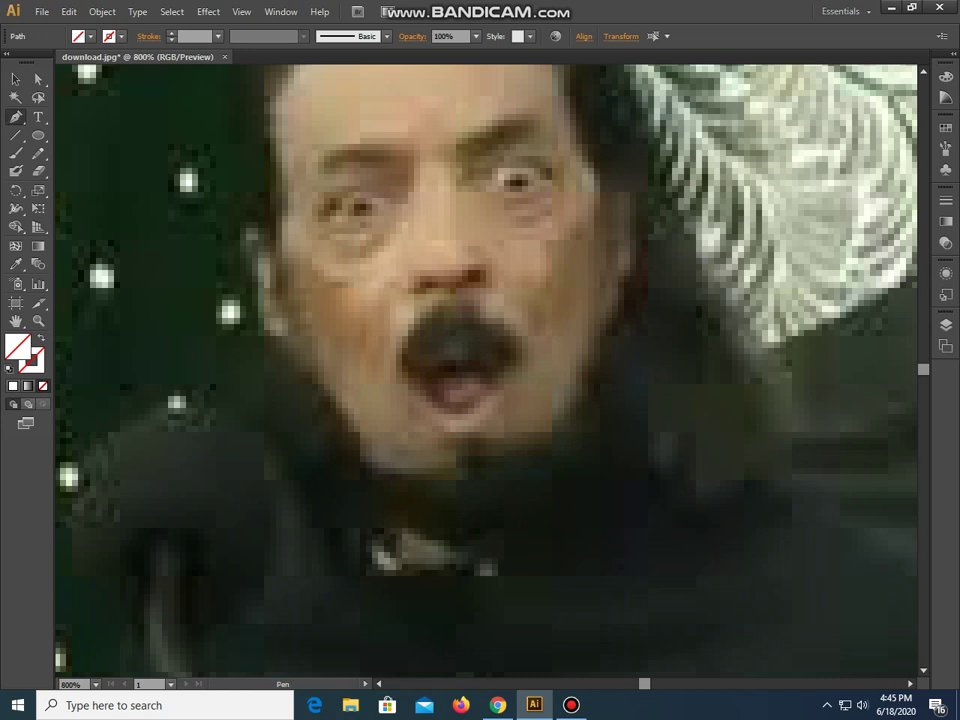
left_click(397, 356)
left_click_drag(437, 303, 457, 306)
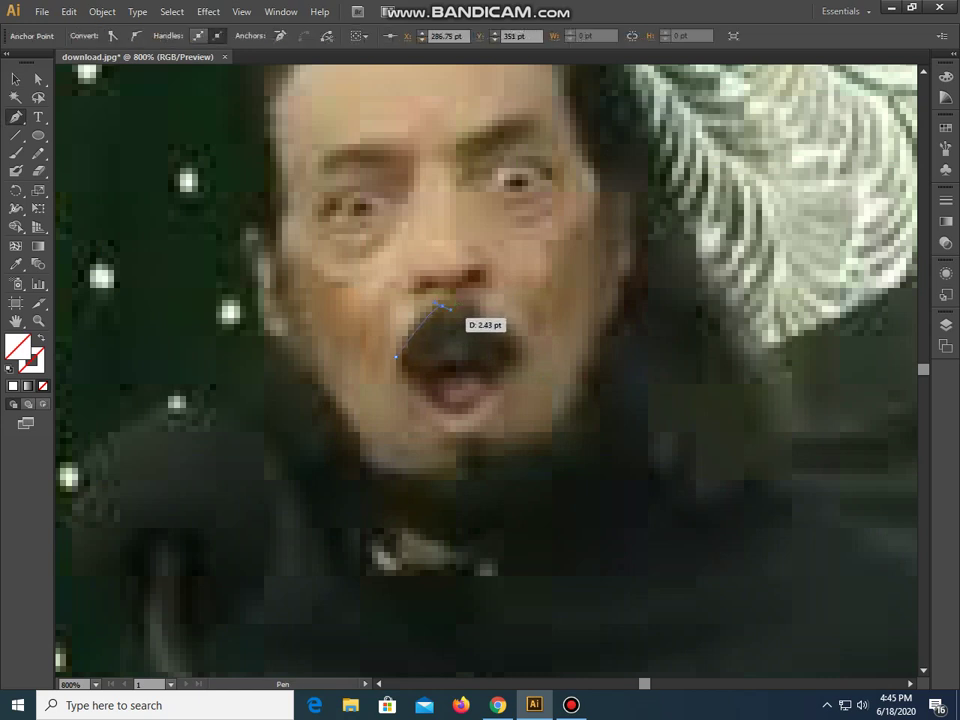
left_click(458, 305)
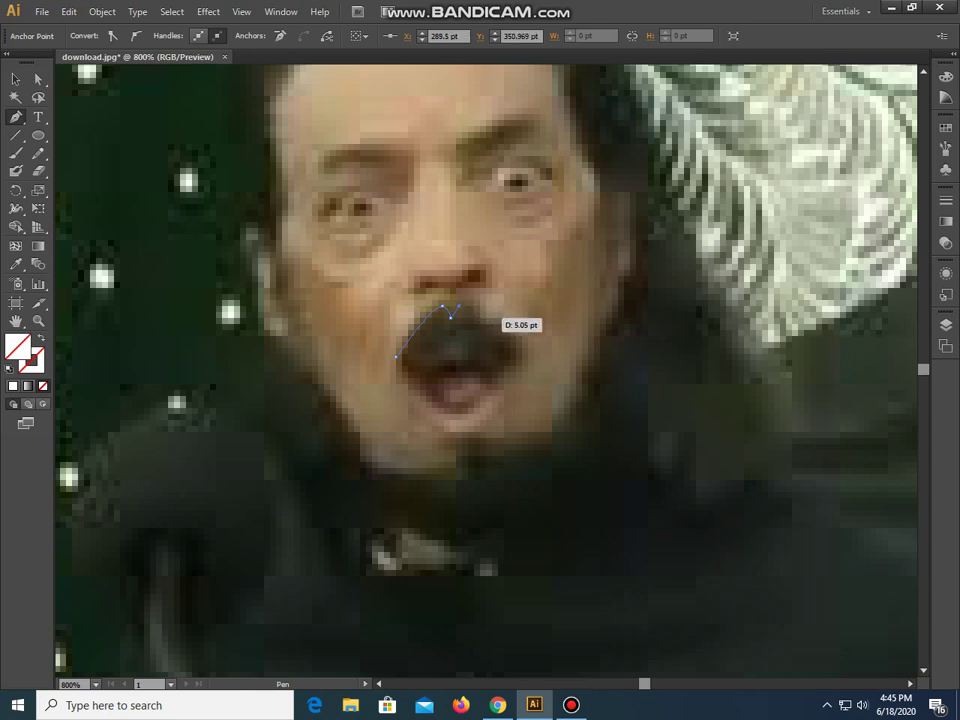